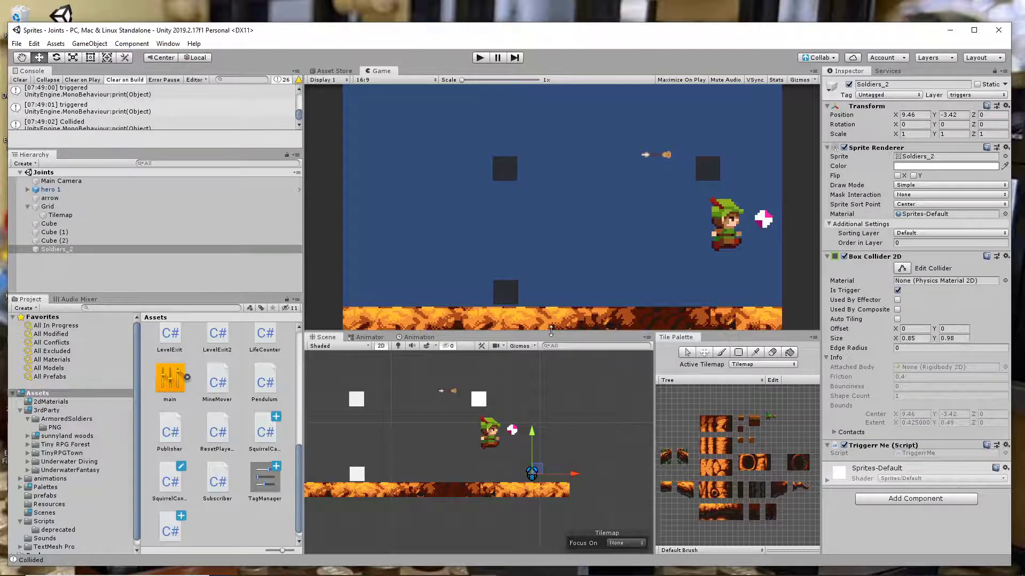
# - Dock the Tile Palette alongside the Scene view and widen the Game and Scene views
pyautogui.moveTo(550, 332); pyautogui.dragTo(549, 401)
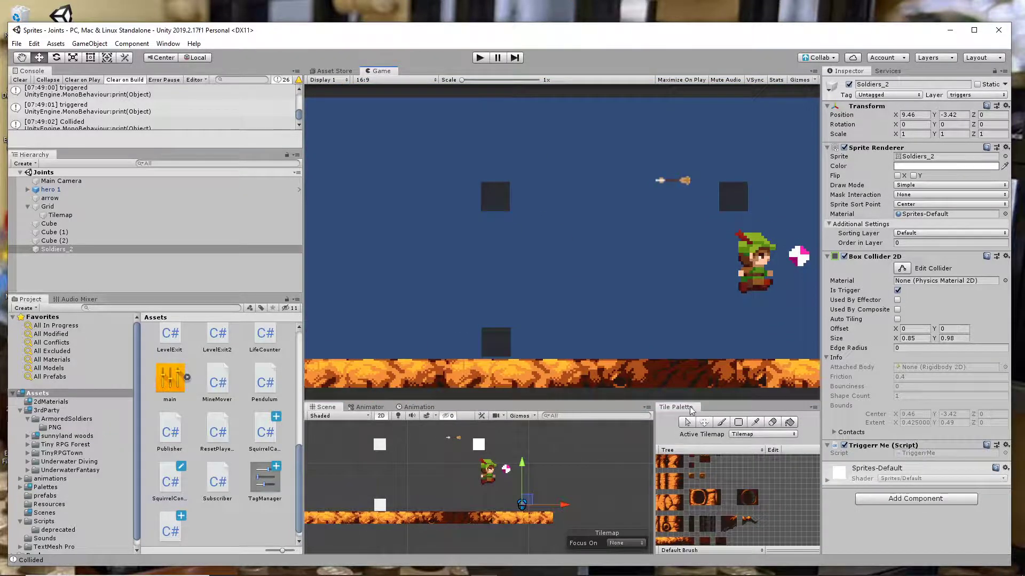
pyautogui.moveTo(677, 408); pyautogui.dragTo(509, 409)
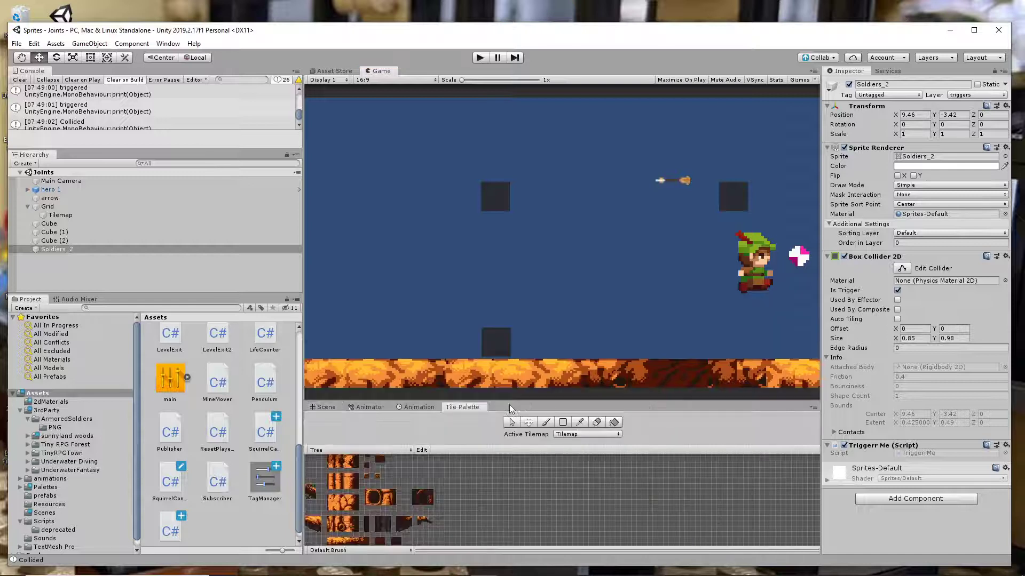
pyautogui.click(325, 408)
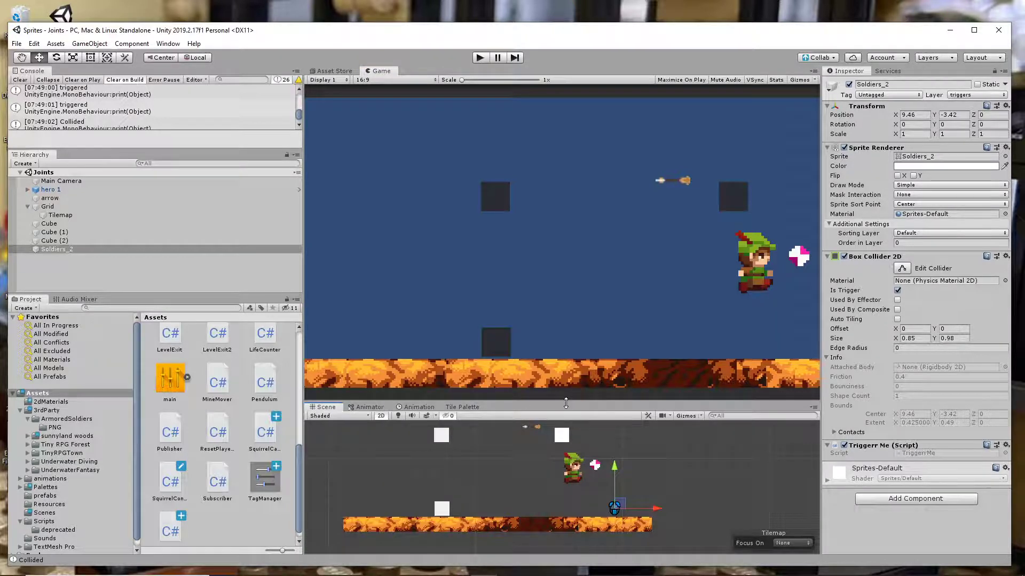
pyautogui.moveTo(566, 402); pyautogui.dragTo(565, 346)
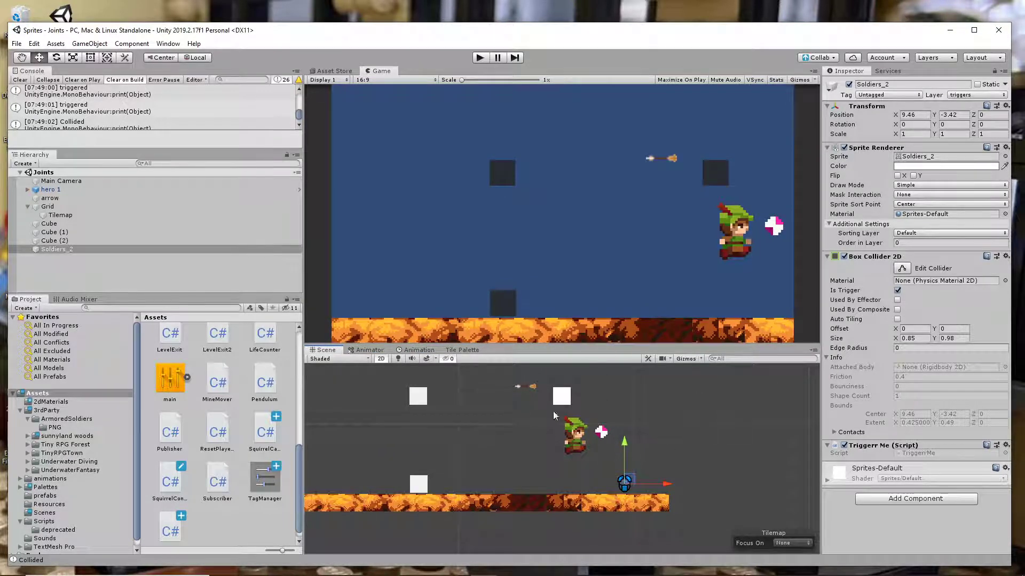
pyautogui.moveTo(304, 276); pyautogui.dragTo(206, 276)
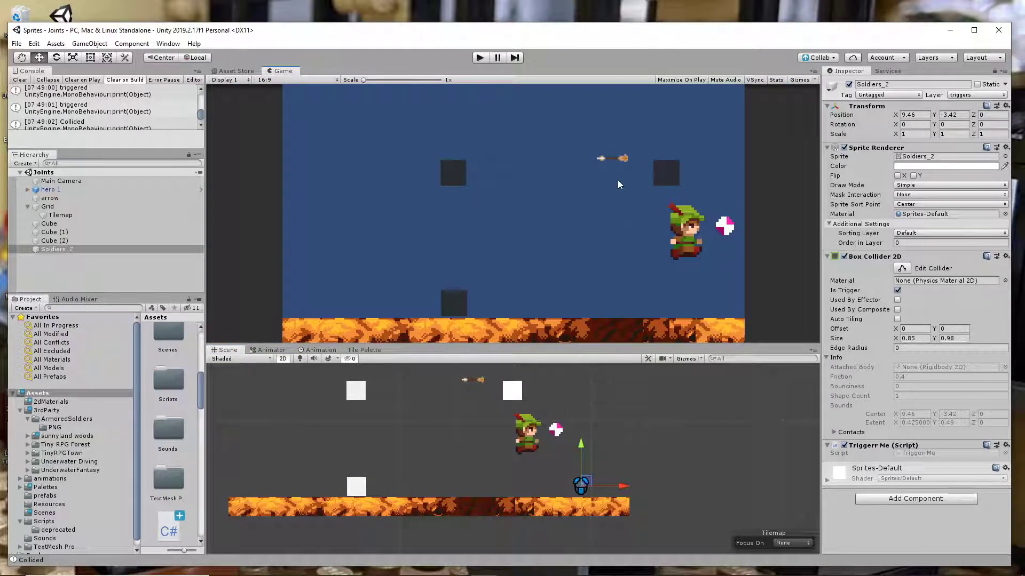
# - Run the game, walk the hero back and forth on the platform, and enlarge the Game view
pyautogui.click(486, 58)
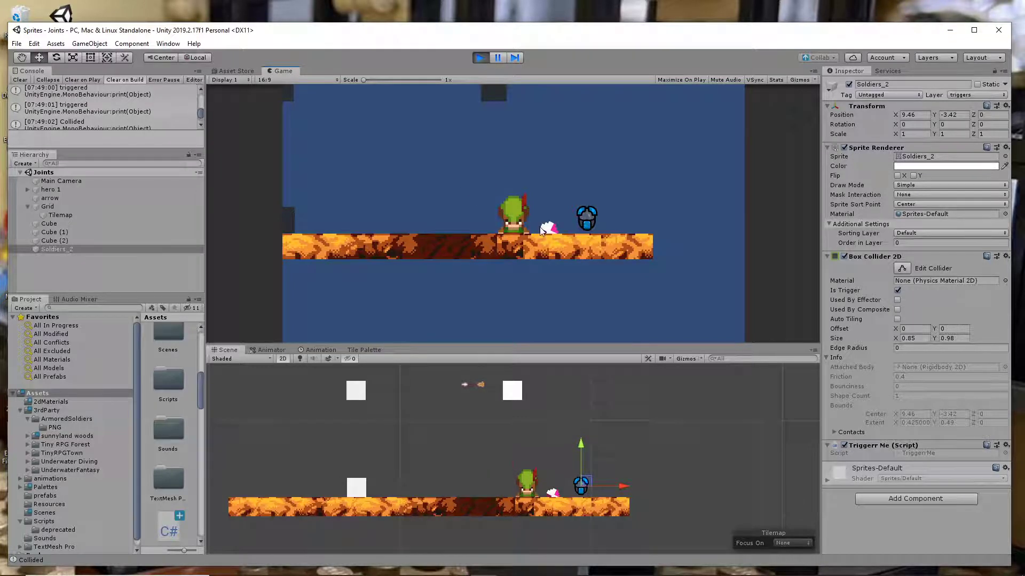
pyautogui.press('d')
pyautogui.press('a')
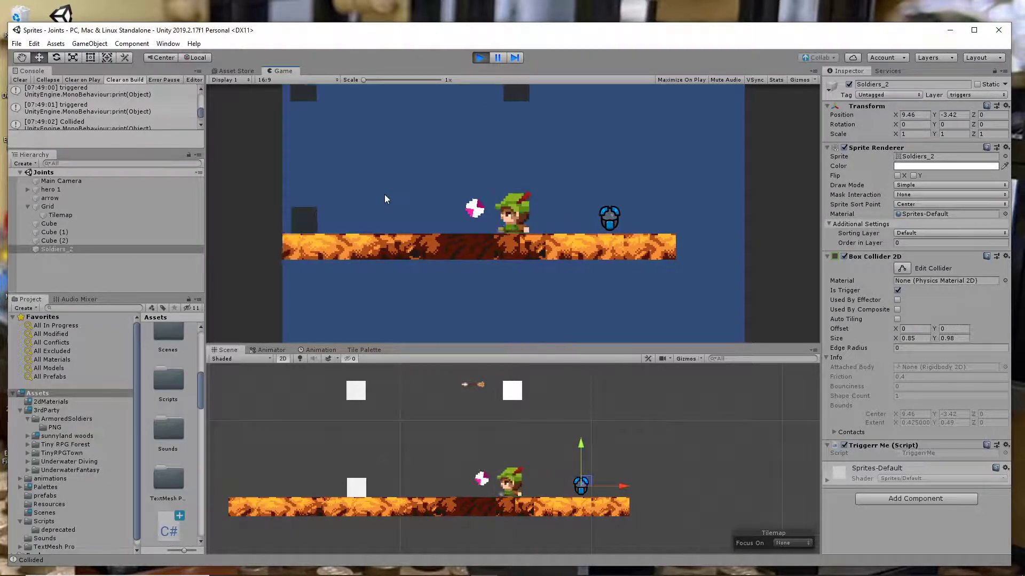
pyautogui.press('d')
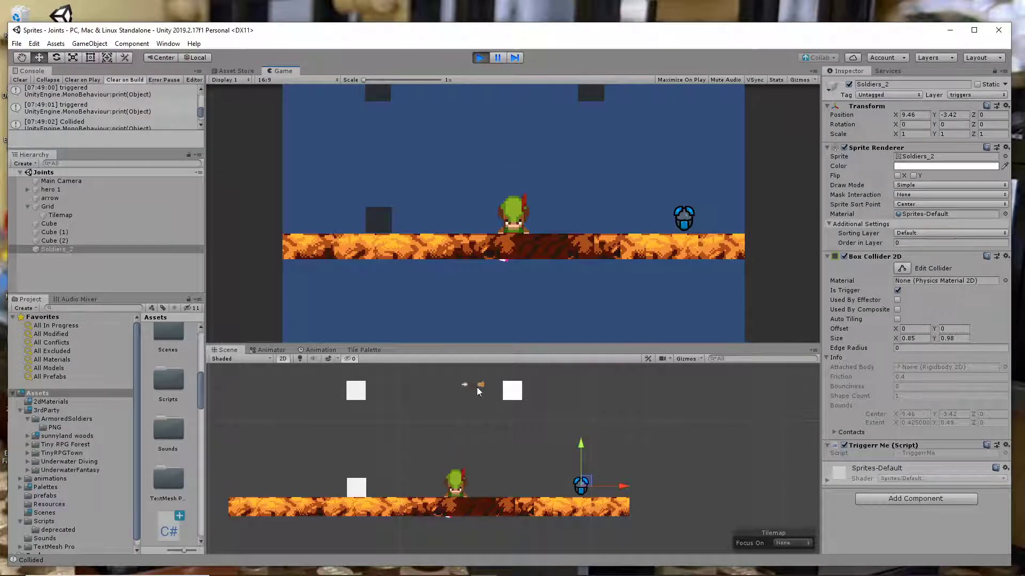
pyautogui.moveTo(500, 342); pyautogui.dragTo(502, 409)
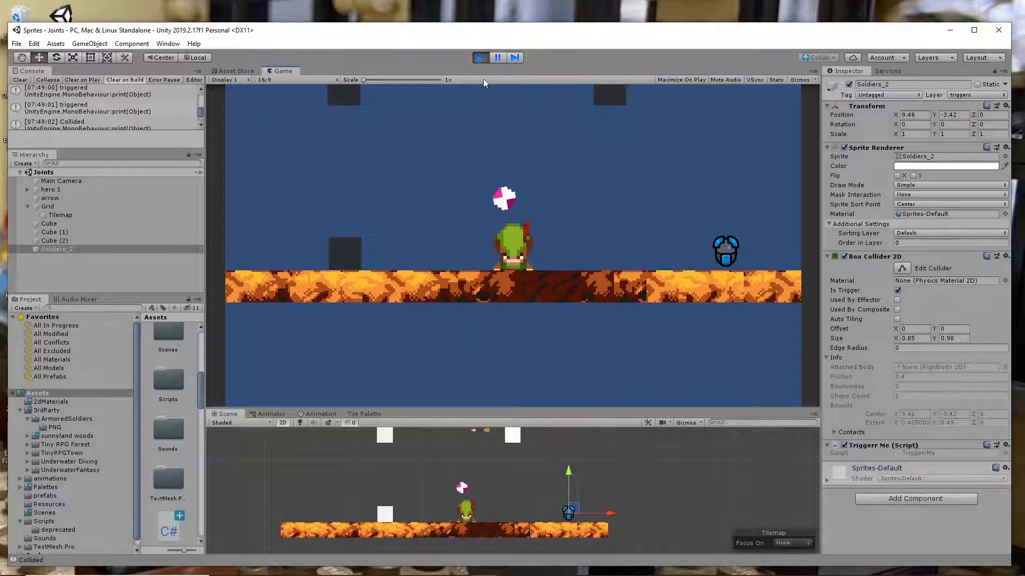
# - Play-test the hero moving toward both ends of the platform and against the loose cube on the ground, ending with the game stopped
pyautogui.press('d')
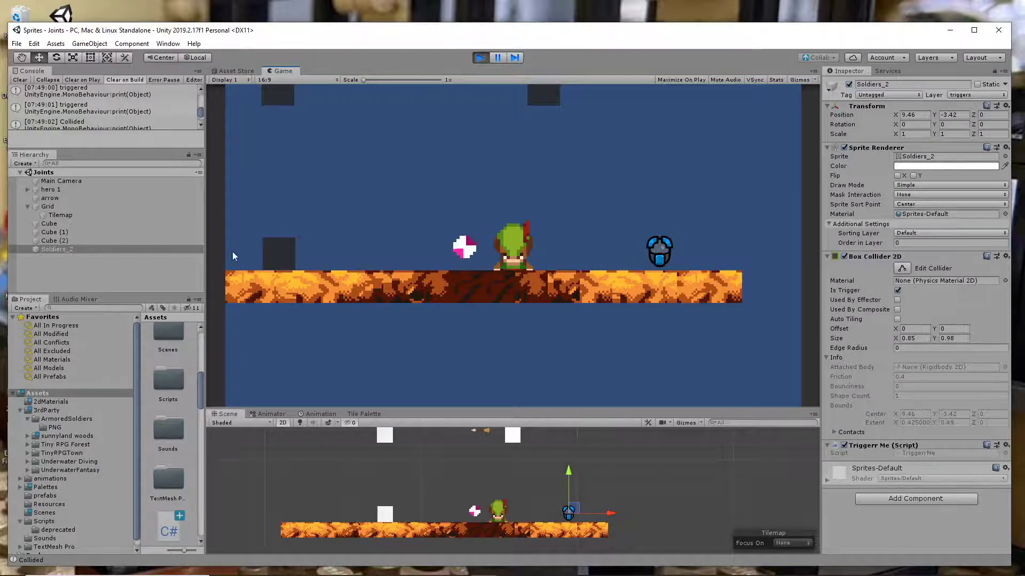
pyautogui.press('Right')
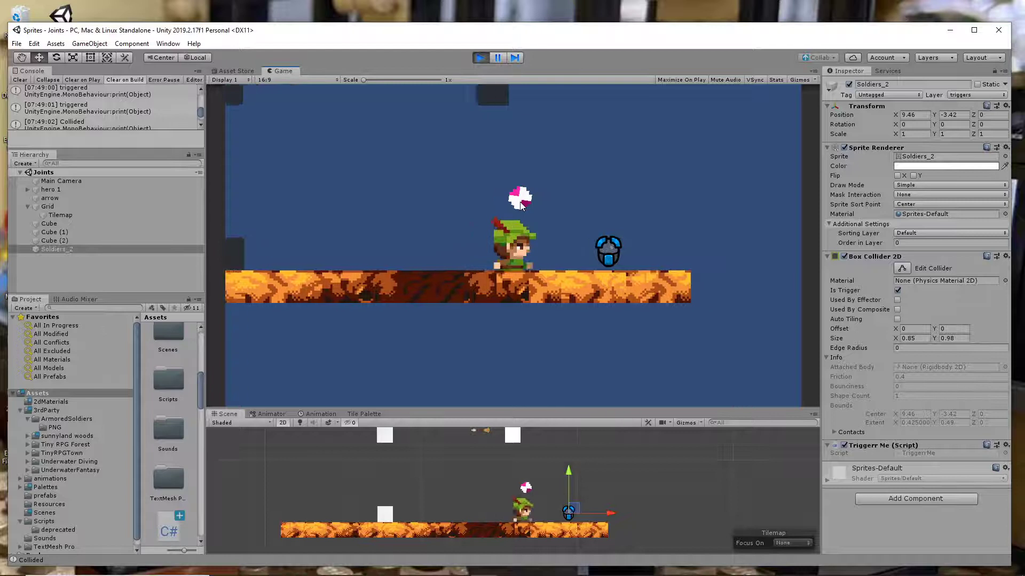
pyautogui.press('Left')
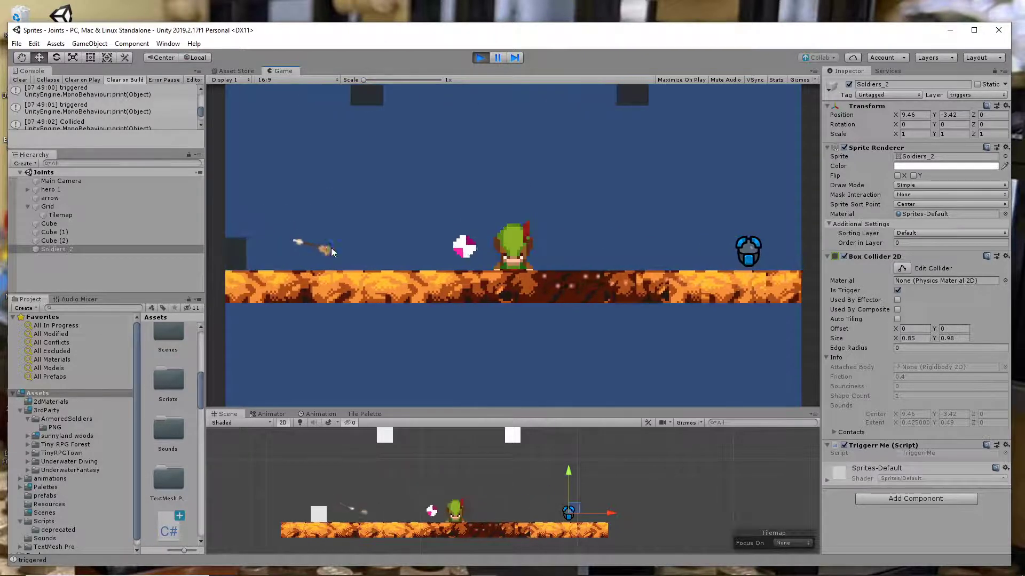
pyautogui.press('Left')
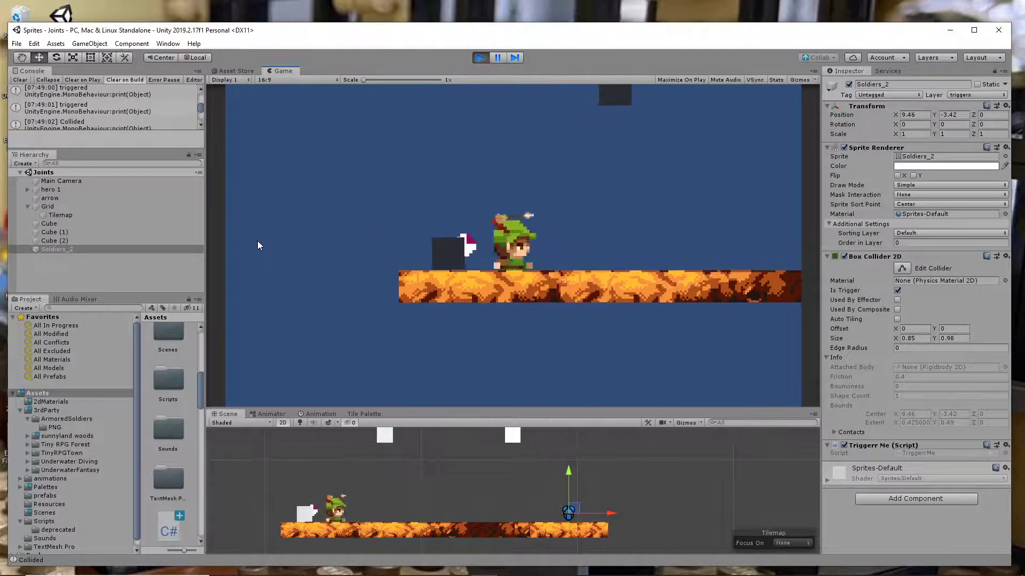
pyautogui.press('Left')
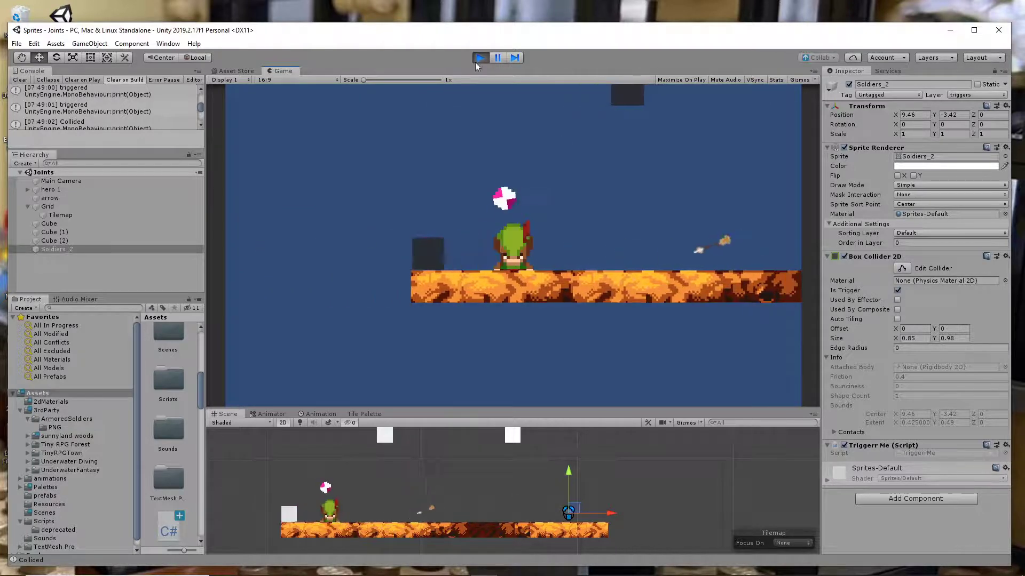
pyautogui.click(479, 58)
# - Replay the scene to test how the hero interacts with the ground cube and the arrow, ending with the game stopped
pyautogui.click(481, 59)
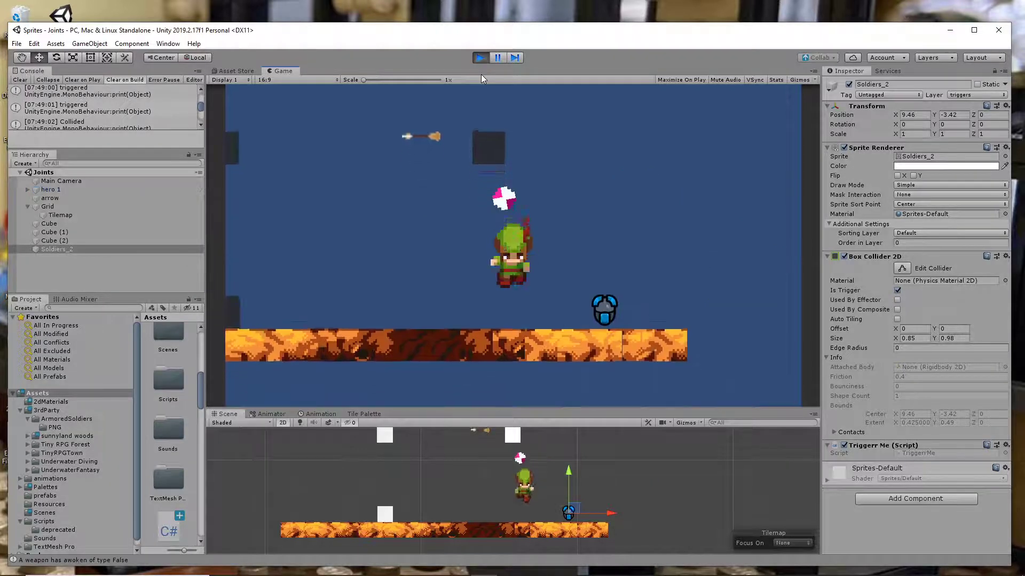
pyautogui.press('Left')
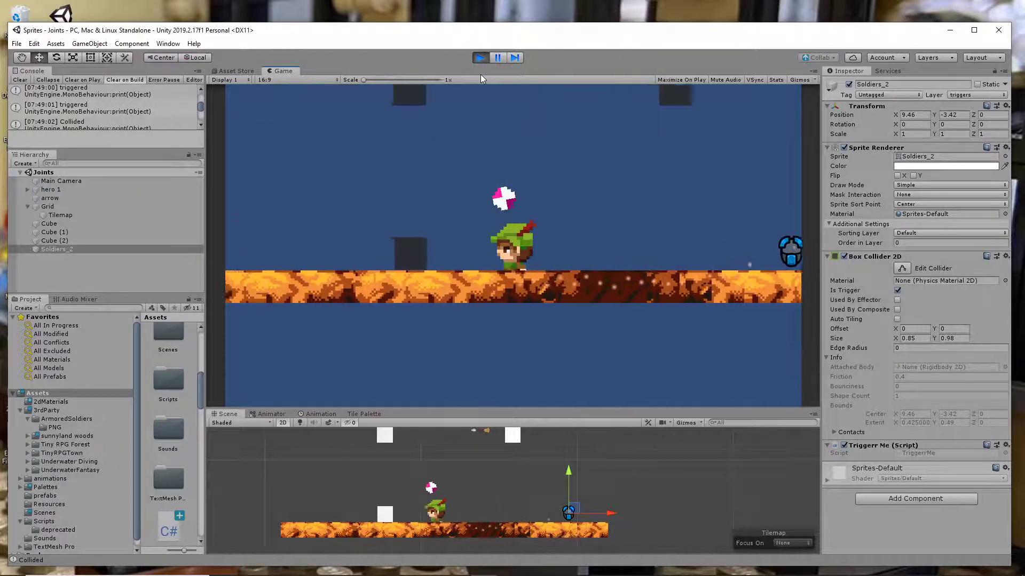
pyautogui.press('Right')
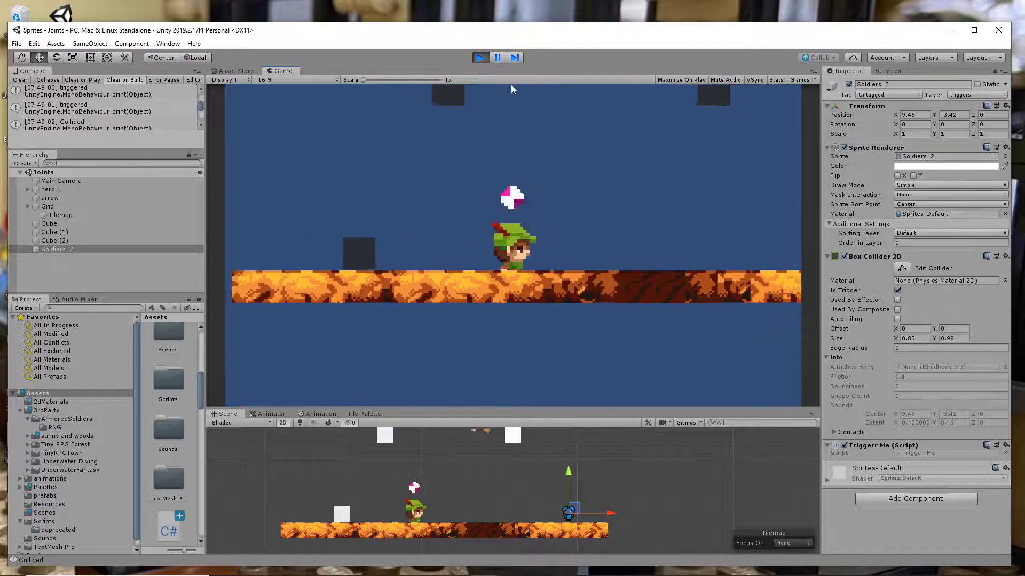
pyautogui.press('Right')
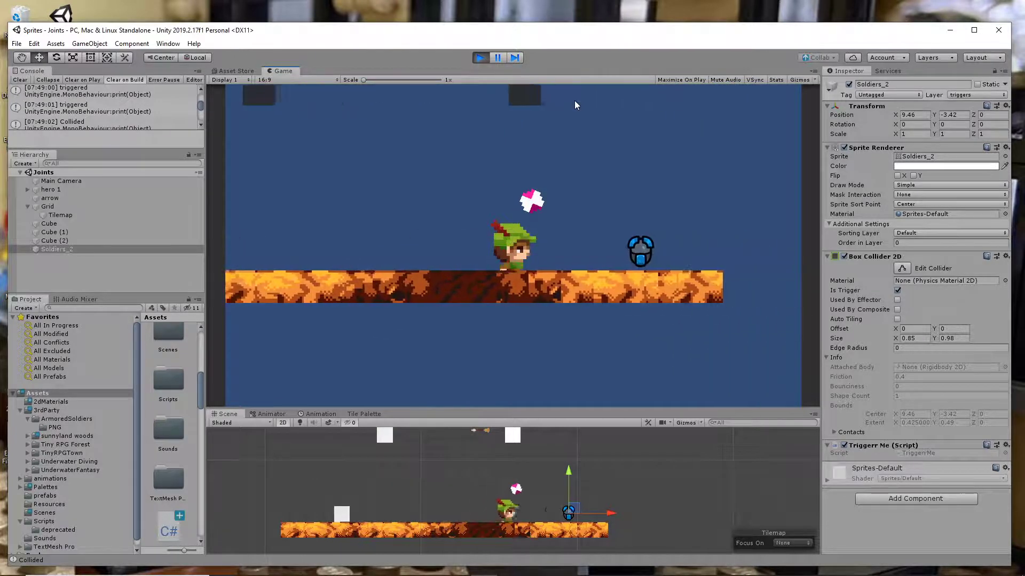
pyautogui.press('Left')
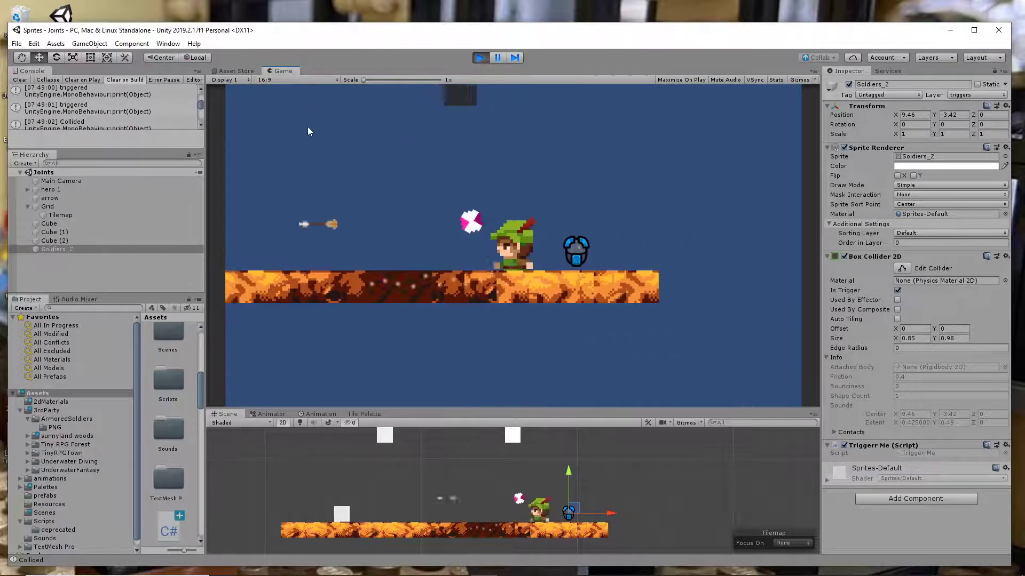
pyautogui.press('Left')
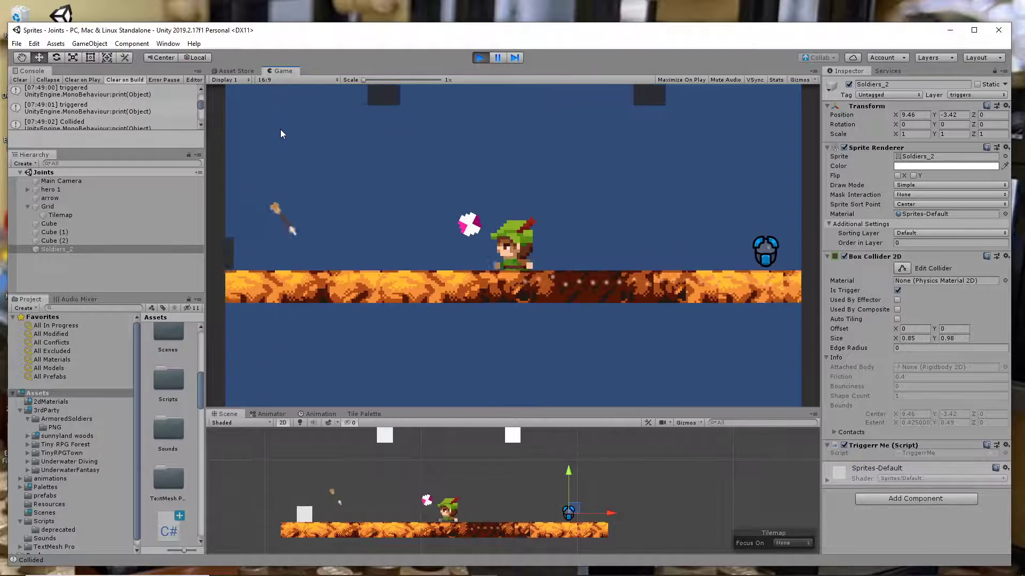
pyautogui.press('Left')
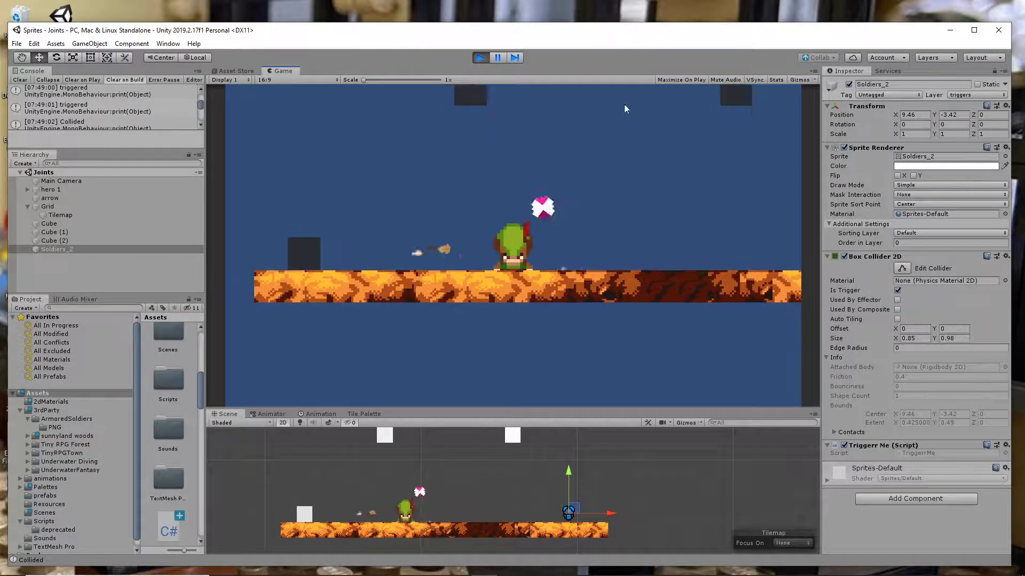
pyautogui.press('Left')
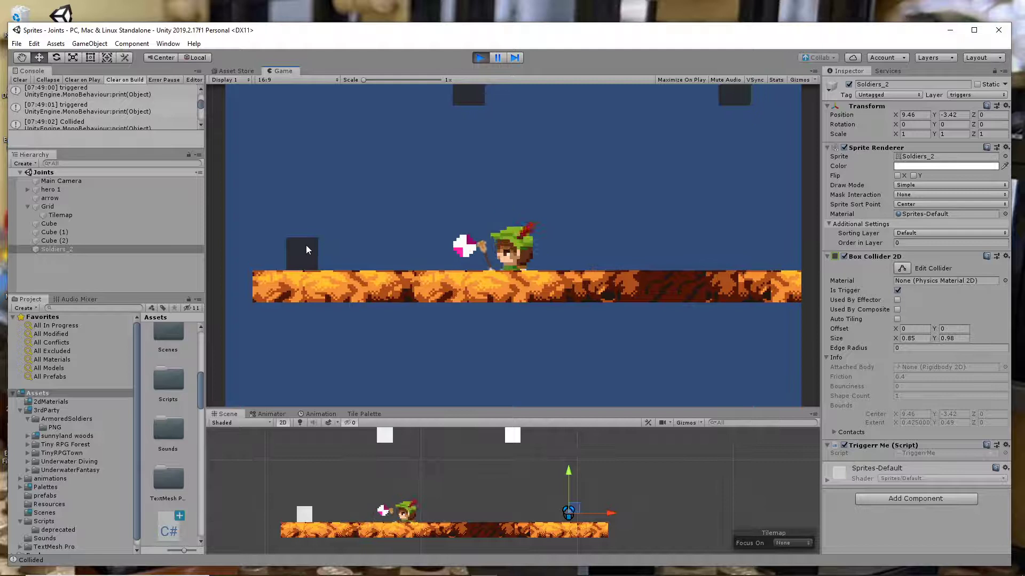
pyautogui.press('Right')
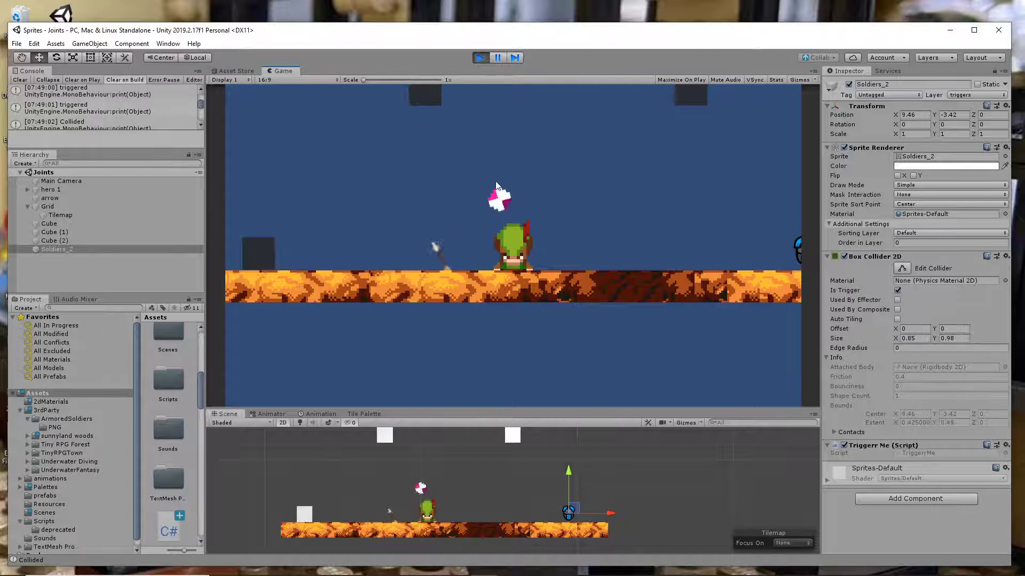
pyautogui.click(482, 58)
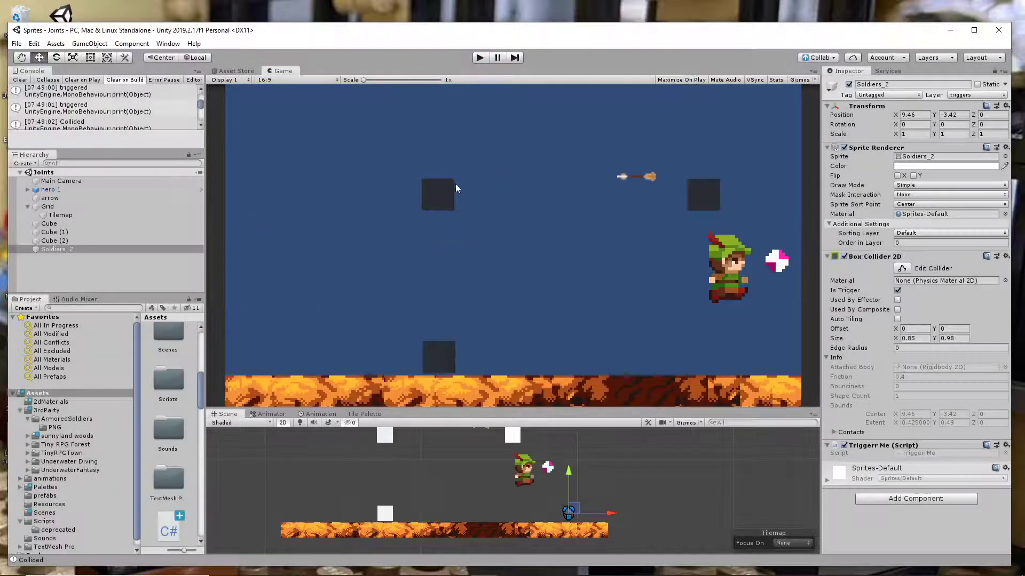
# - Set the Rigidbody 2D mass of the ground cube, Cube (2), to 100
pyautogui.click(386, 514)
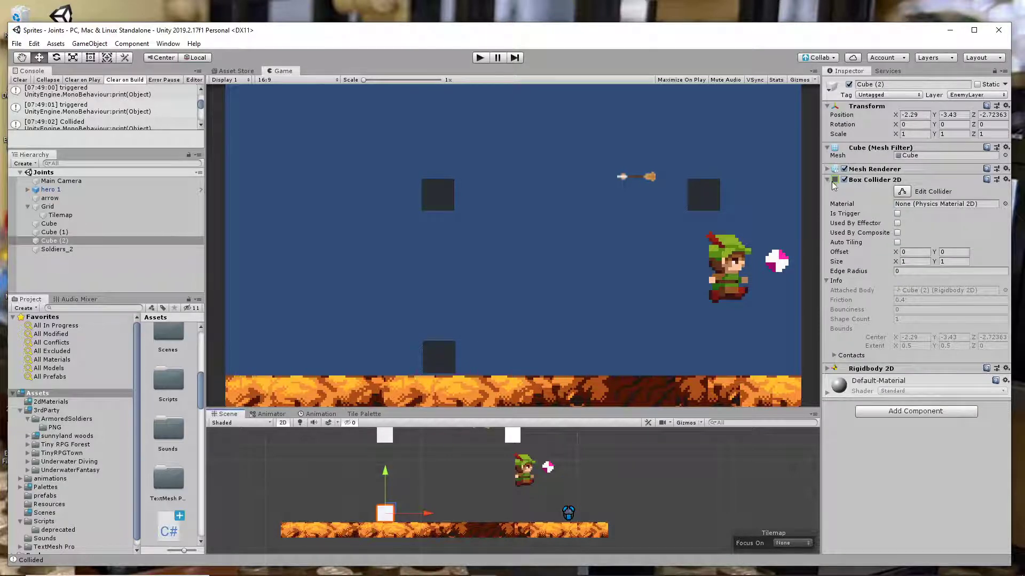
pyautogui.click(838, 369)
pyautogui.scroll(-3, 950, 371)
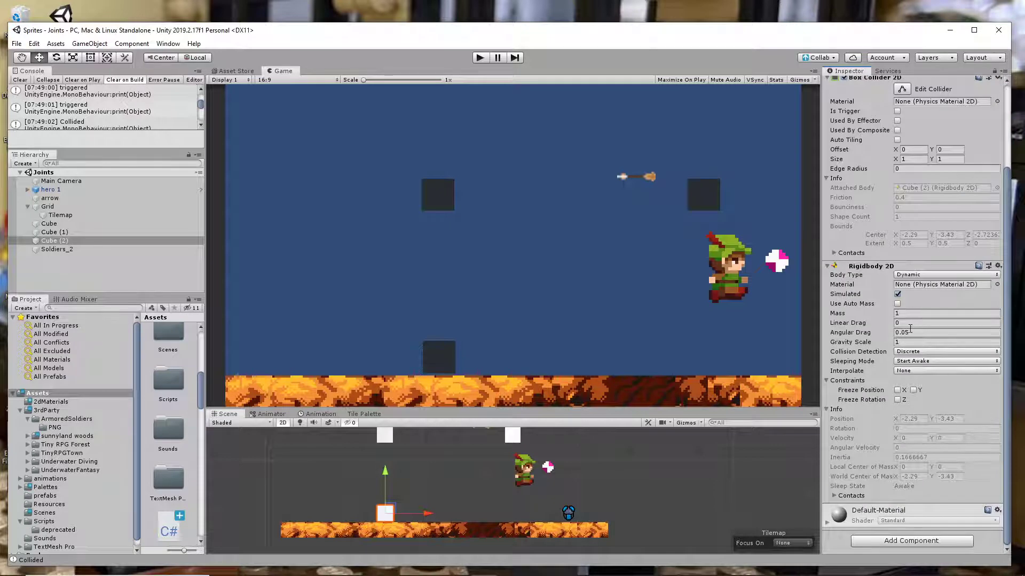
pyautogui.click(916, 314)
pyautogui.write('100')
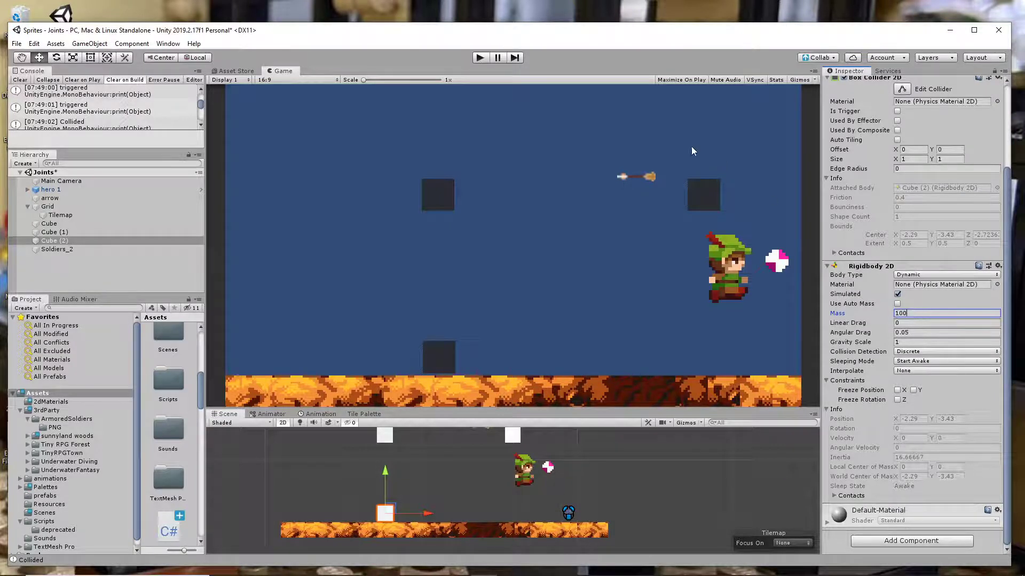
# - Play-test the heavier ground cube by walking the hero against it and back across the platform, ending with the game stopped
pyautogui.click(483, 58)
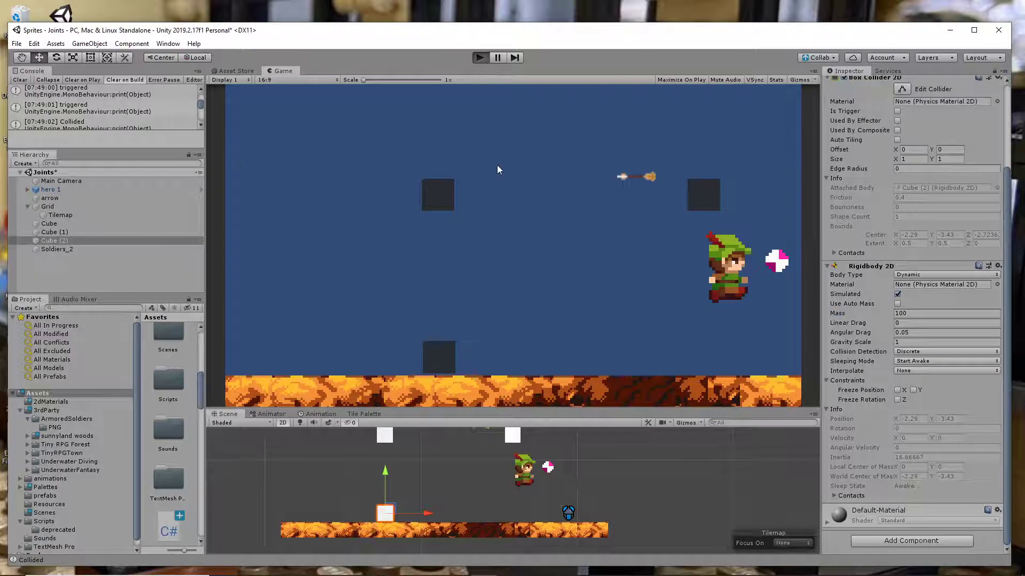
pyautogui.press('Left')
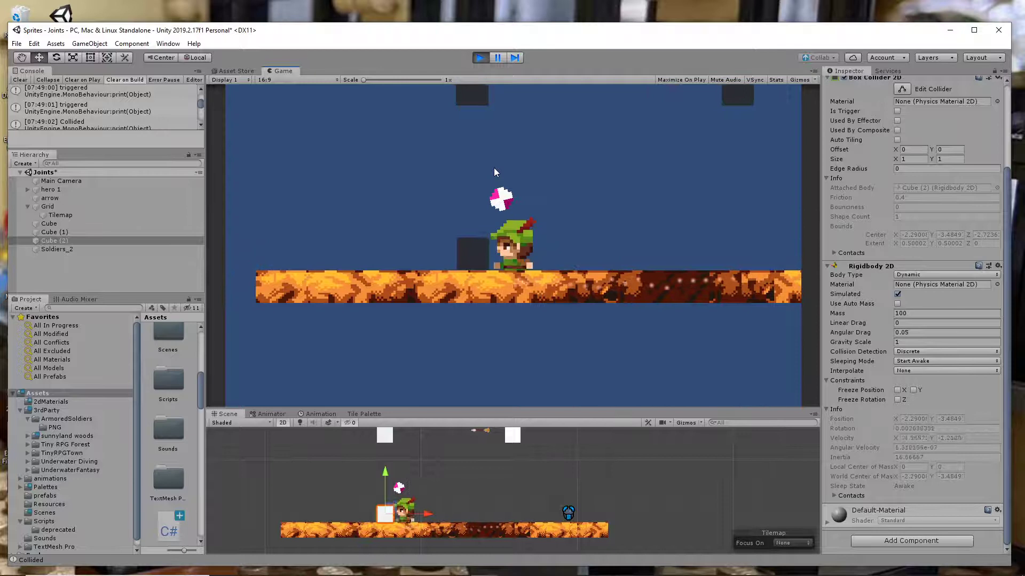
pyautogui.press('Right')
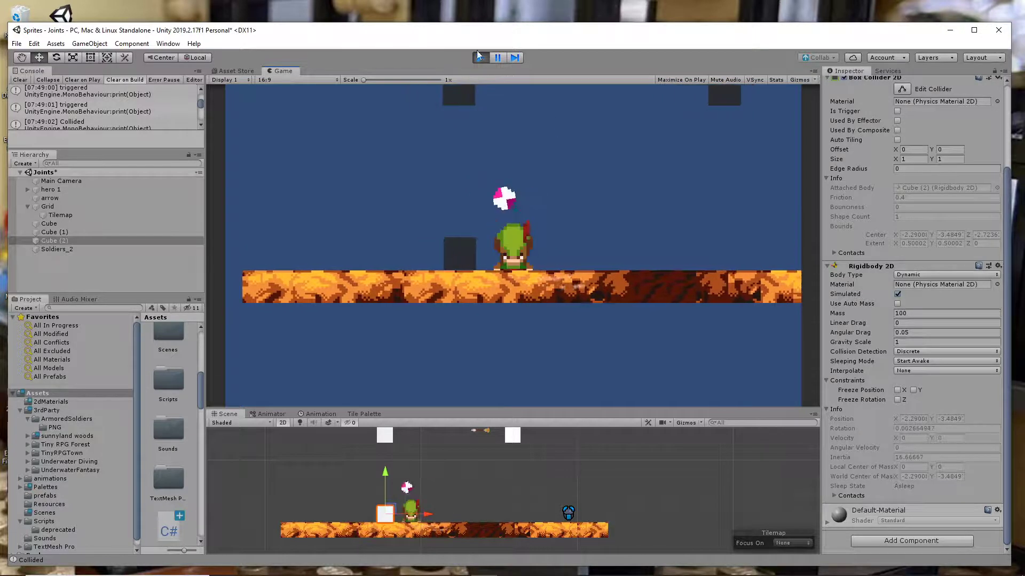
pyautogui.press('Right')
pyautogui.press('Right')
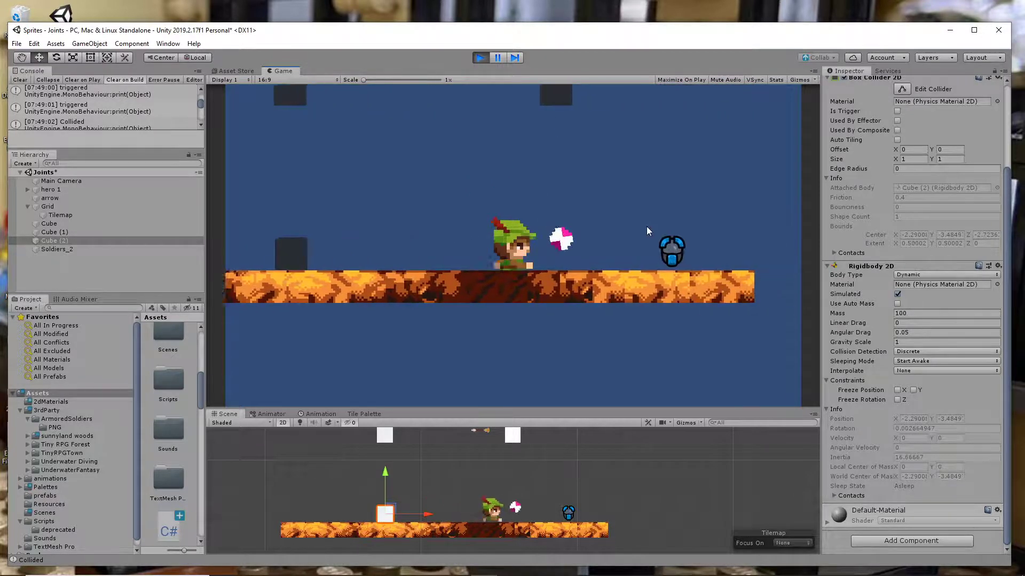
pyautogui.press('Left')
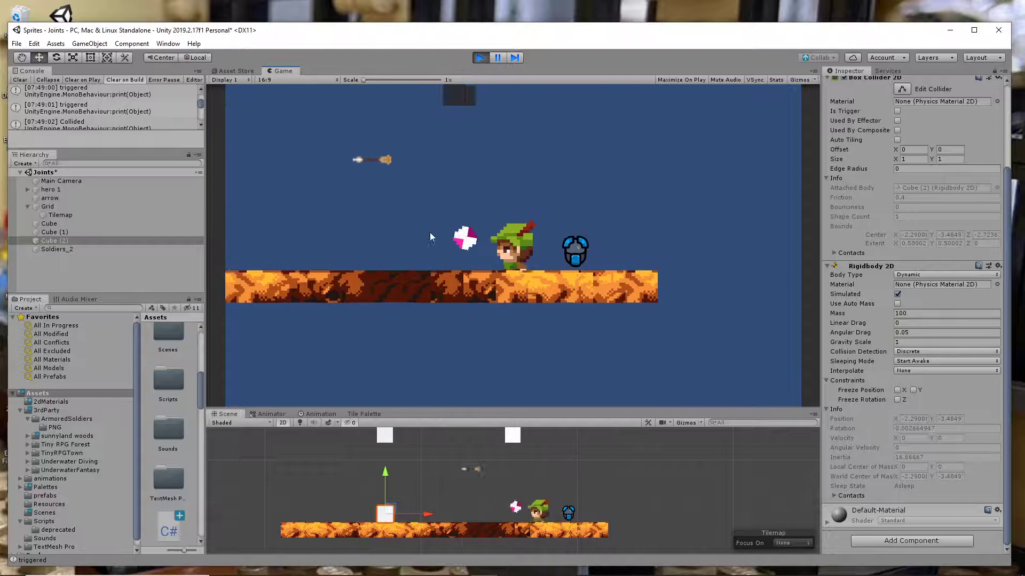
pyautogui.click(480, 57)
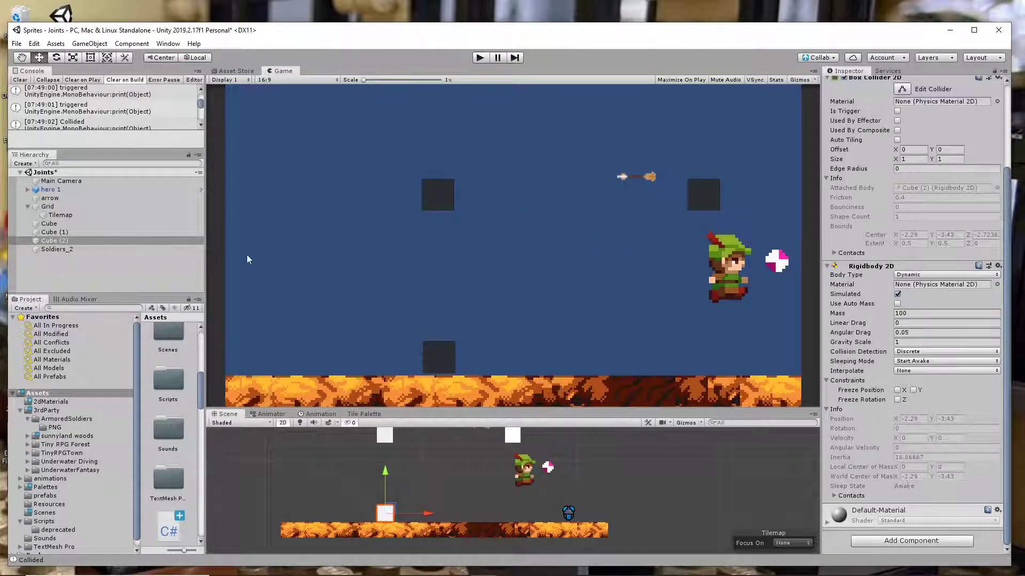
# - Set the Rigidbody 2D mass of the arrow to 100
pyautogui.click(50, 198)
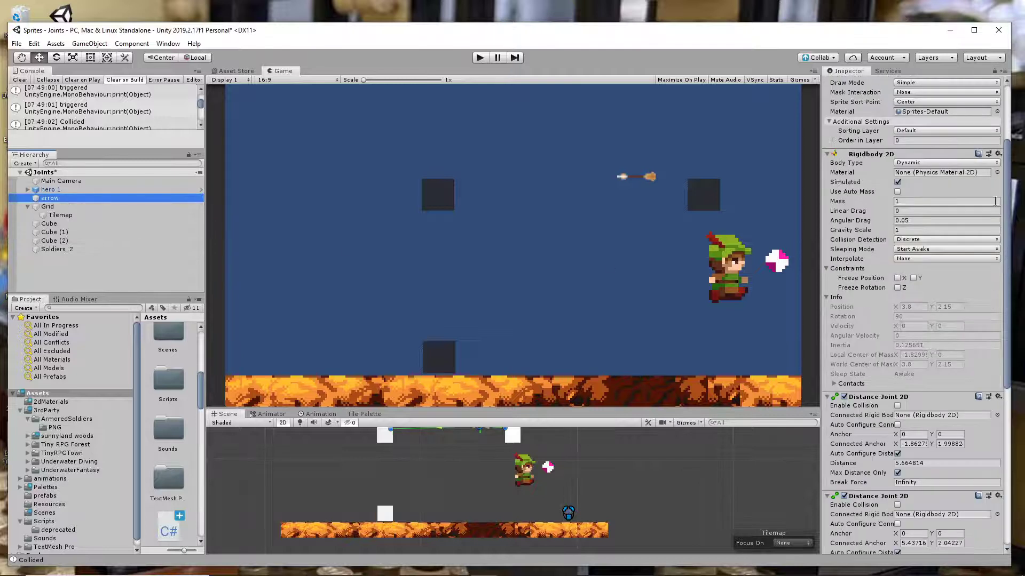
pyautogui.click(911, 201)
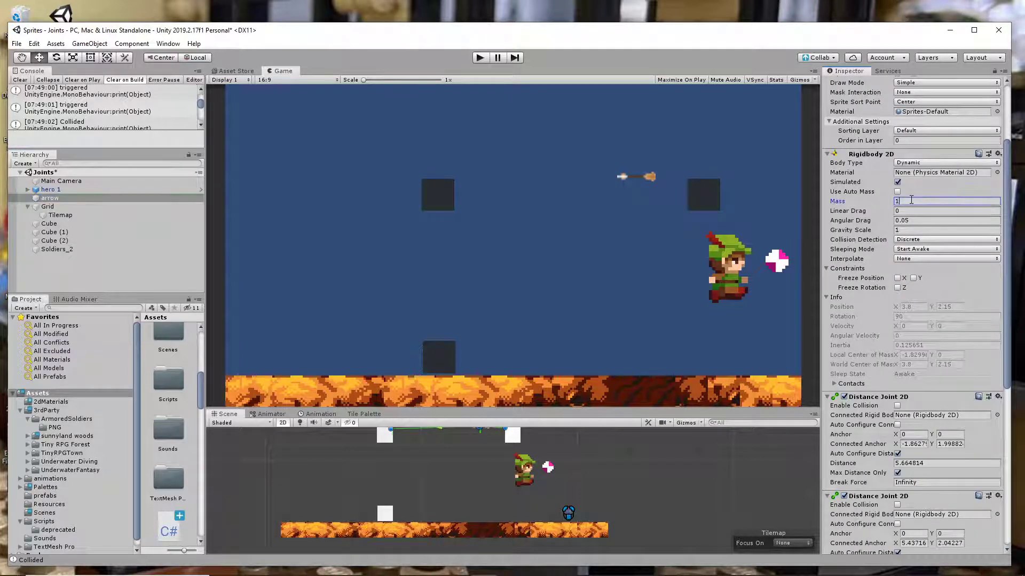
pyautogui.write('100')
# - Play-test the heavier arrow by walking the hero against it and the ground cube and back across the platform, ending with the game stopped
pyautogui.click(481, 58)
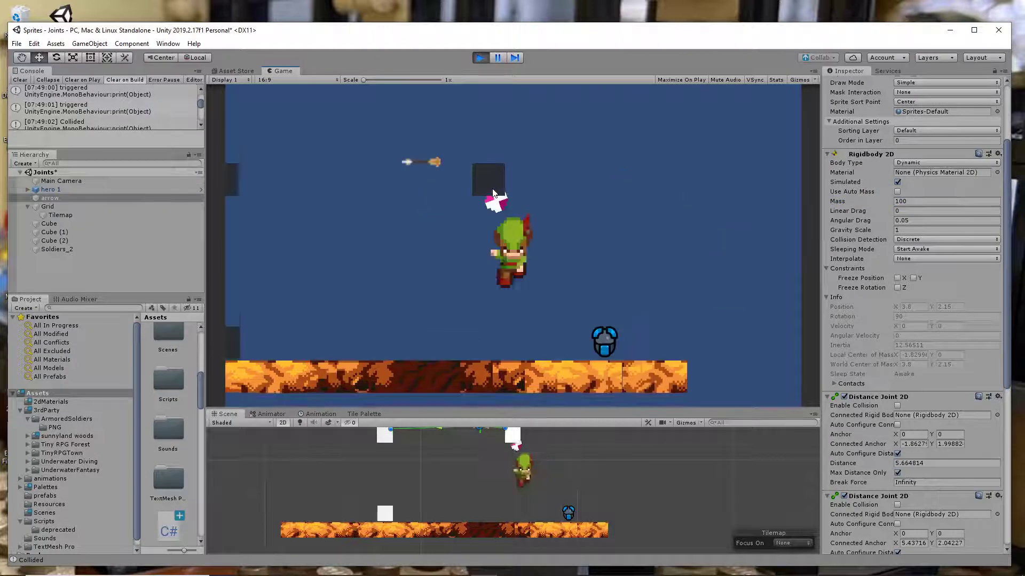
pyautogui.press('Left')
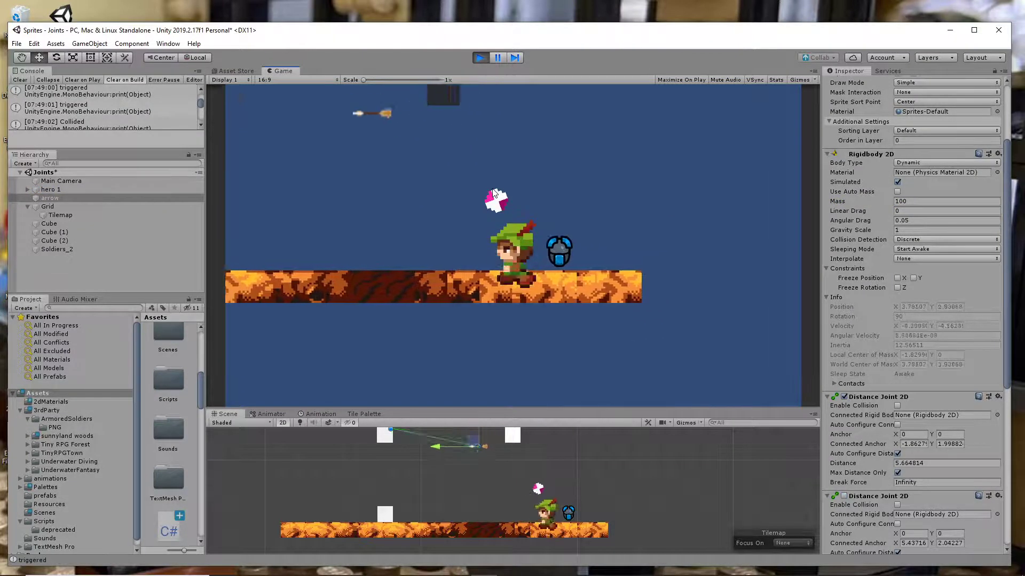
pyautogui.press('Left')
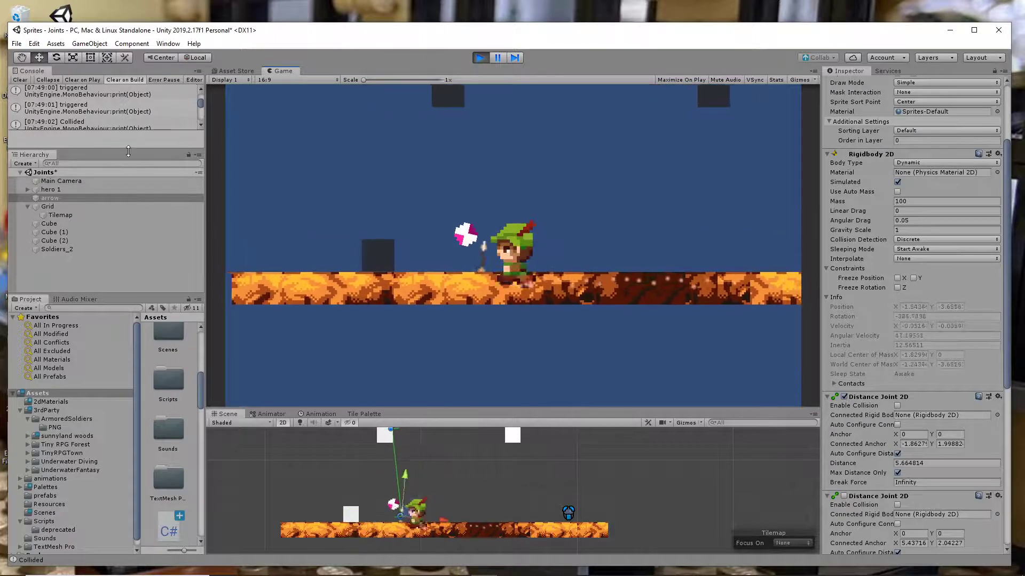
pyautogui.press('Left')
pyautogui.press('Right')
pyautogui.press('Left')
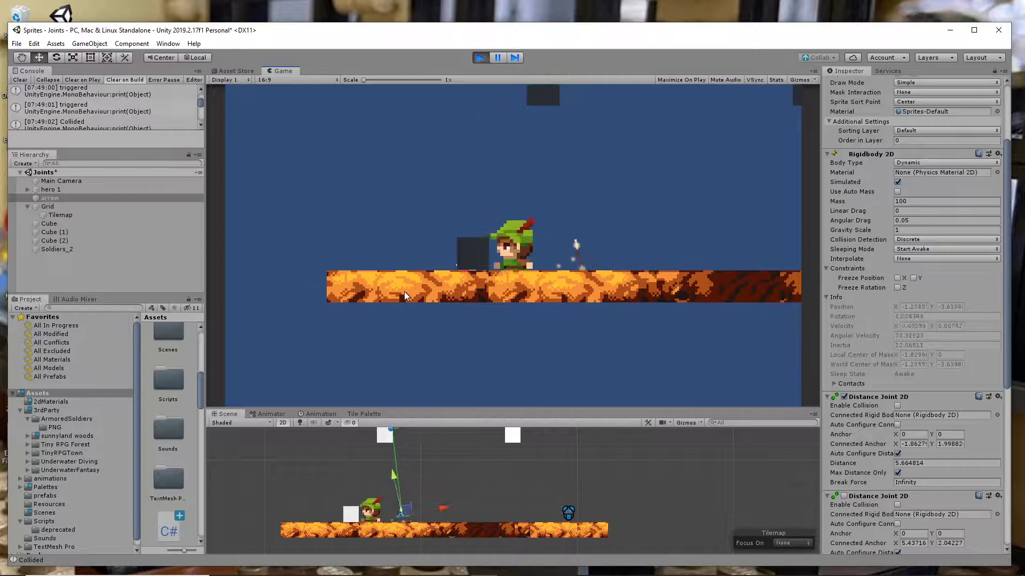
pyautogui.press('Right')
pyautogui.press('Right')
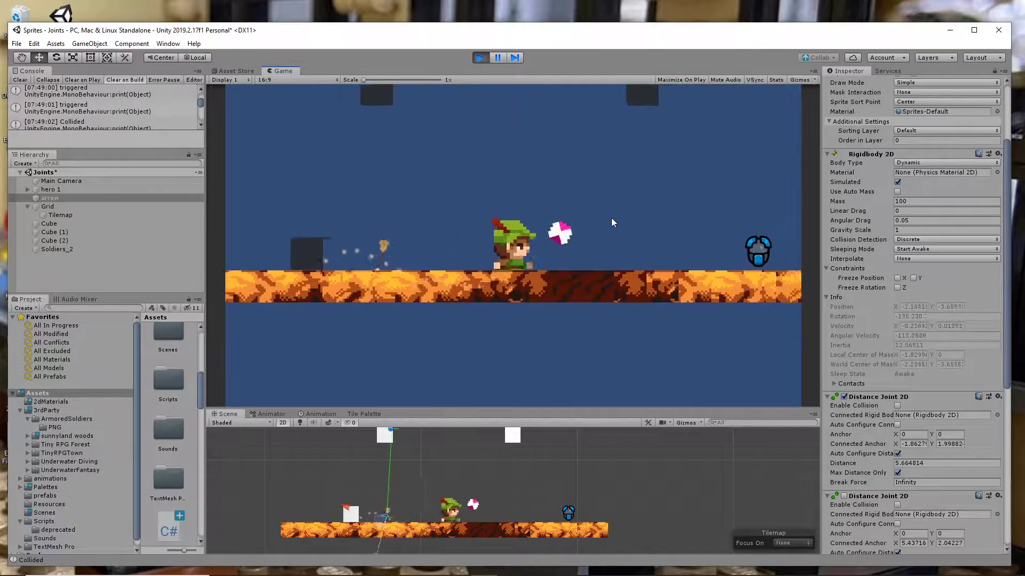
pyautogui.hotkey('ctrl', 'p')
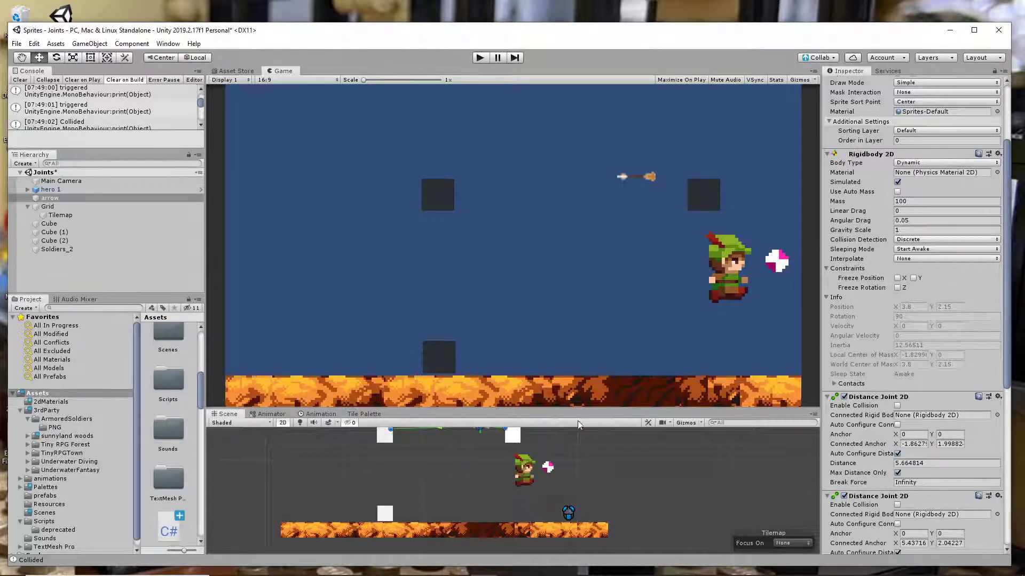
# - Enlarge the Scene view so it takes up most of the central area, shrinking the Game view above it
pyautogui.moveTo(583, 408); pyautogui.dragTo(588, 449)
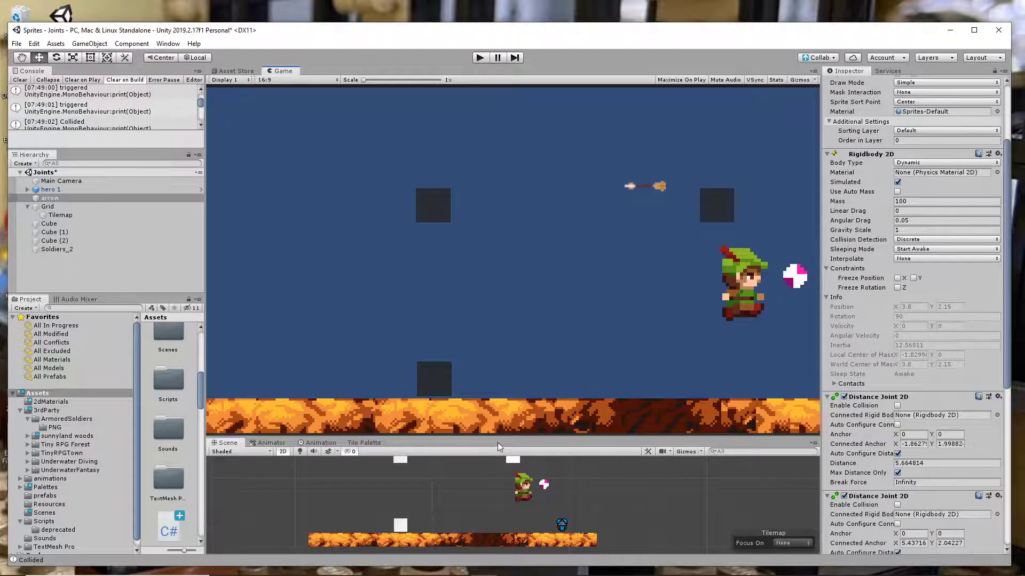
pyautogui.moveTo(497, 439); pyautogui.dragTo(435, 161)
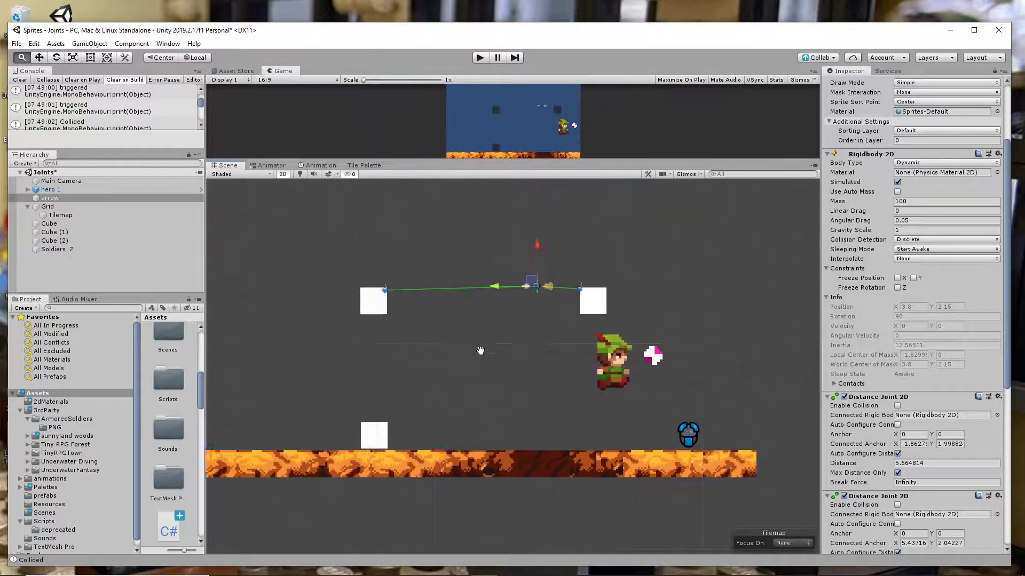
# - Select the upper floating Cube and inspect the scene in 3D perspective from another angle, ending back in the 2D view
pyautogui.click(410, 306)
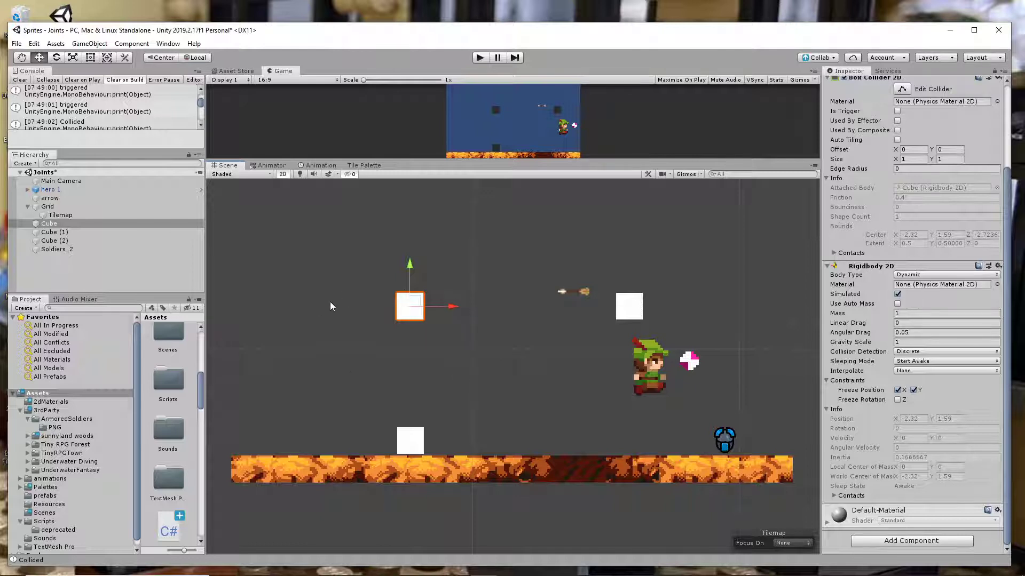
pyautogui.moveTo(330, 306); pyautogui.dragTo(366, 313, button='middle')
pyautogui.click(278, 176)
pyautogui.keyDown('alt'); pyautogui.moveTo(285, 214); pyautogui.dragTo(430, 370); pyautogui.keyUp('alt')
pyautogui.keyDown('alt'); pyautogui.moveTo(366, 281); pyautogui.dragTo(314, 297); pyautogui.keyUp('alt')
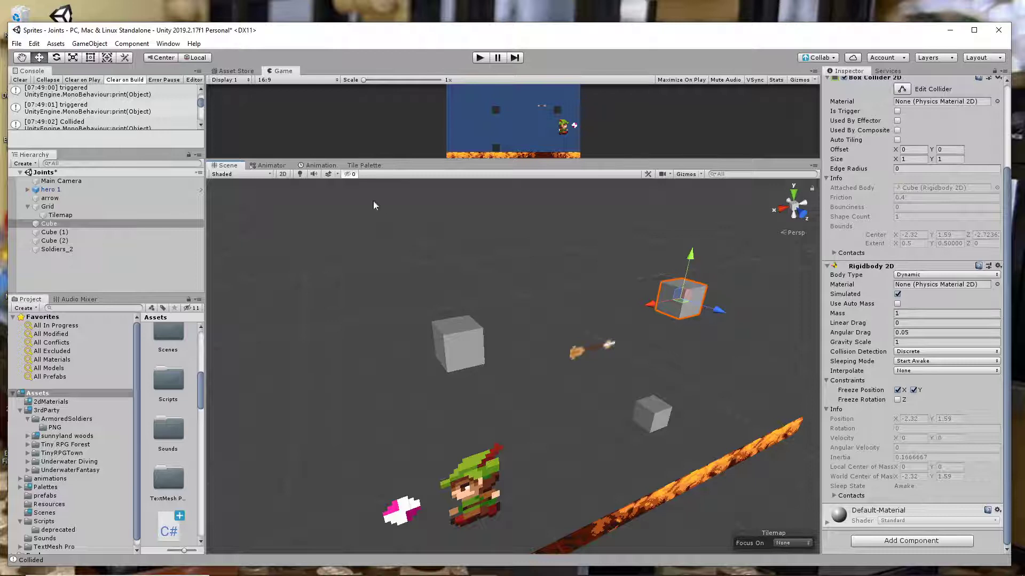
pyautogui.click(286, 175)
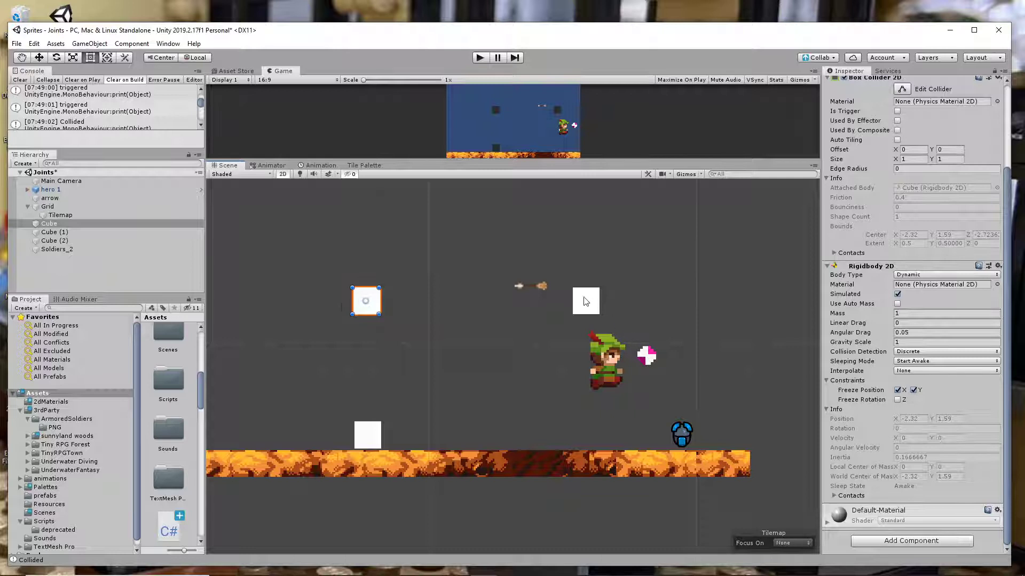
# - Collapse the Rigidbody 2D component on Cube, and both Distance Joint 2D components and the Box Collider 2D on the arrow
pyautogui.click(826, 267)
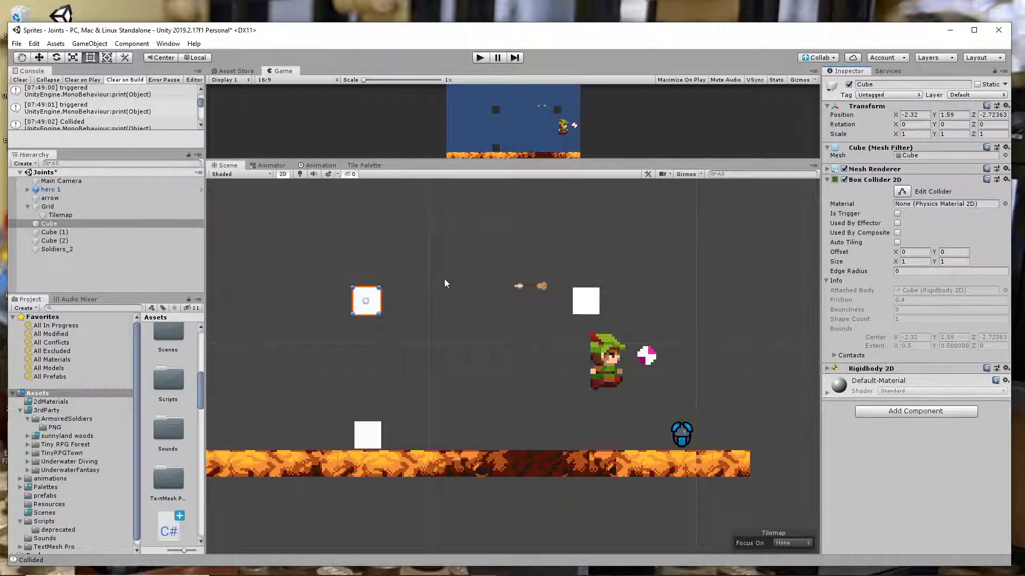
pyautogui.click(66, 199)
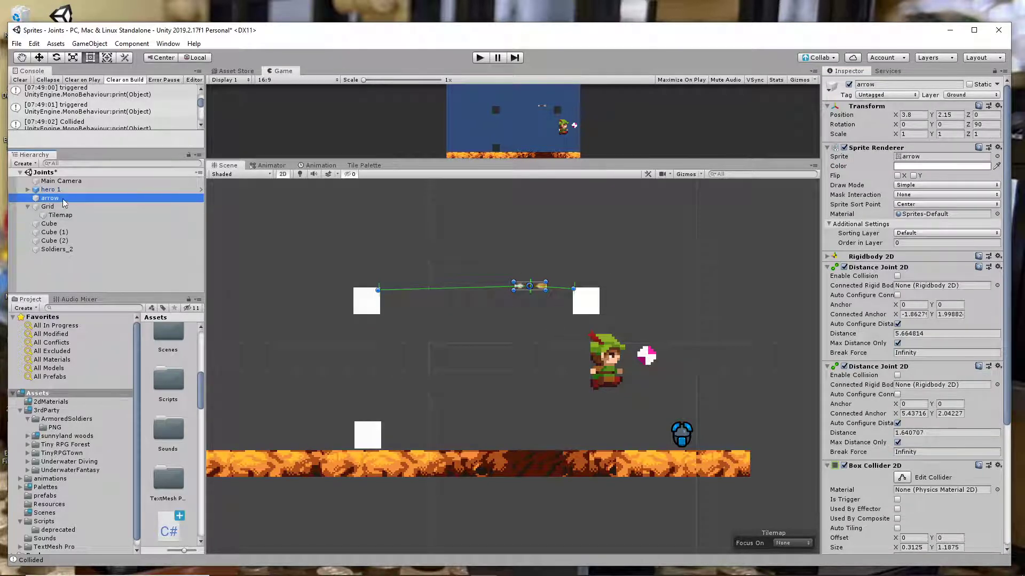
pyautogui.click(827, 267)
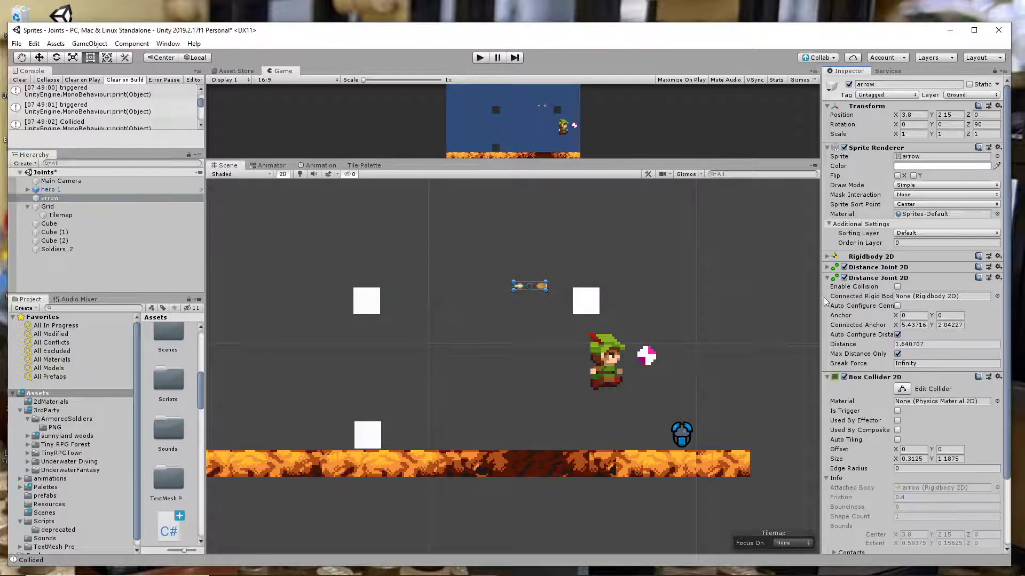
pyautogui.click(827, 278)
pyautogui.click(827, 289)
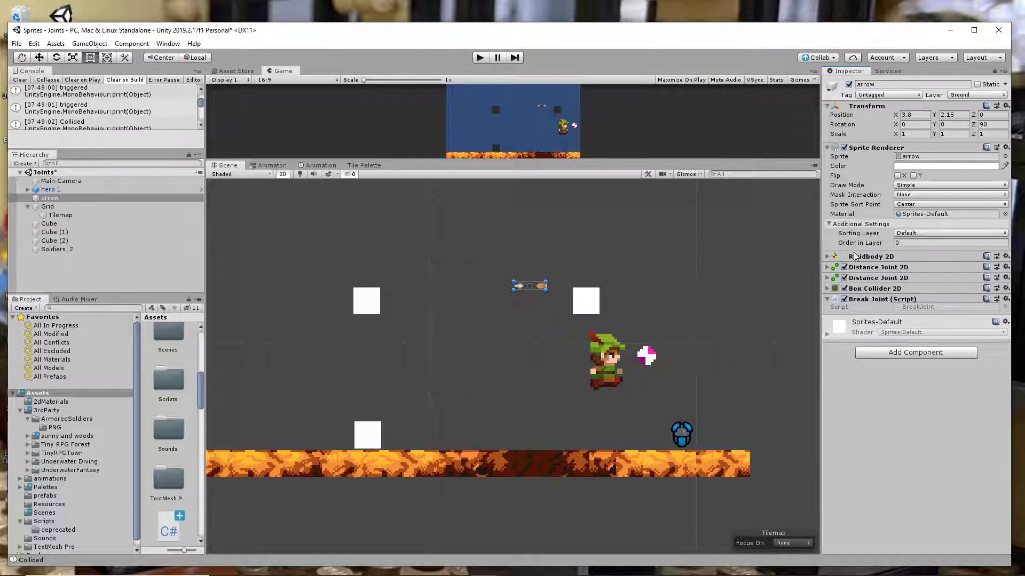
# - Examine the arrow's Rigidbody 2D and Box Collider 2D settings, leaving both components collapsed
pyautogui.click(827, 257)
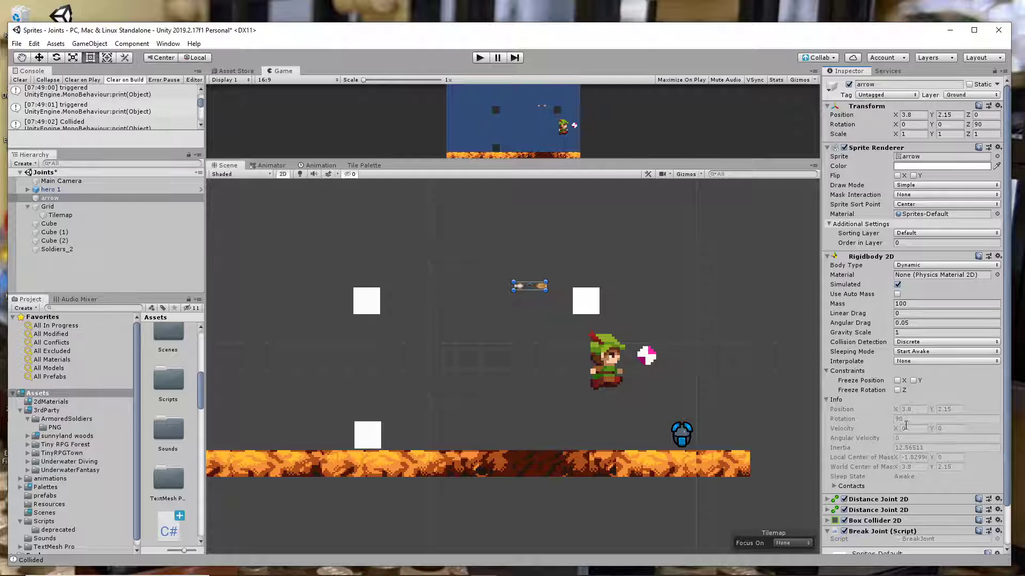
pyautogui.click(826, 257)
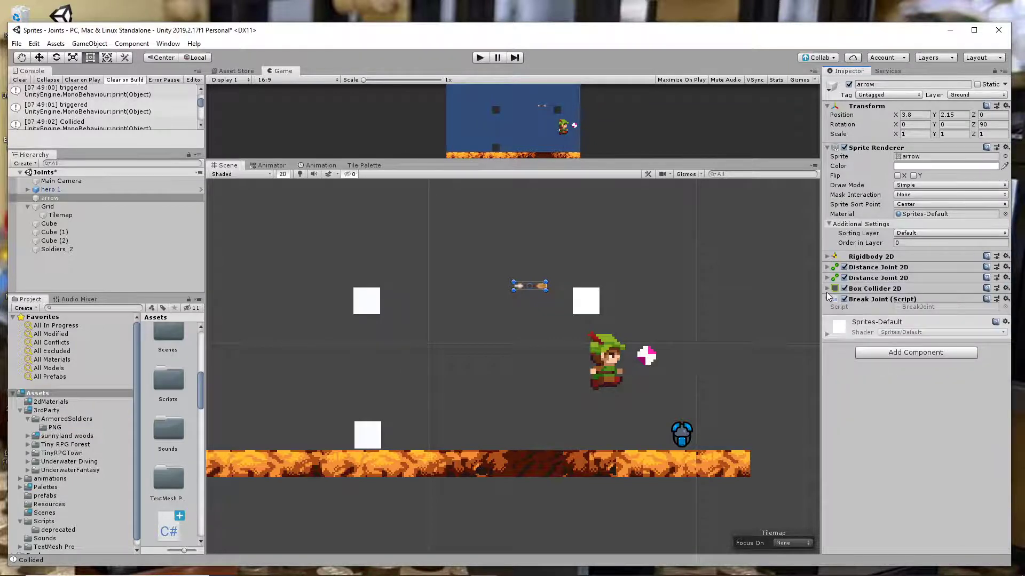
pyautogui.click(827, 289)
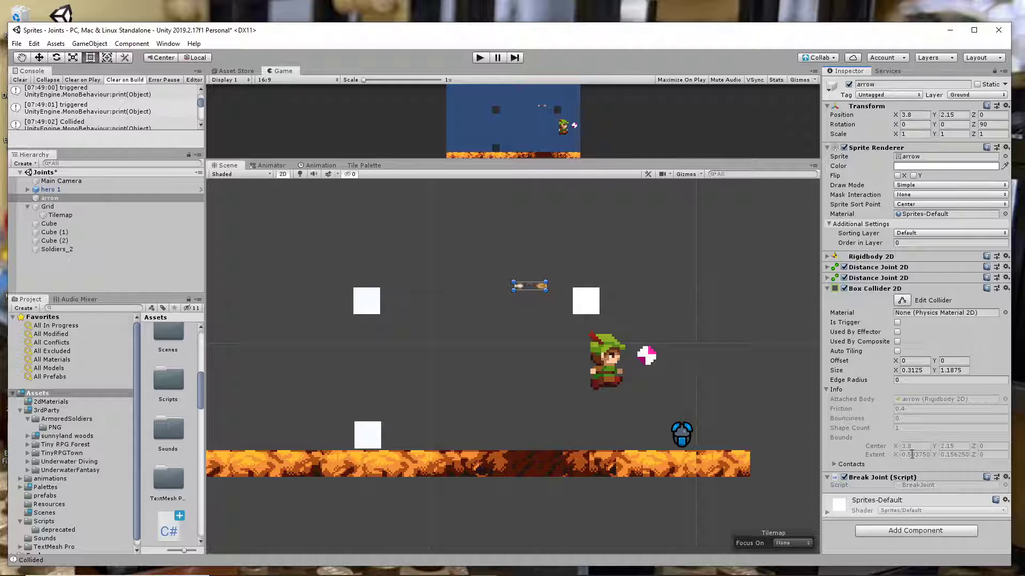
pyautogui.click(827, 289)
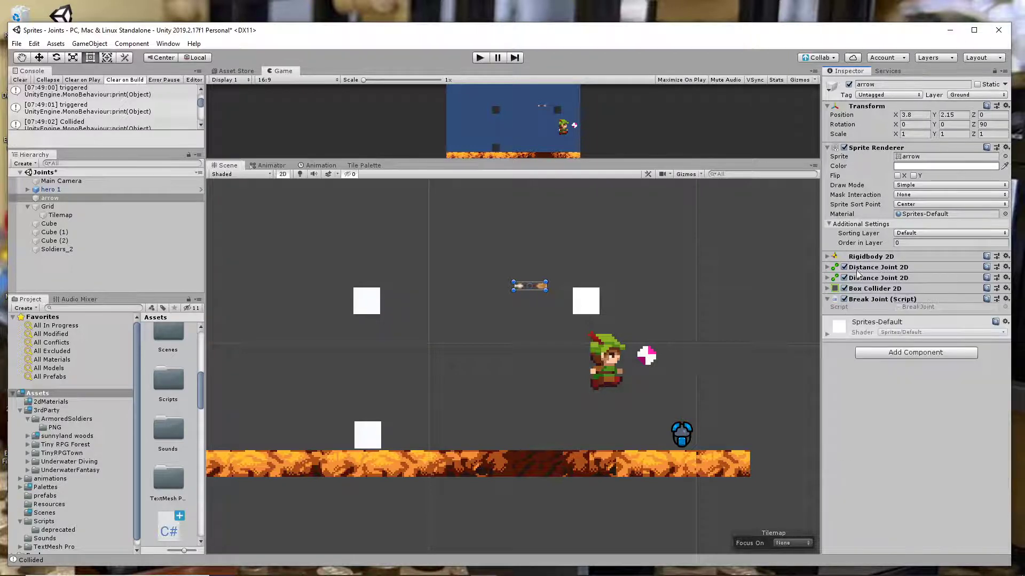
# - Expand the arrow's first Distance Joint 2D and disable it
pyautogui.click(827, 268)
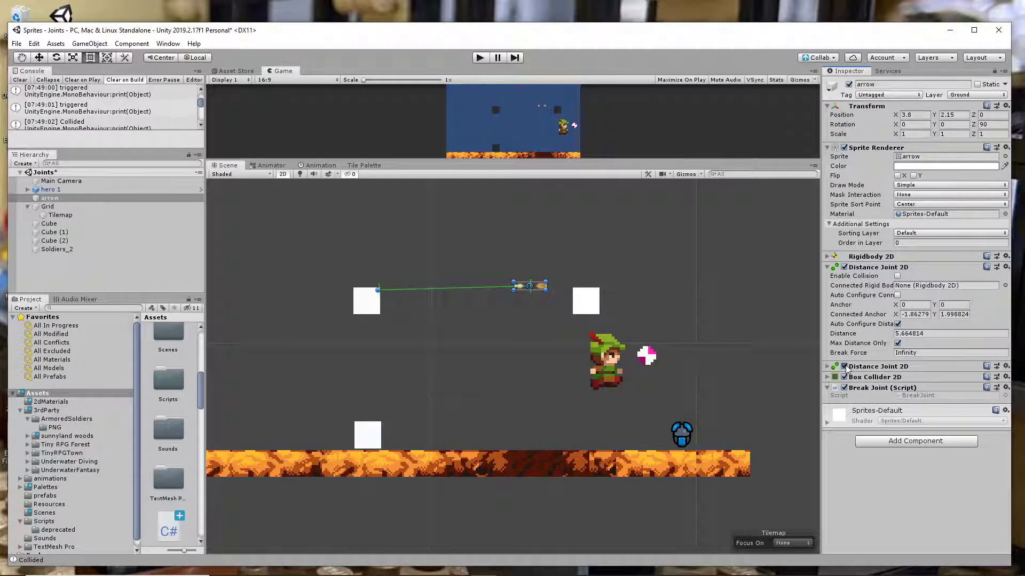
pyautogui.click(843, 268)
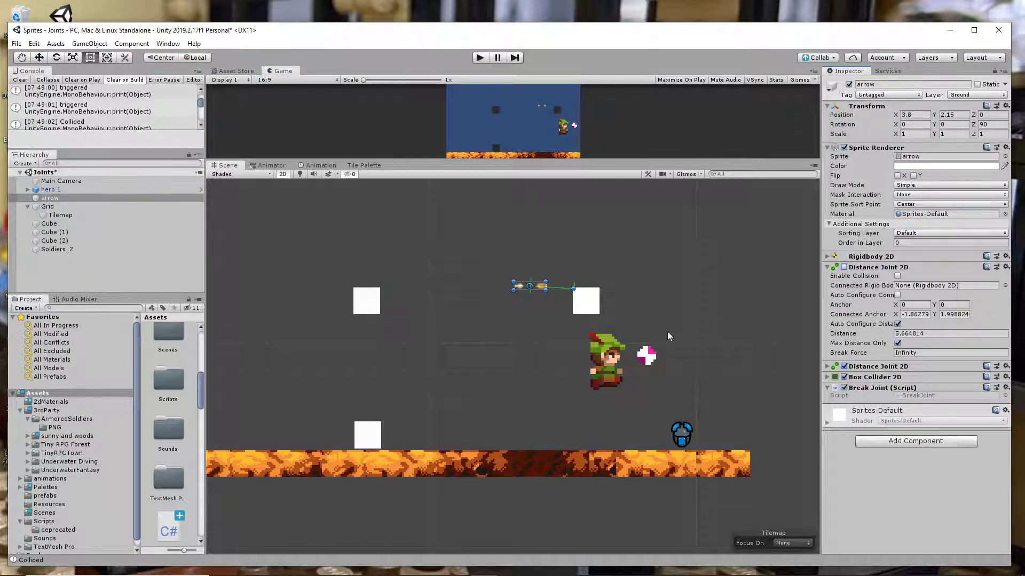
# - Play-test the arrow on its single remaining joint, toggling Cube off and on during play, ending with the game stopped
pyautogui.hotkey('ctrl', 'p')
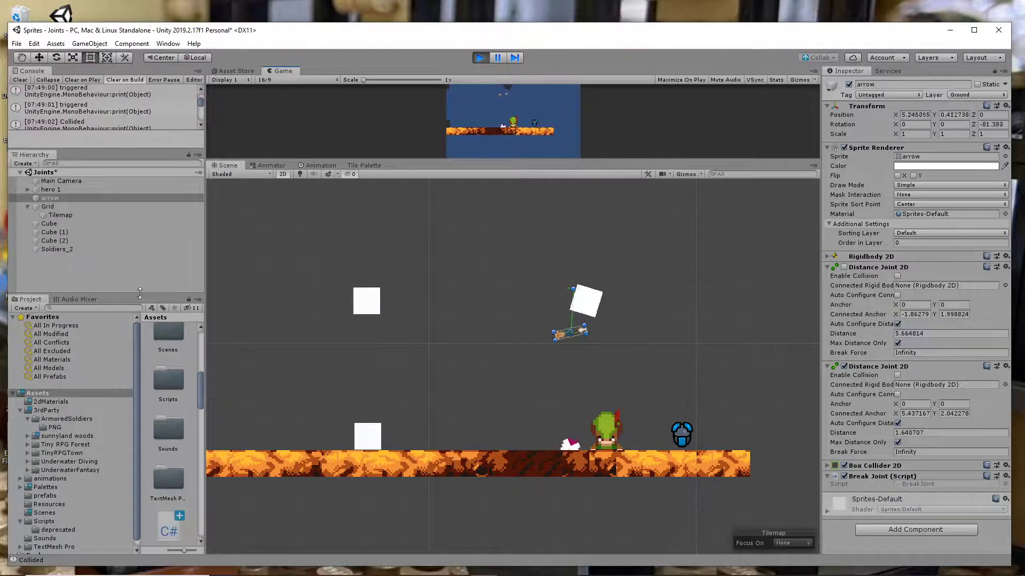
pyautogui.click(51, 223)
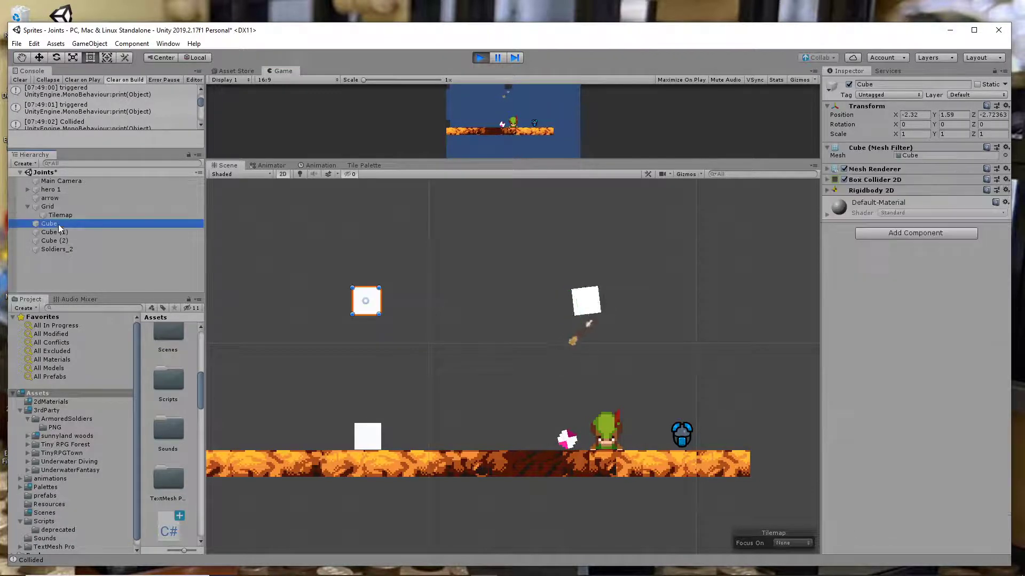
pyautogui.click(848, 84)
pyautogui.click(848, 84)
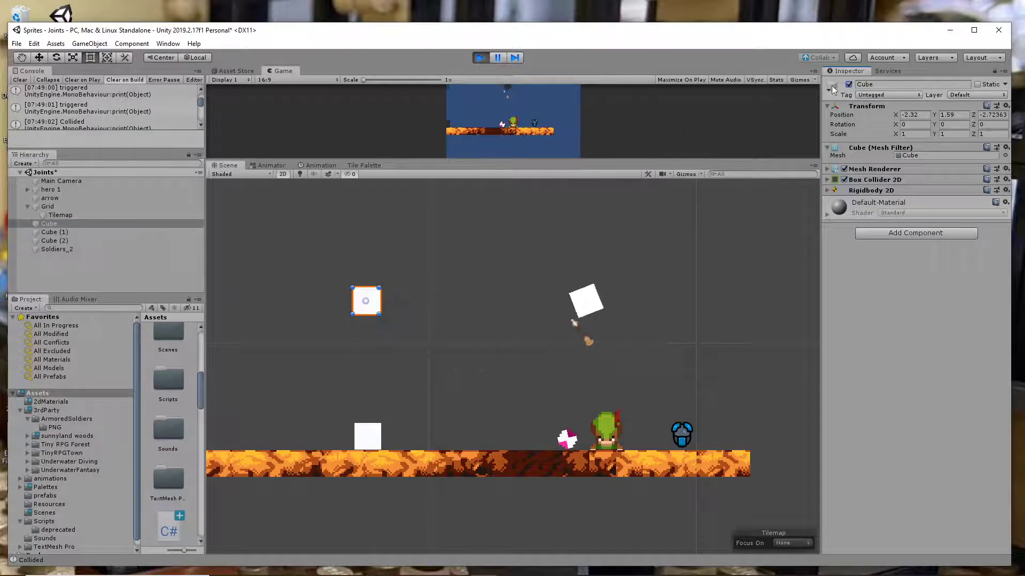
pyautogui.click(475, 56)
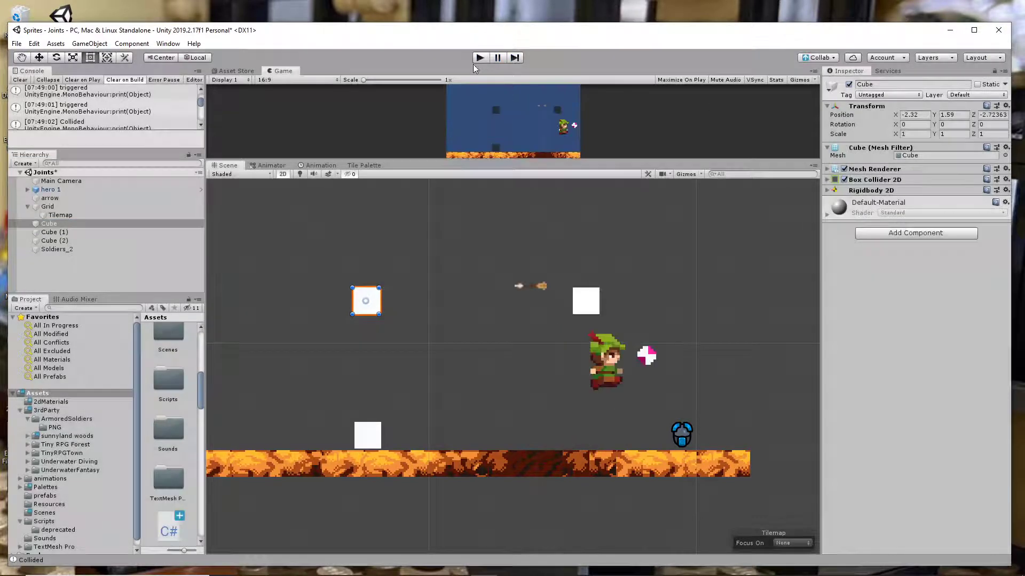
# - Deactivate Cube, Cube (1) and Cube (2) together
pyautogui.click(58, 241)
pyautogui.keyDown('shift'); pyautogui.click(52, 224); pyautogui.keyUp('shift')
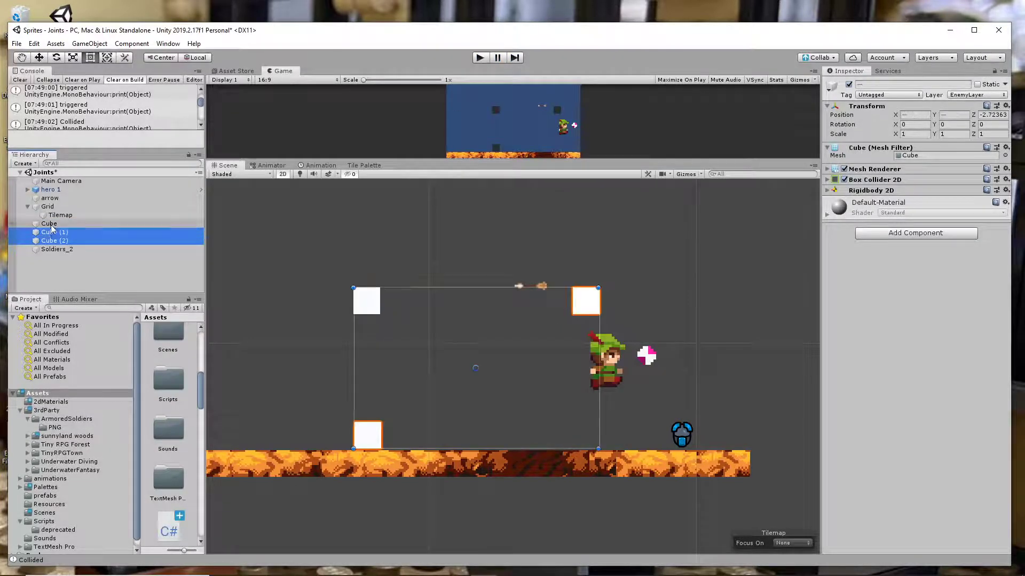
pyautogui.click(848, 85)
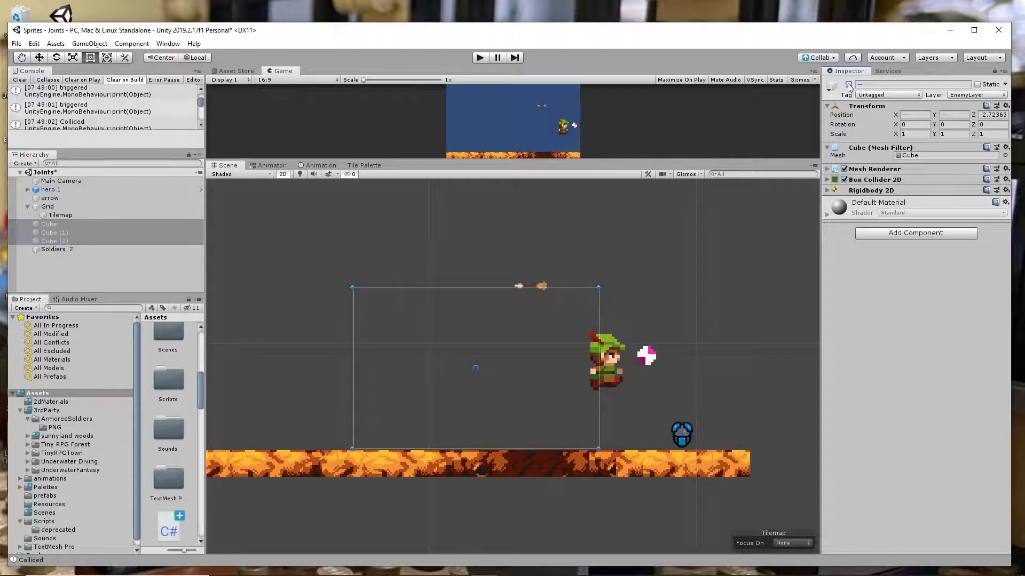
# - Play the scene and try disabling Max Distance Only and Auto Configure Distance on the arrow's second Distance Joint 2D, ending with the game stopped
pyautogui.click(481, 60)
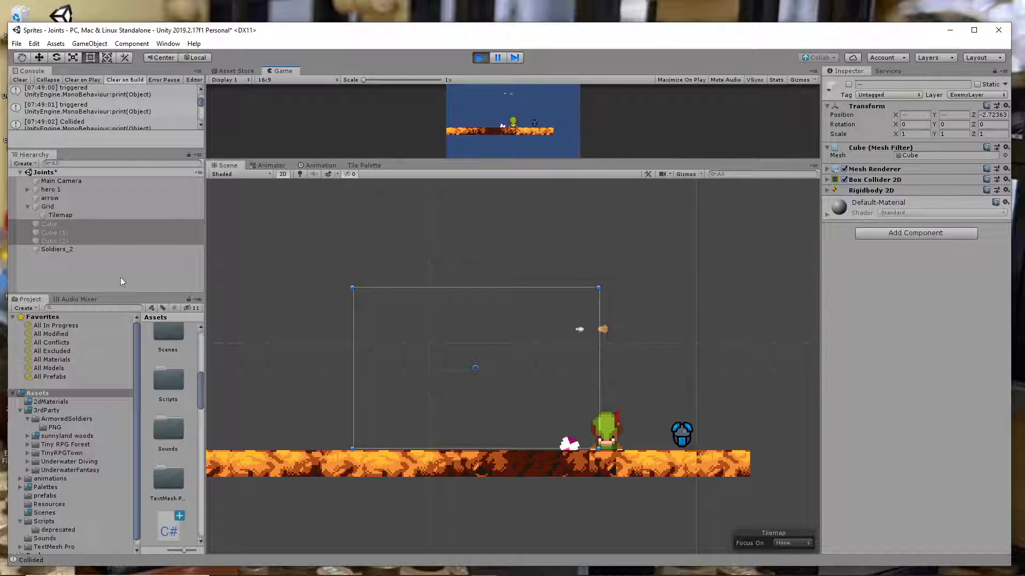
pyautogui.click(59, 198)
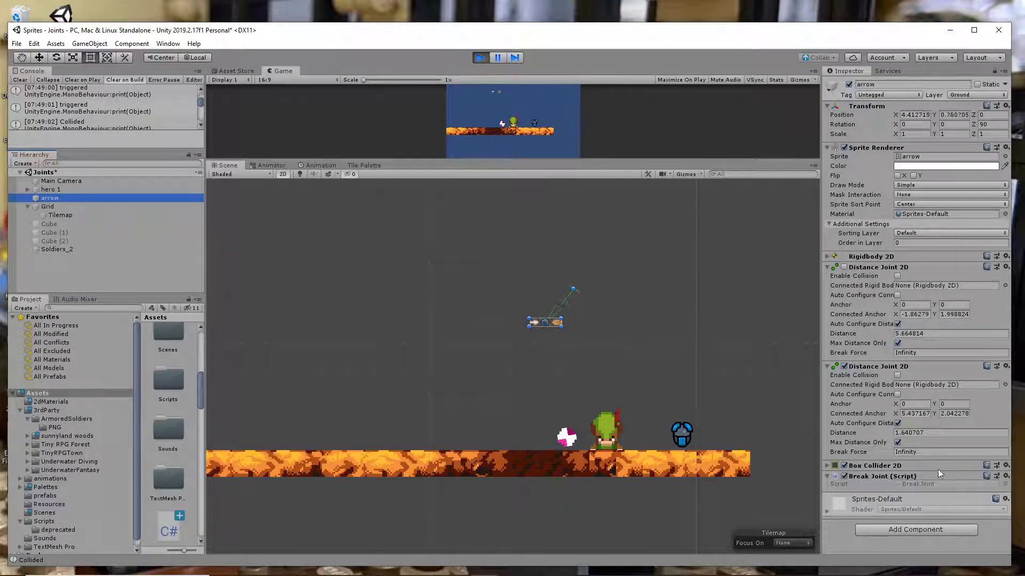
pyautogui.click(898, 442)
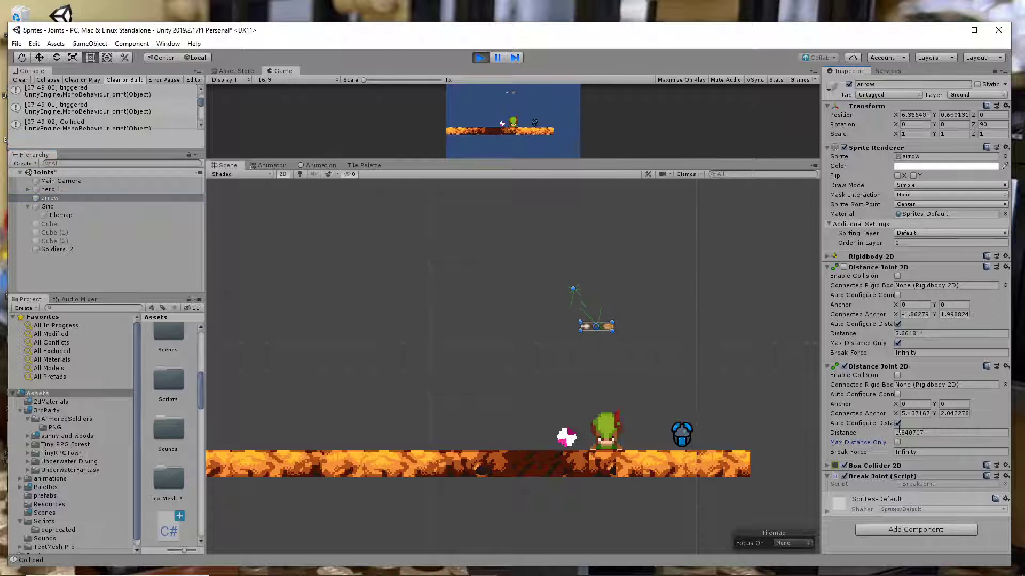
pyautogui.click(897, 422)
pyautogui.click(480, 58)
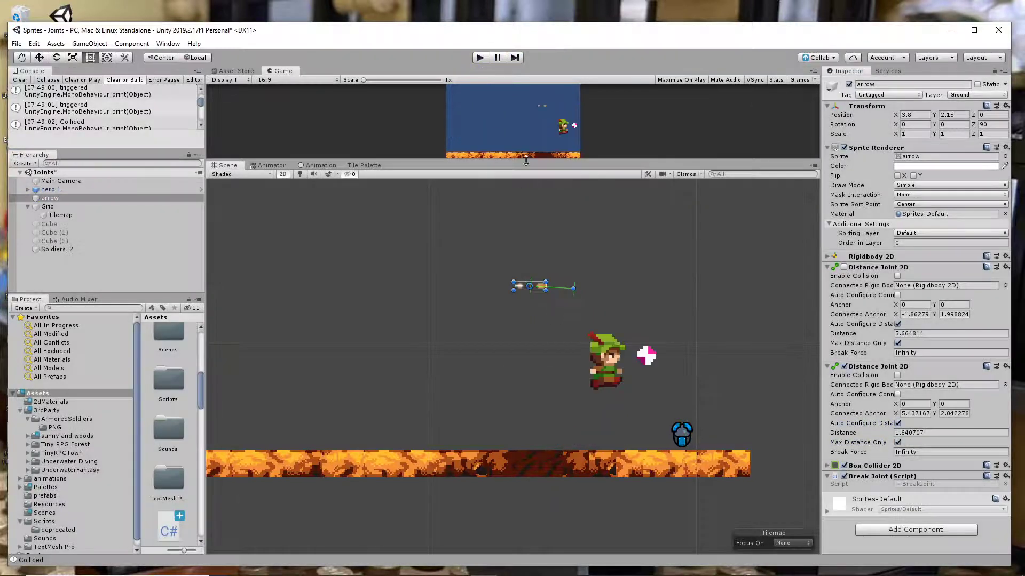
# - Disable Auto Configure Distance and Max Distance Only on the arrow's second Distance Joint 2D and move its connected anchor to about X 6.59, Y 4.3
pyautogui.click(897, 423)
pyautogui.click(897, 443)
pyautogui.moveTo(573, 288); pyautogui.dragTo(604, 231)
# - Play-test the arrow swinging from the moved anchor at its fixed joint distance, ending with the game stopped
pyautogui.click(480, 57)
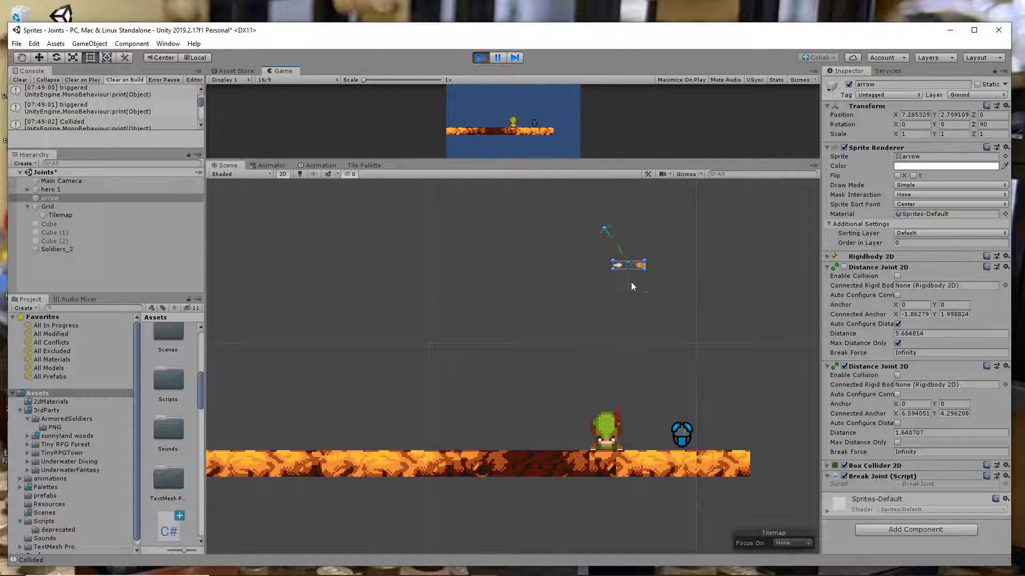
pyautogui.click(479, 57)
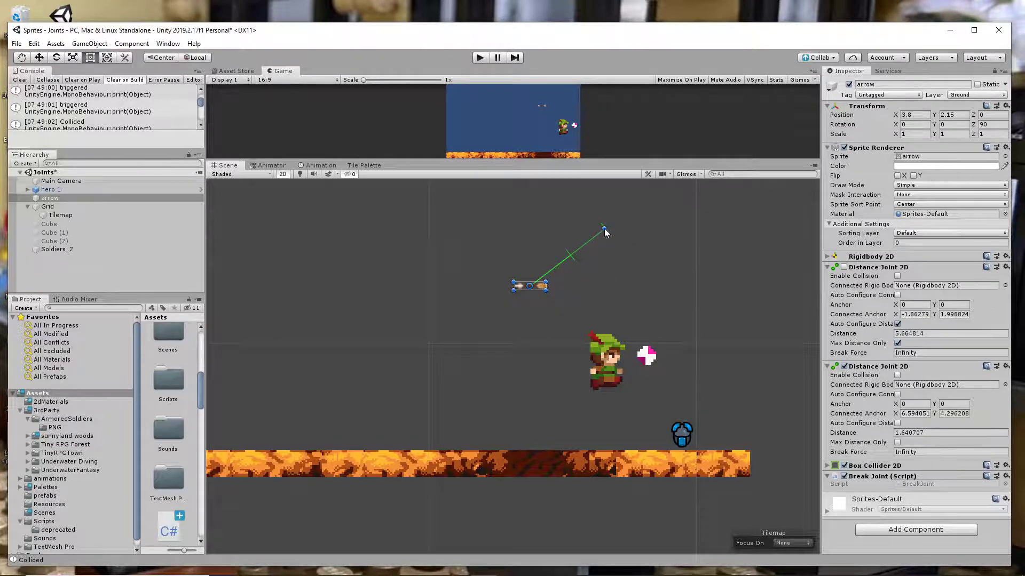
# - Move the connected anchor of the arrow's second Distance Joint 2D to about X 3.98, Y 2.8 and play-test it, ending with the game stopped
pyautogui.moveTo(604, 229); pyautogui.dragTo(568, 232)
pyautogui.moveTo(581, 217); pyautogui.dragTo(536, 271)
pyautogui.click(479, 58)
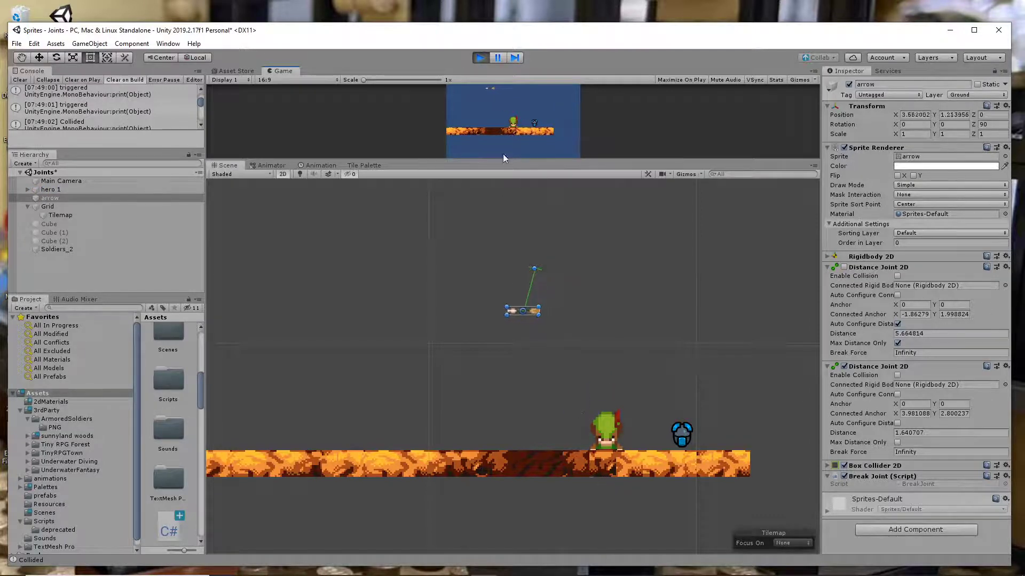
pyautogui.click(480, 58)
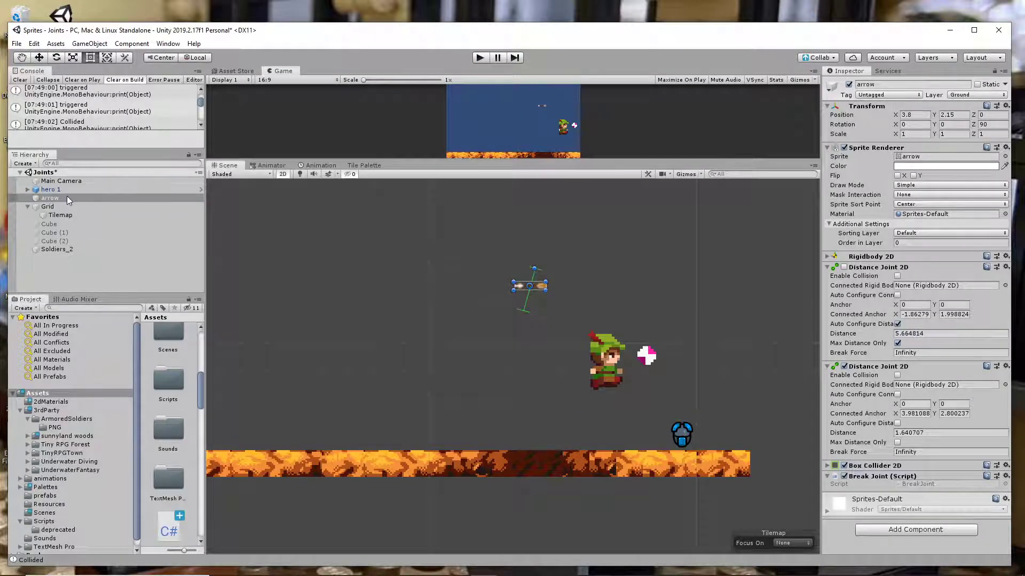
# - Raise the arrow above its connected anchor to about Y 3.51 and play-test its swing, ending with the game stopped
pyautogui.click(39, 58)
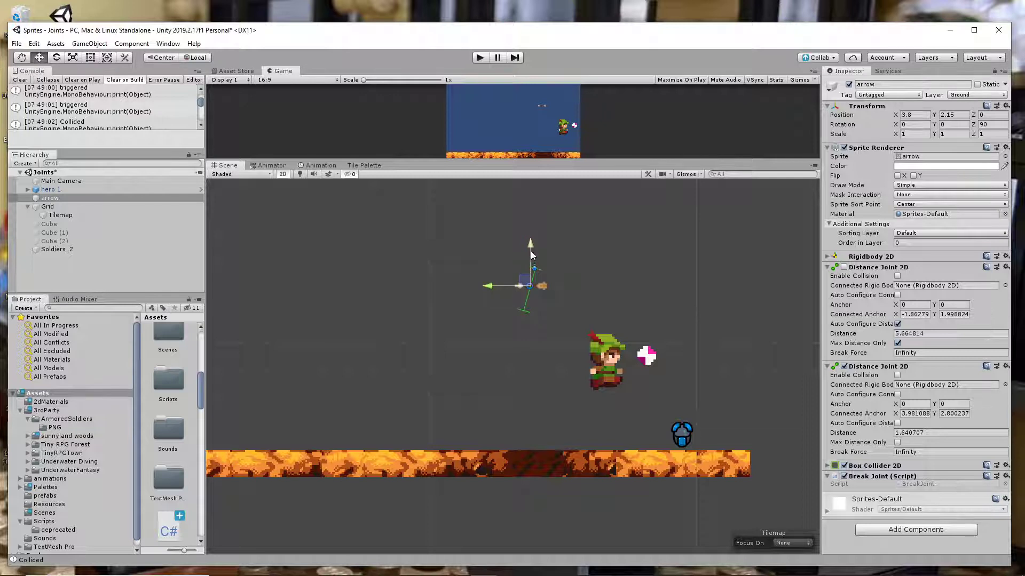
pyautogui.moveTo(531, 251); pyautogui.dragTo(540, 208)
pyautogui.click(480, 57)
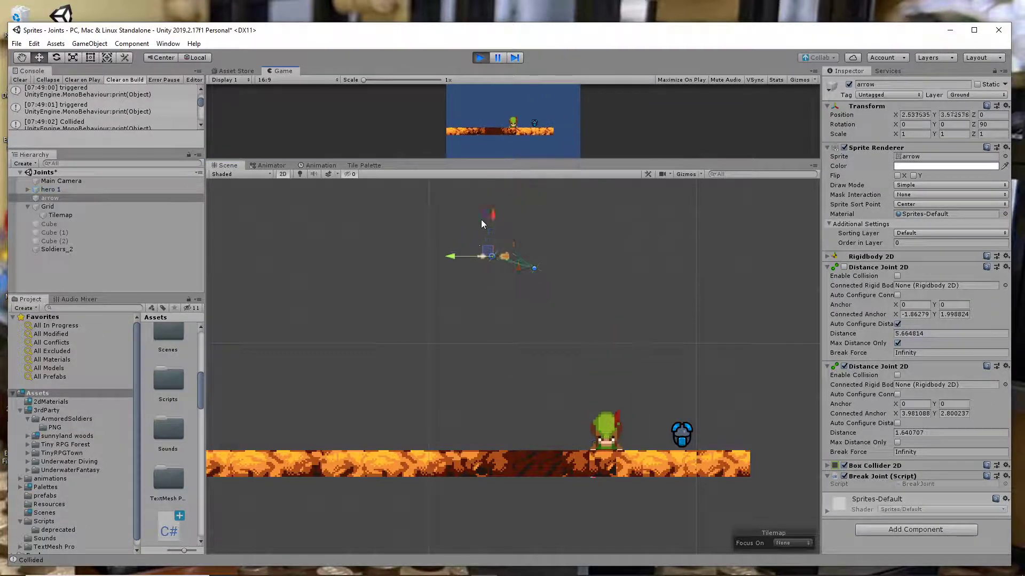
pyautogui.click(479, 58)
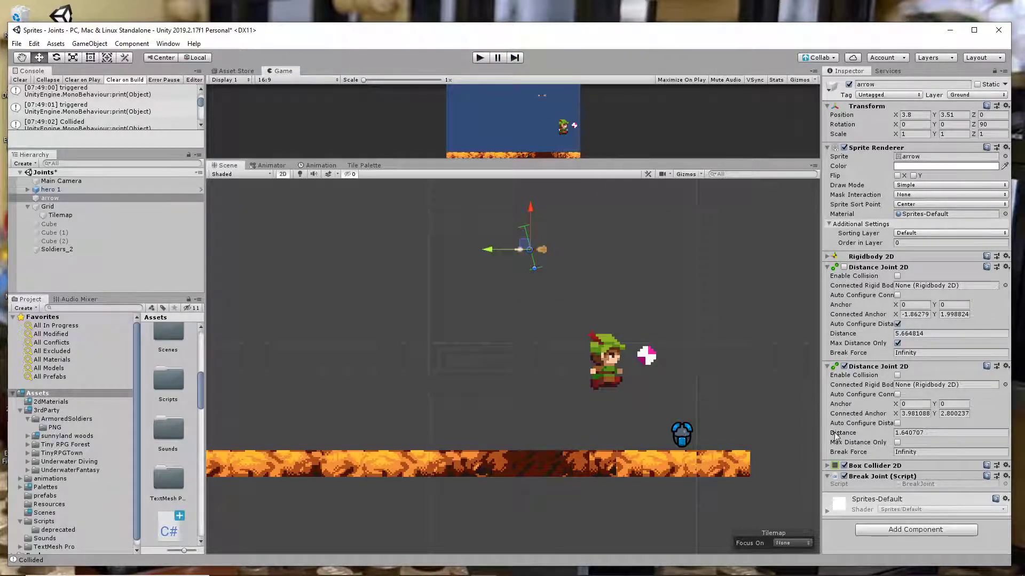
# - Try Max Distance Only on the arrow's second Distance Joint 2D in two play-tests and disable it again, ending with the game stopped
pyautogui.click(897, 442)
pyautogui.click(479, 58)
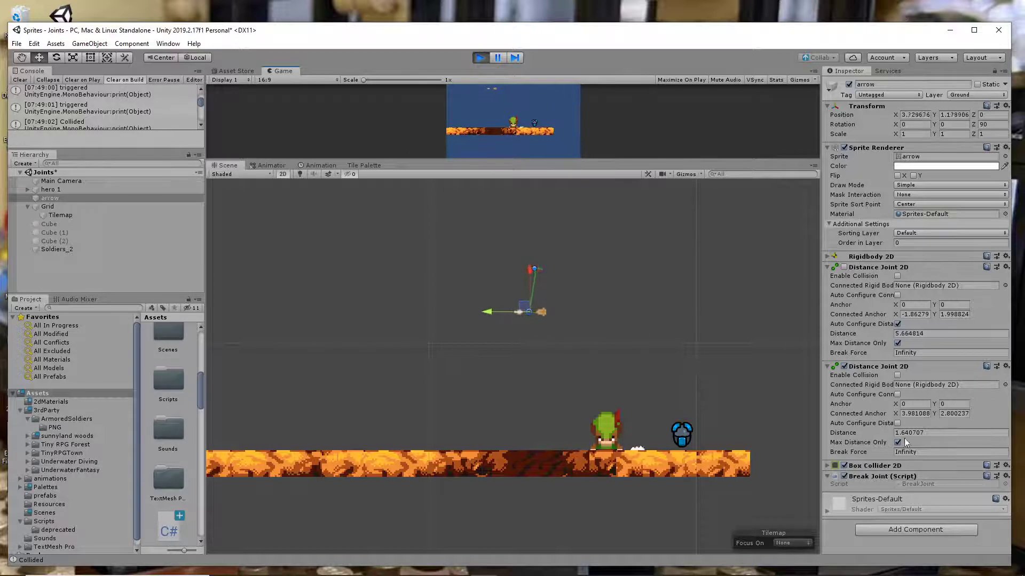
pyautogui.click(485, 60)
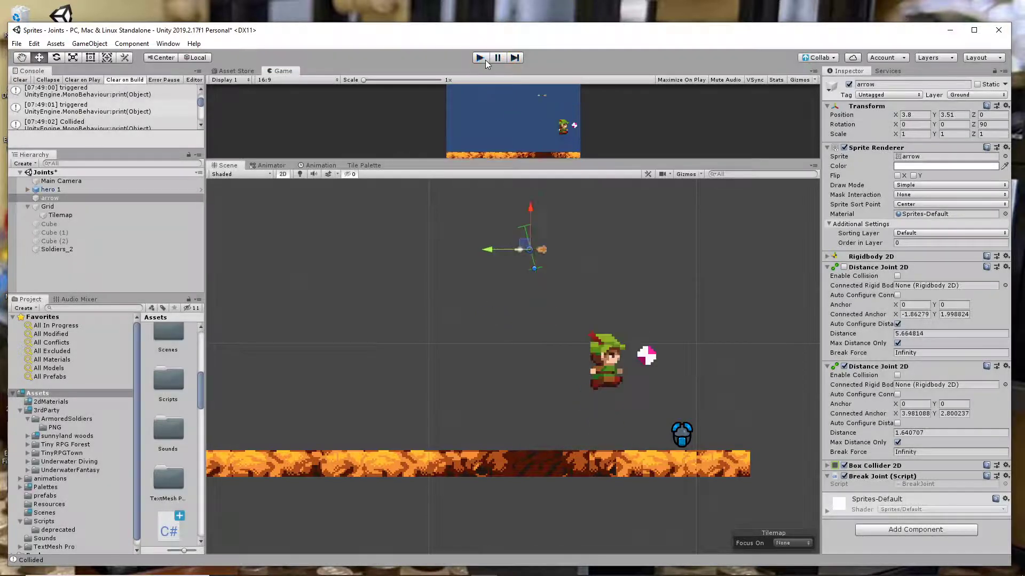
pyautogui.click(485, 60)
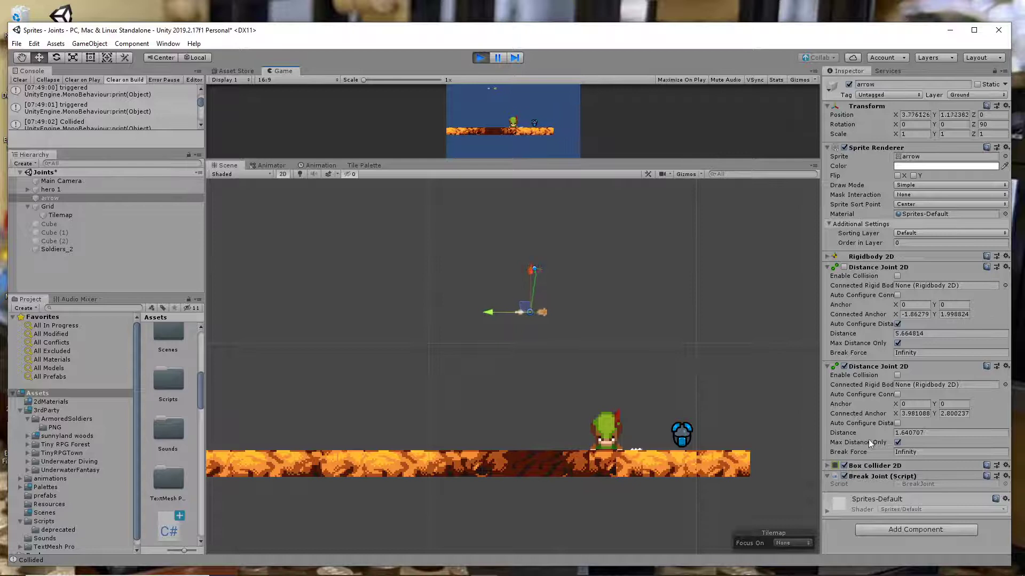
pyautogui.click(898, 442)
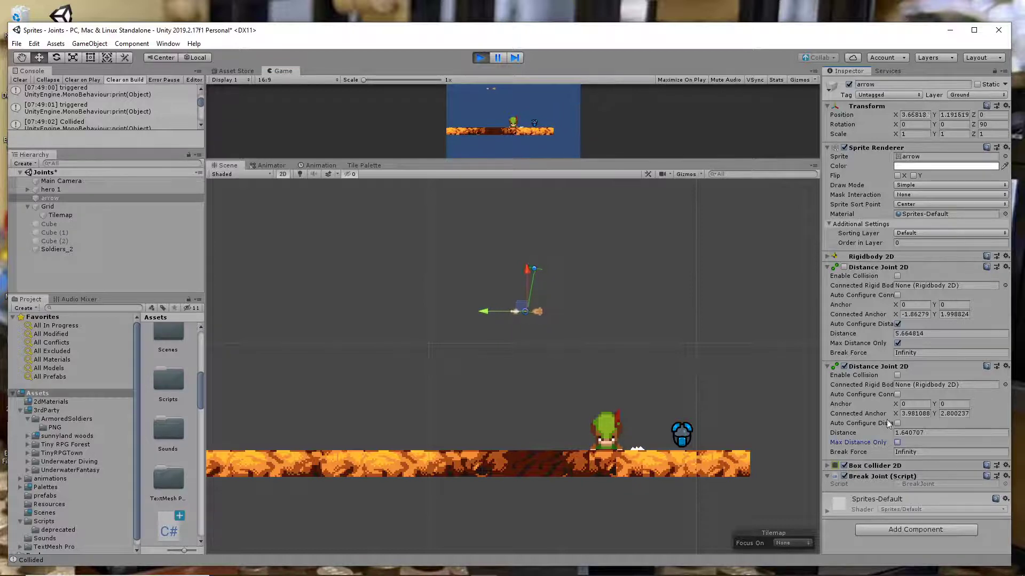
pyautogui.click(480, 57)
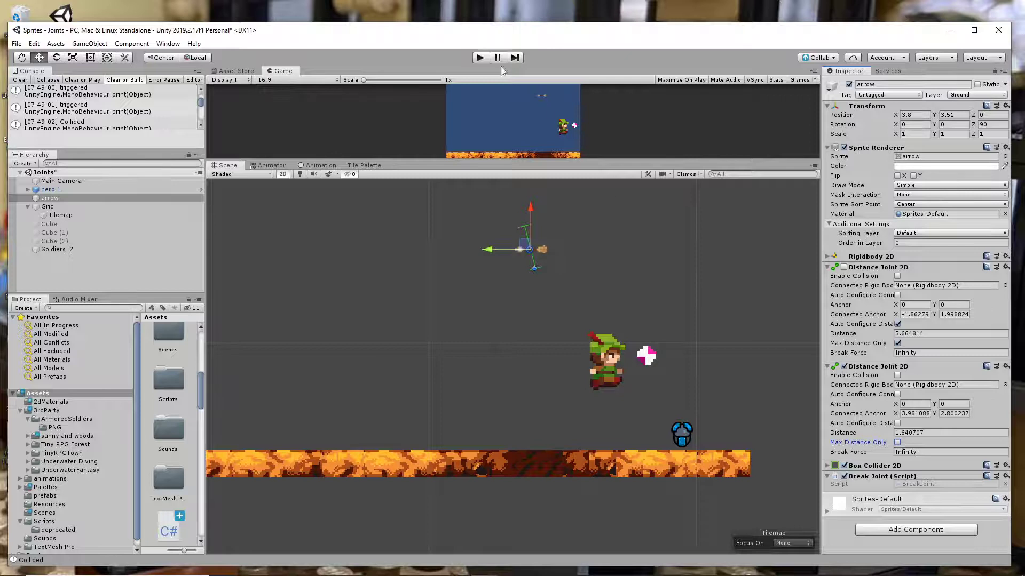
# - Play-test the raised arrow with Max Distance Only disabled, ending with the game stopped
pyautogui.click(478, 58)
pyautogui.hotkey('ctrl', 'p')
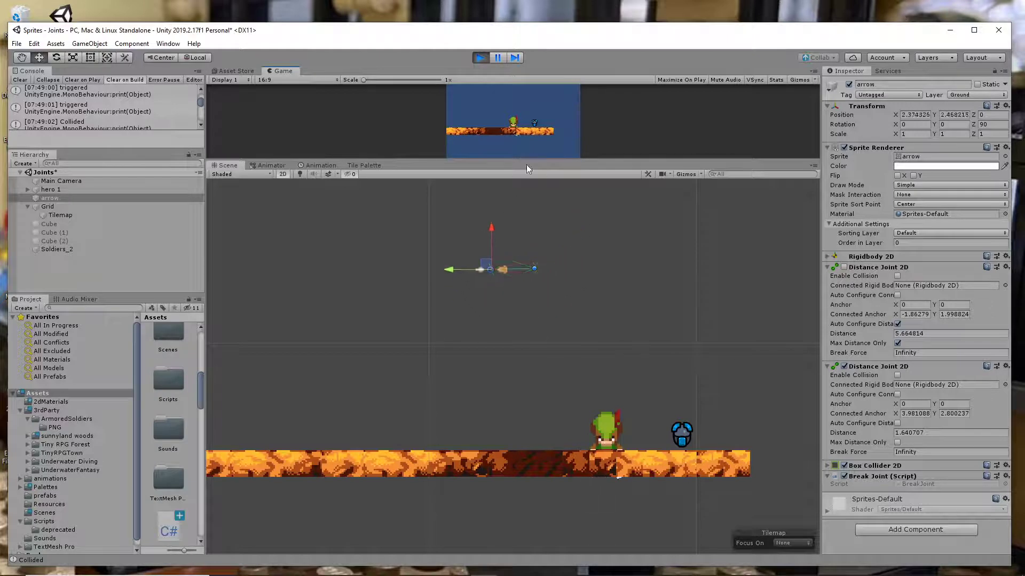
pyautogui.click(482, 58)
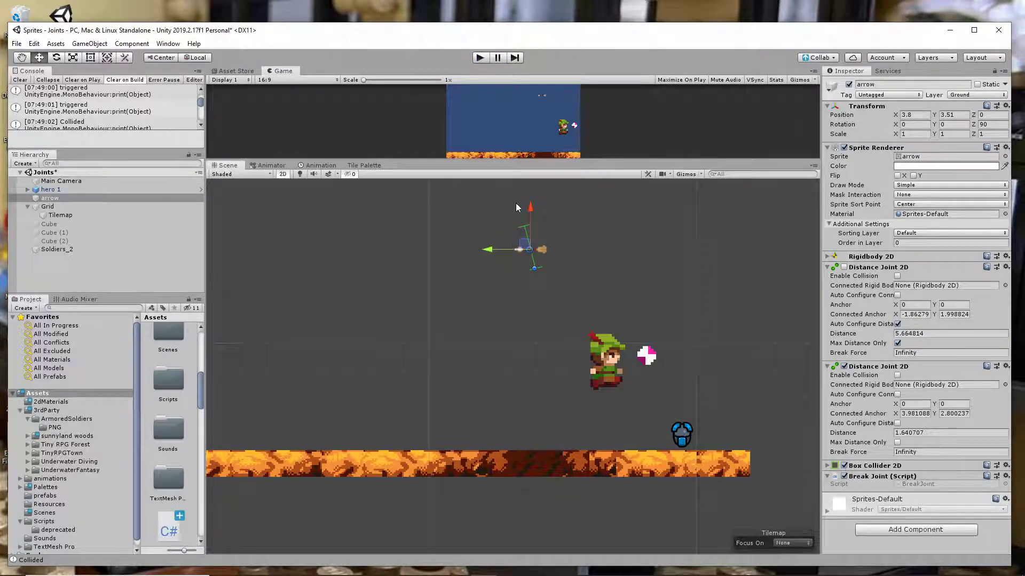
# - Reposition the arrow beside its connected anchor at about X 2.23, Y 2.42
pyautogui.moveTo(526, 206); pyautogui.dragTo(513, 265)
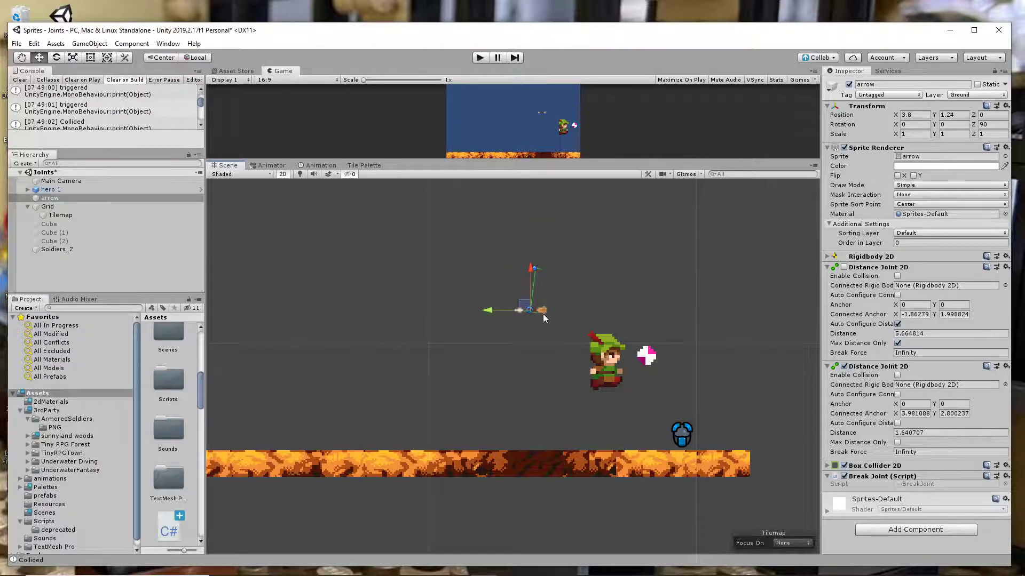
pyautogui.moveTo(486, 311); pyautogui.dragTo(463, 230)
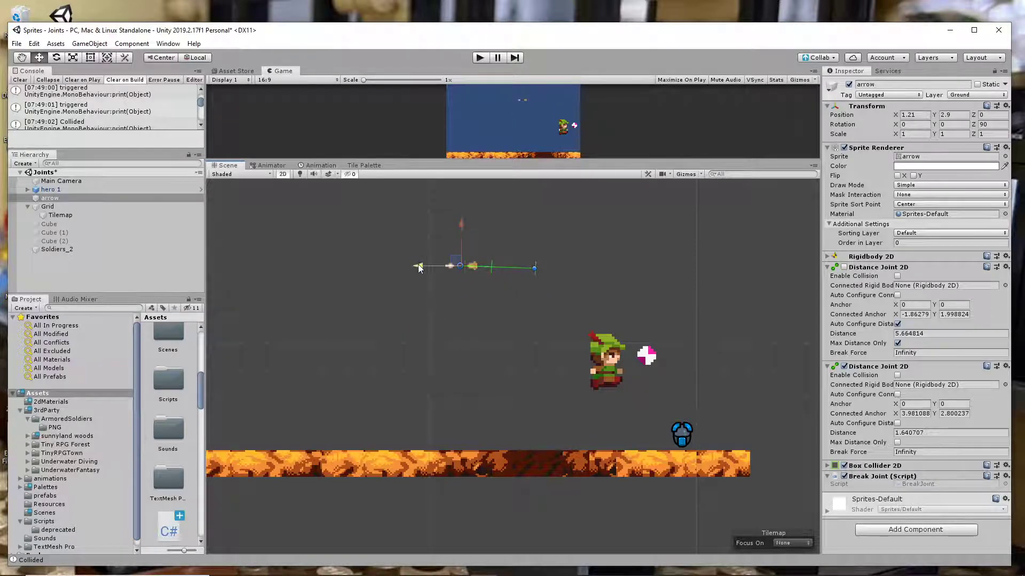
pyautogui.moveTo(419, 267); pyautogui.dragTo(446, 271)
pyautogui.moveTo(488, 225); pyautogui.dragTo(484, 238)
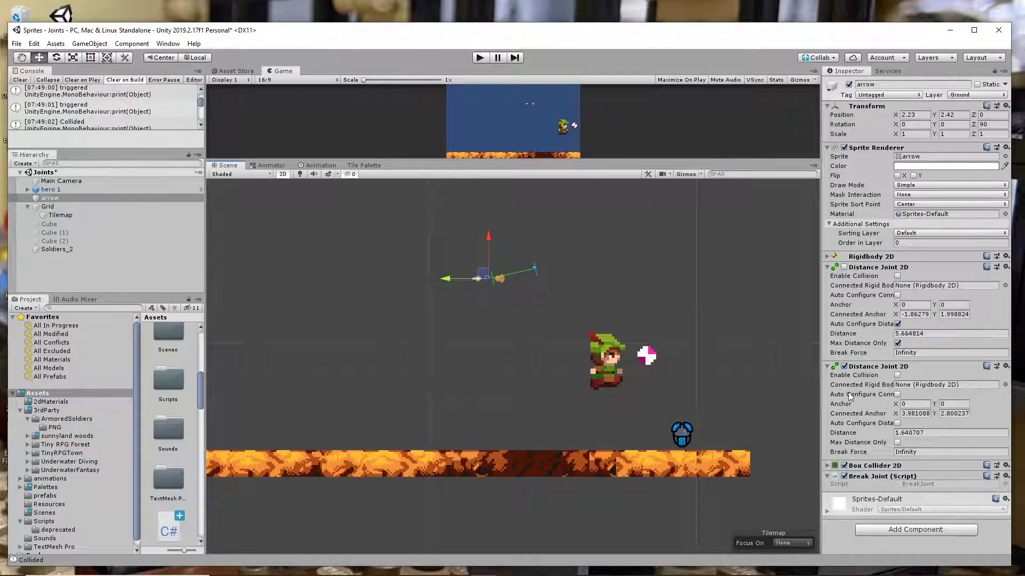
# - Try the second Distance Joint 2D's anchor at X -1.71, adjusting it to about X 0.06 during play, ending with the game stopped
pyautogui.moveTo(895, 404); pyautogui.dragTo(862, 402)
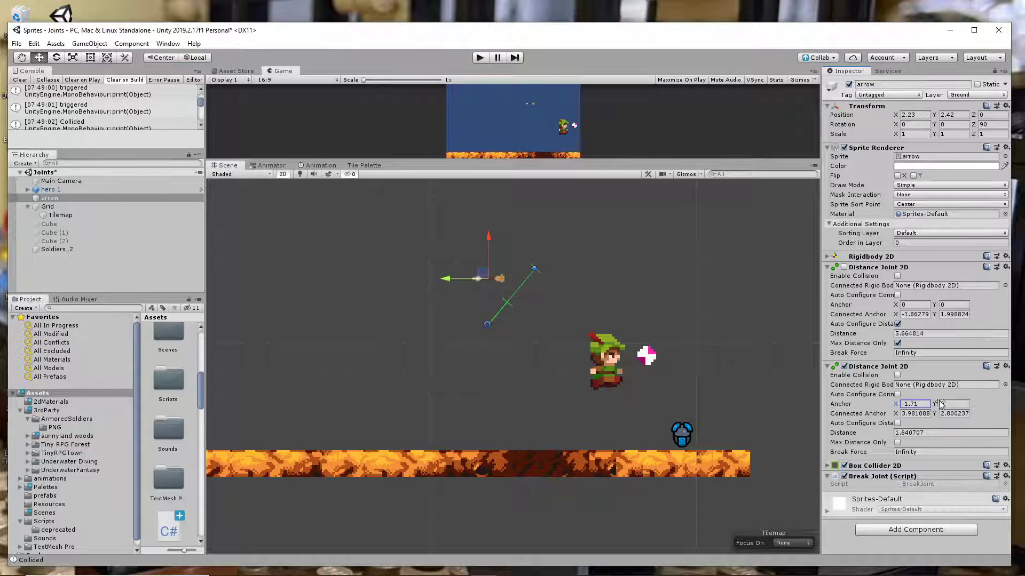
pyautogui.click(480, 58)
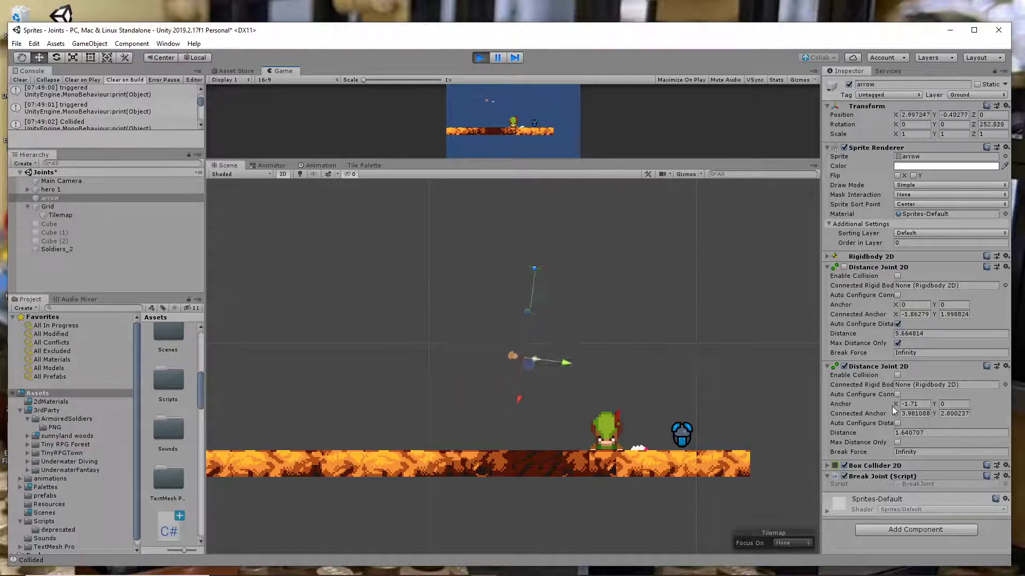
pyautogui.moveTo(896, 404); pyautogui.dragTo(925, 408)
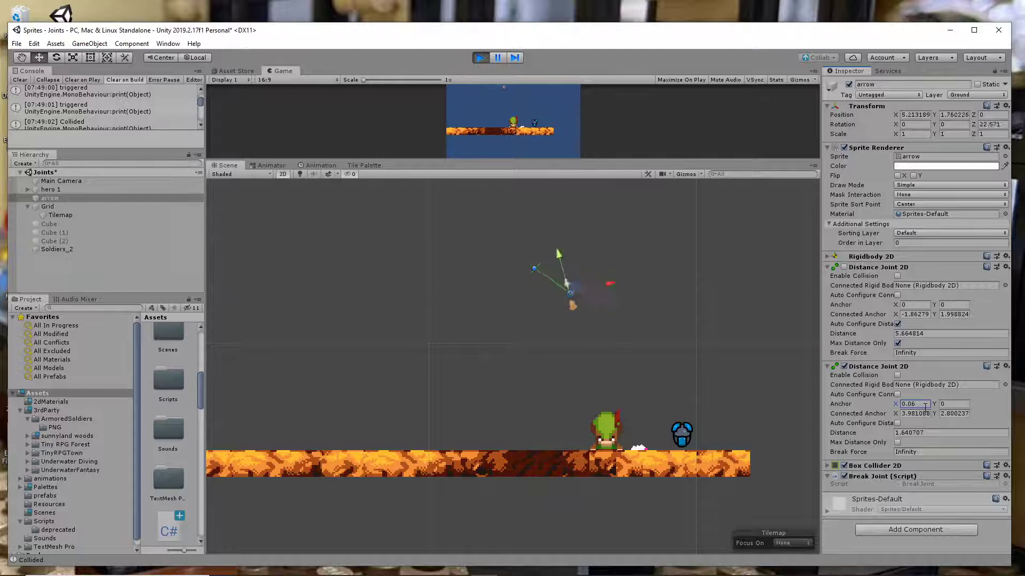
pyautogui.click(924, 407)
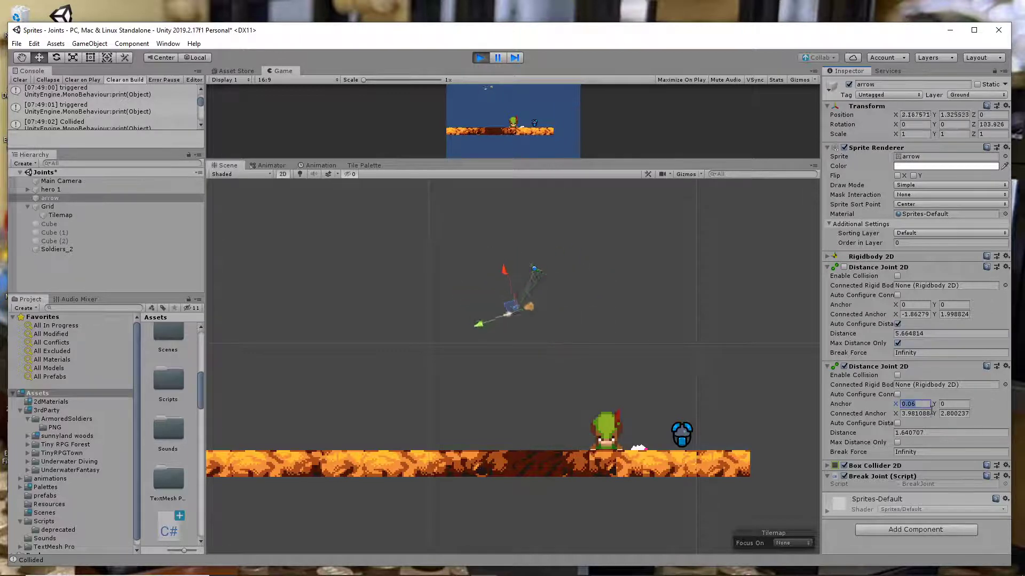
pyautogui.click(480, 59)
# - Set the second Distance Joint 2D's anchor to X 0, Y -0.6 at the arrow's tail
pyautogui.click(924, 405)
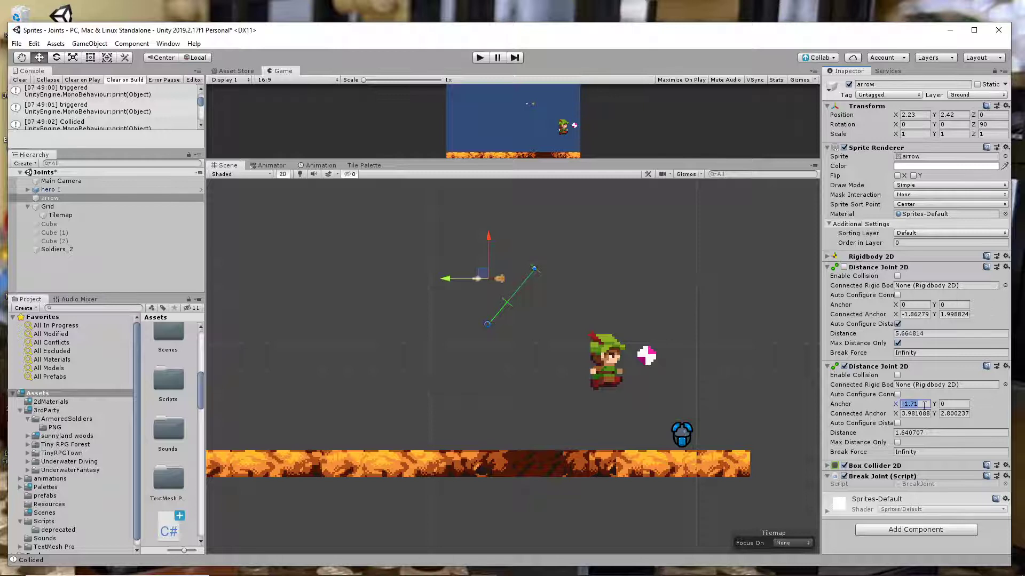
pyautogui.write('0')
pyautogui.scroll(5, 471, 268)
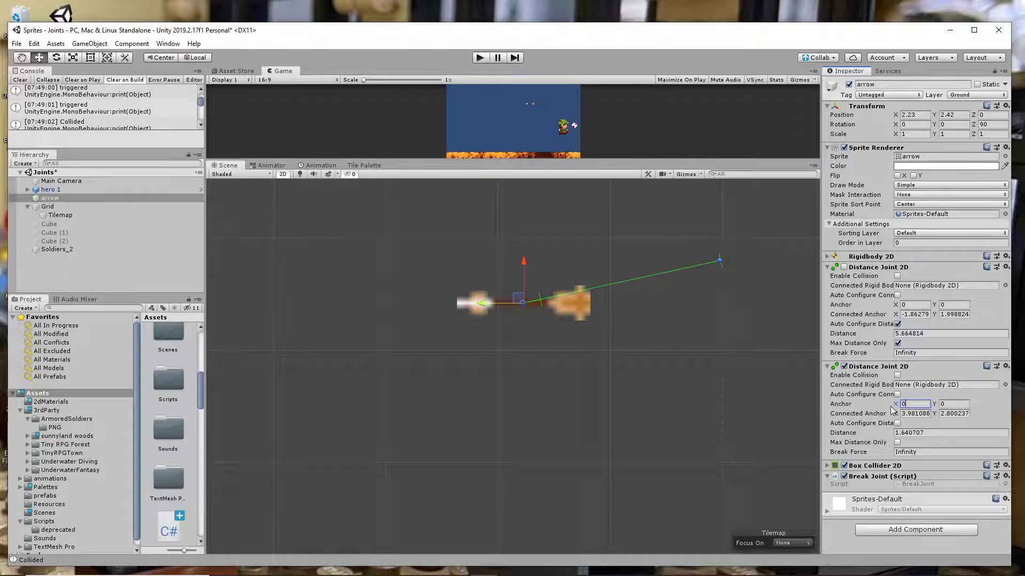
pyautogui.moveTo(894, 407); pyautogui.dragTo(921, 407)
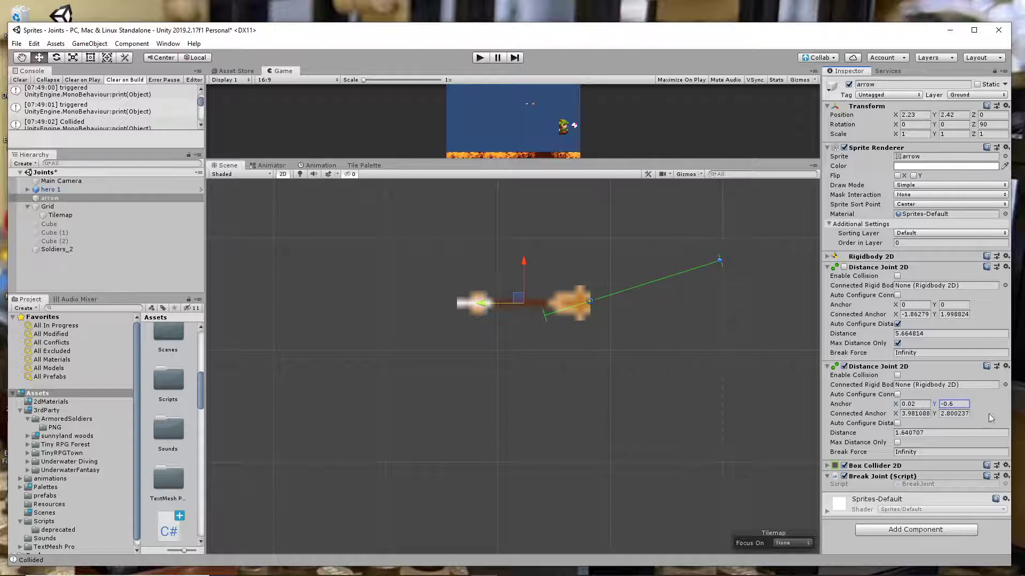
pyautogui.click(916, 406)
pyautogui.write('0')
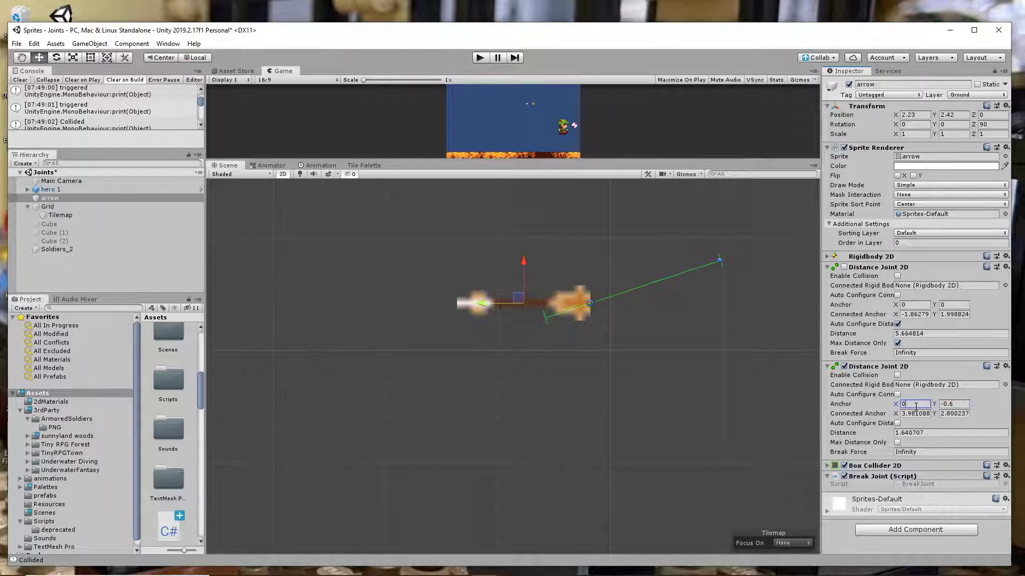
# - Play-test the arrow swinging from its tail anchor with a taller Game view, ending with the game stopped
pyautogui.click(480, 57)
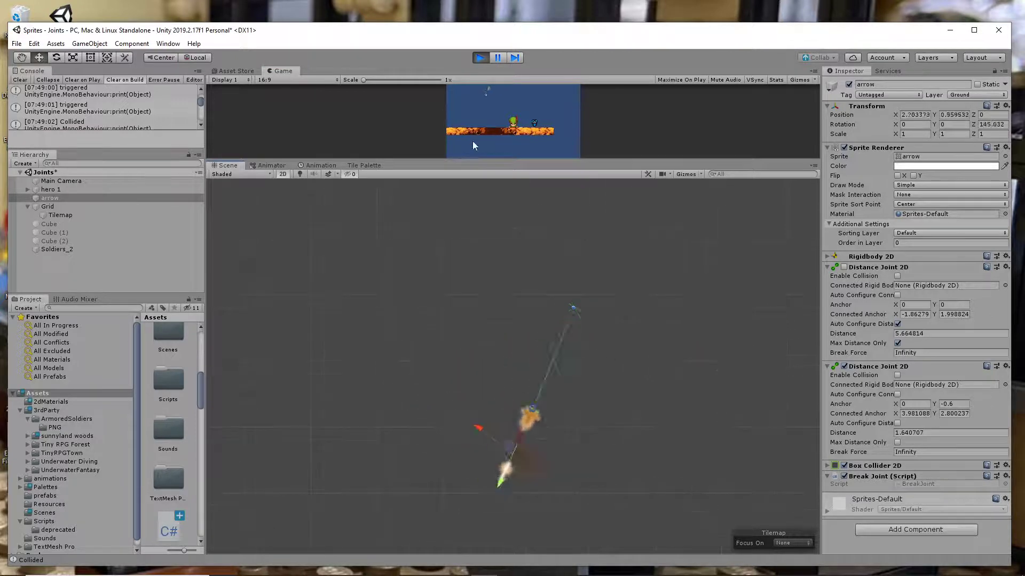
pyautogui.moveTo(522, 160); pyautogui.dragTo(522, 264)
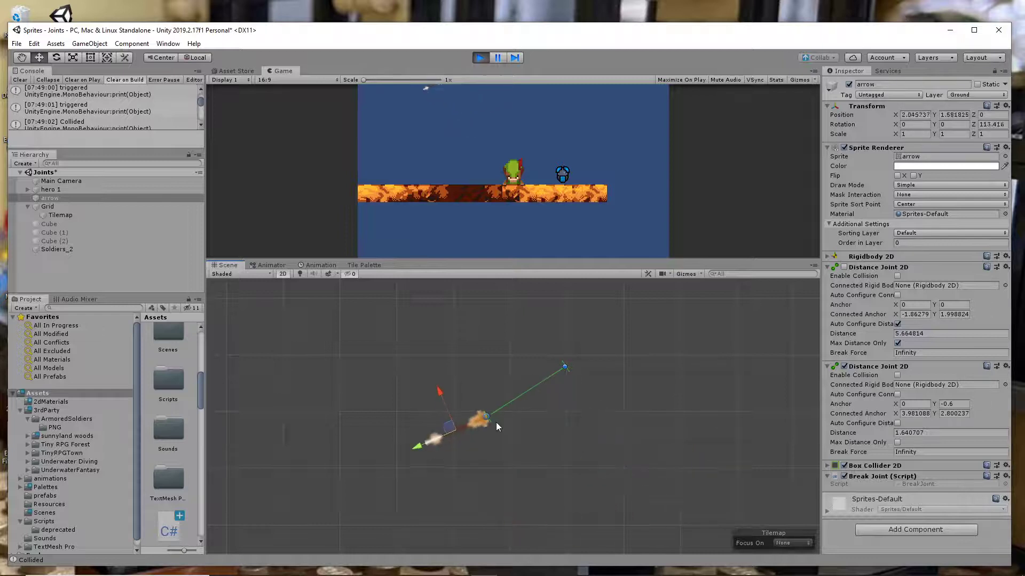
pyautogui.click(479, 57)
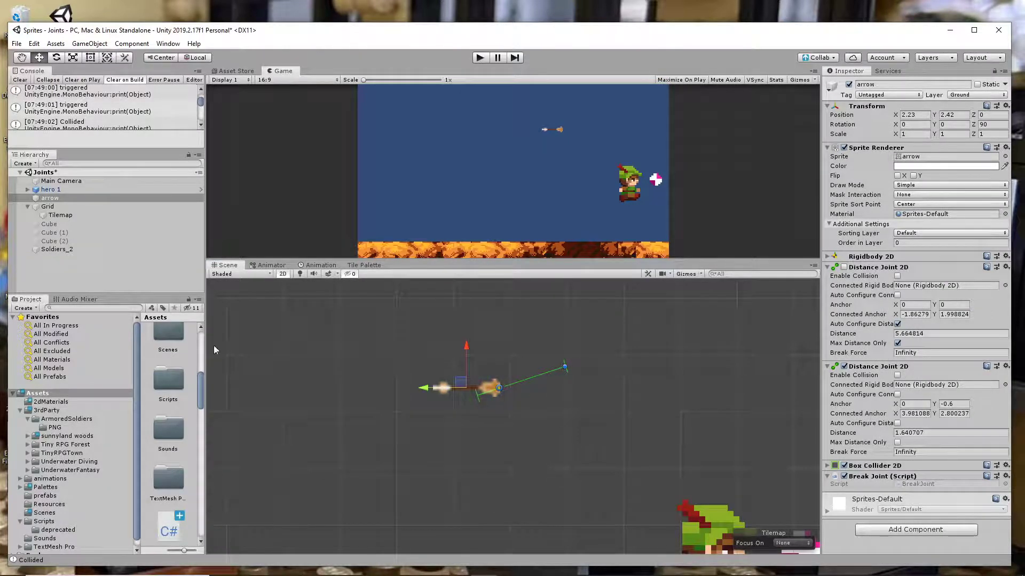
# - Move the arrow joint's connected anchor to about X 6.27, Y 3.72 and play-test the swing, ending with the game stopped
pyautogui.click(50, 199)
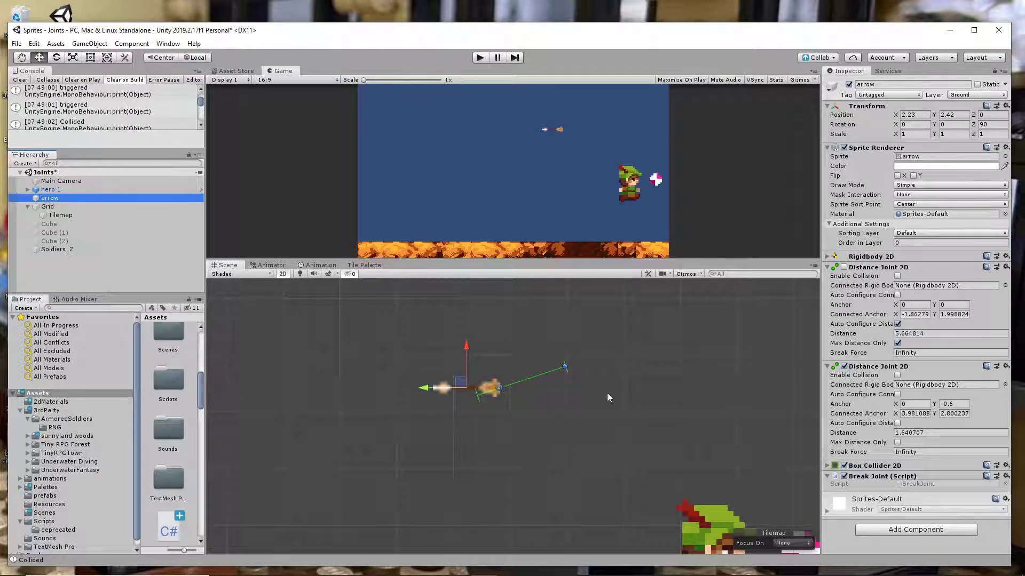
pyautogui.moveTo(583, 262); pyautogui.dragTo(585, 323)
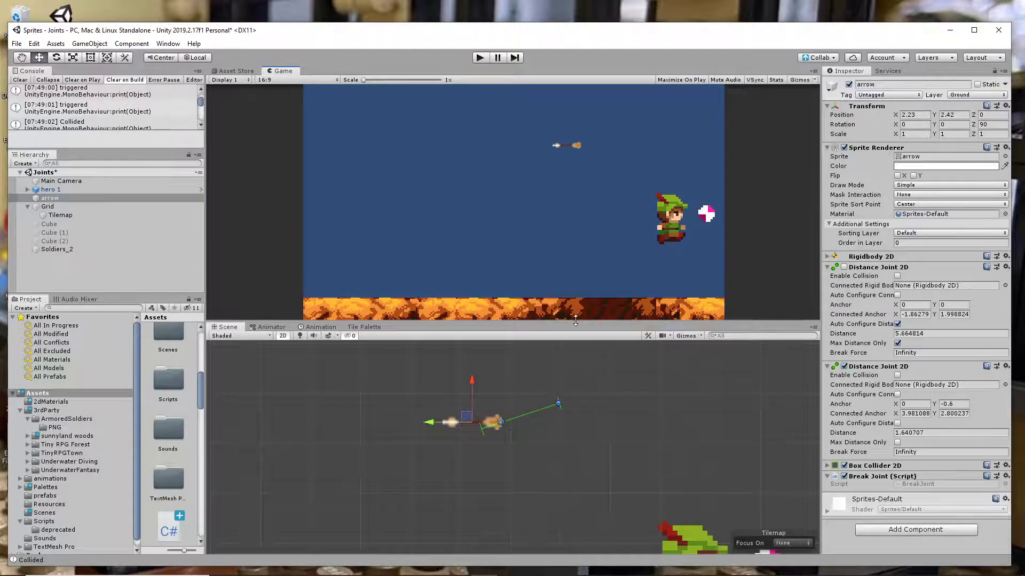
pyautogui.moveTo(575, 322); pyautogui.dragTo(575, 246)
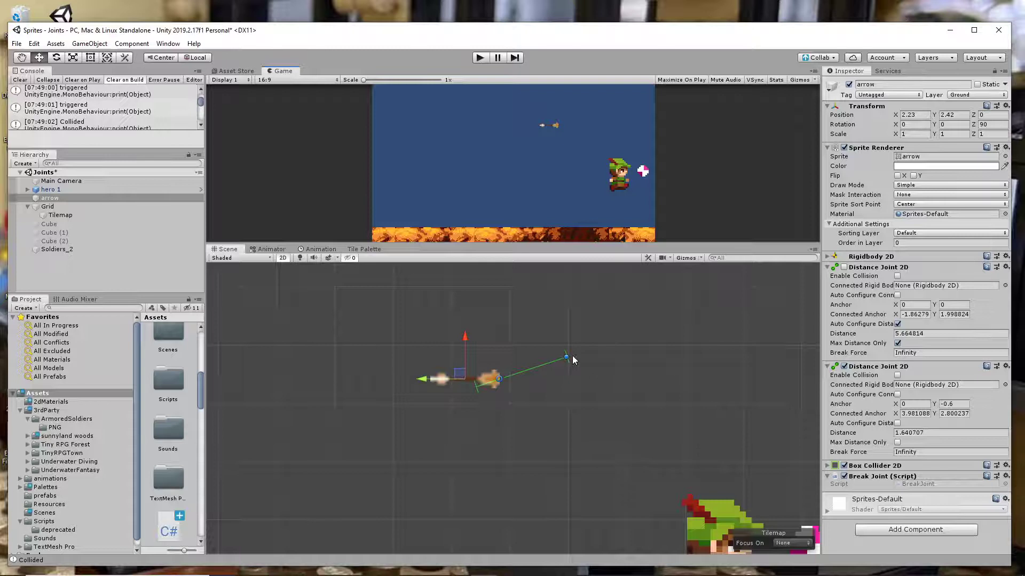
pyautogui.moveTo(565, 357); pyautogui.dragTo(699, 303)
pyautogui.click(479, 58)
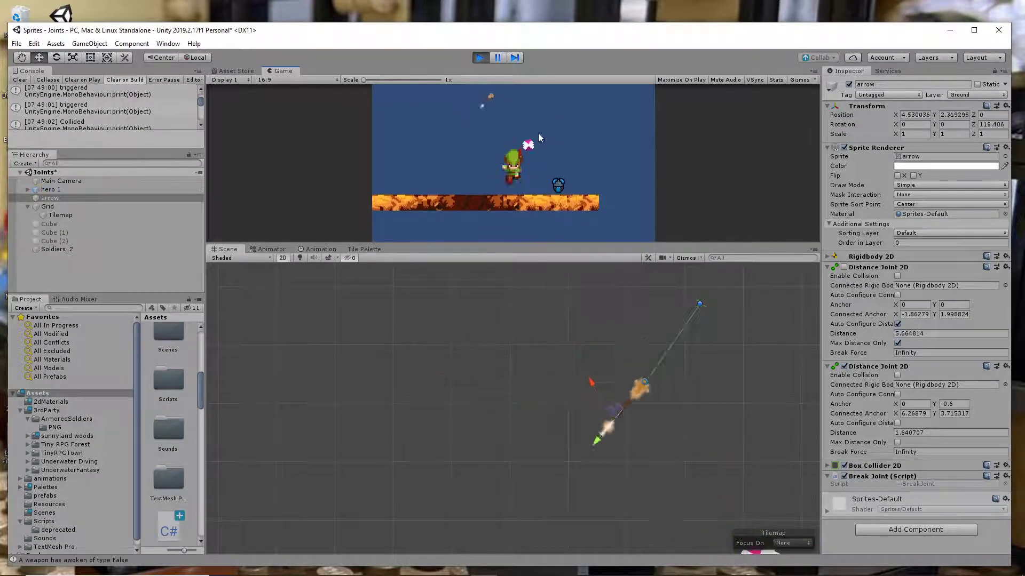
pyautogui.click(479, 58)
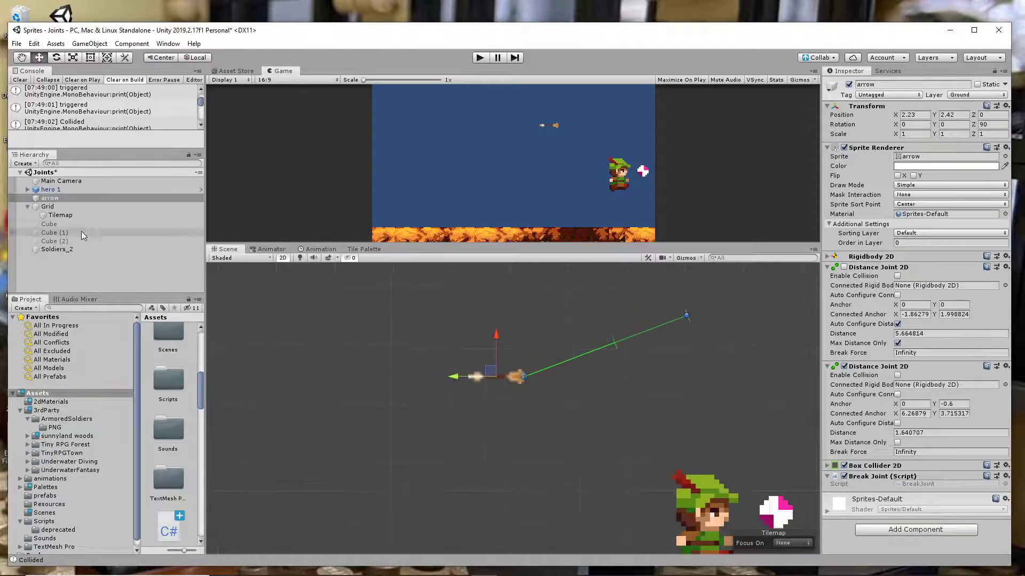
# - Reactivate Cube, Cube (1) and Cube (2) together, and reselect the arrow
pyautogui.click(65, 225)
pyautogui.keyDown('shift'); pyautogui.click(55, 241); pyautogui.keyUp('shift')
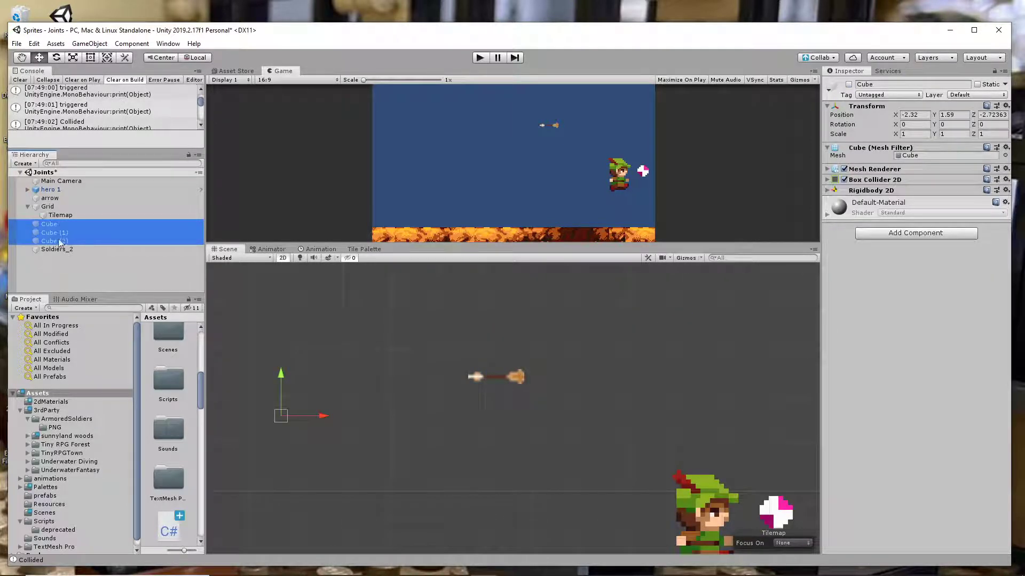
pyautogui.click(848, 85)
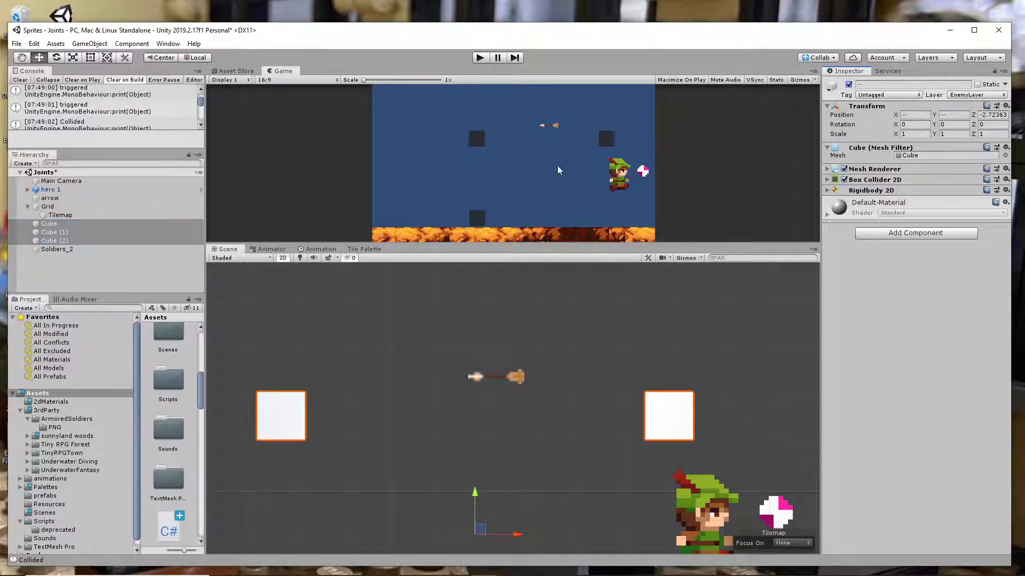
pyautogui.click(697, 346)
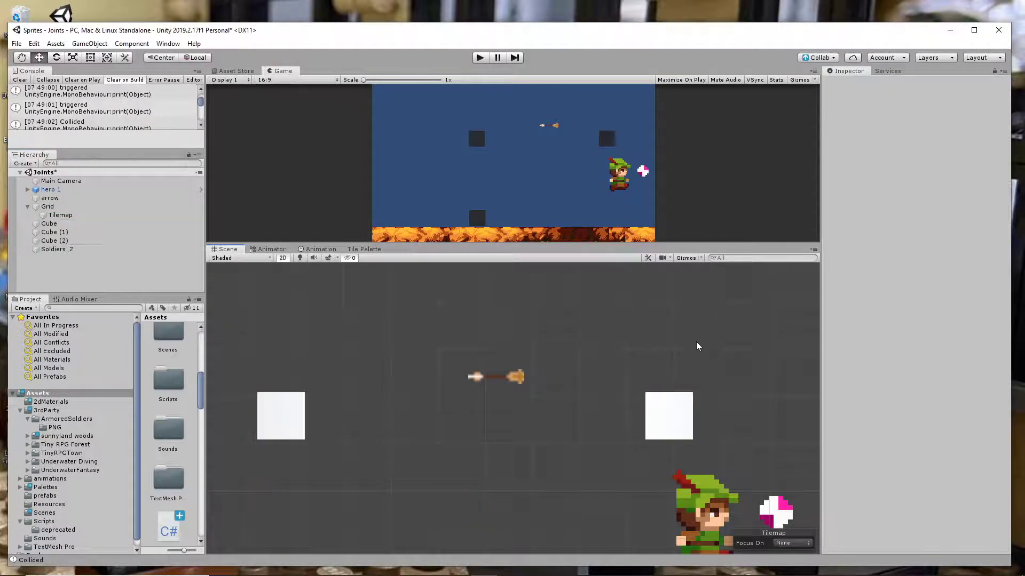
pyautogui.click(493, 378)
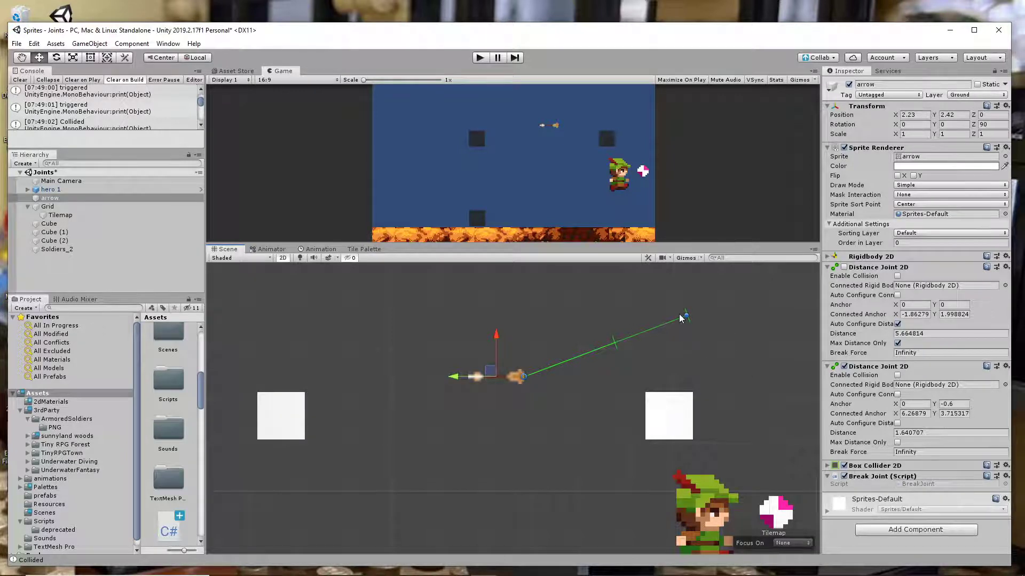
# - Move the second Distance Joint 2D's connected anchor to about X 4.76, Y 3.14 and assign Cube (1) as its connected rigid body
pyautogui.moveTo(686, 316); pyautogui.dragTo(615, 345)
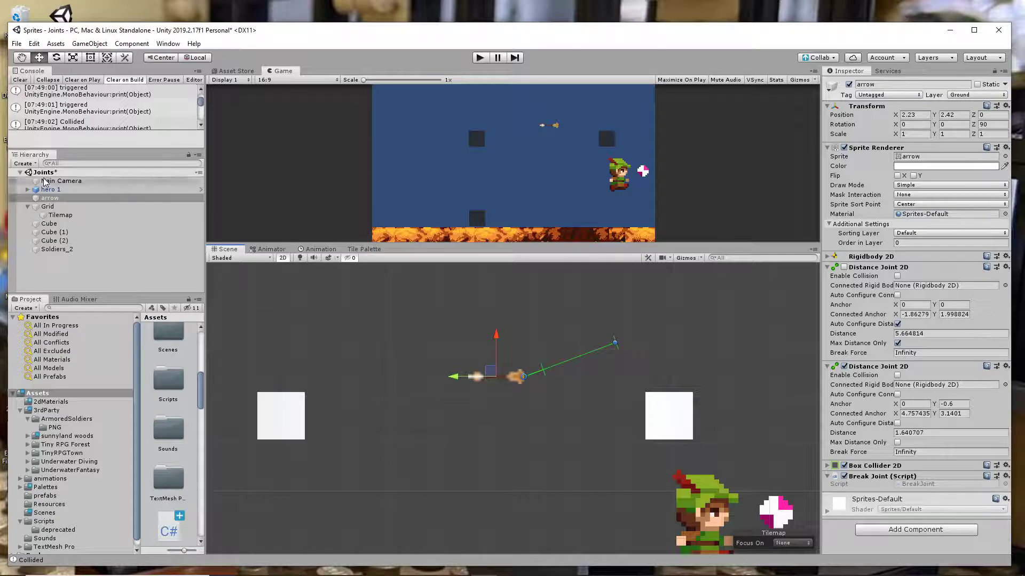
pyautogui.click(56, 233)
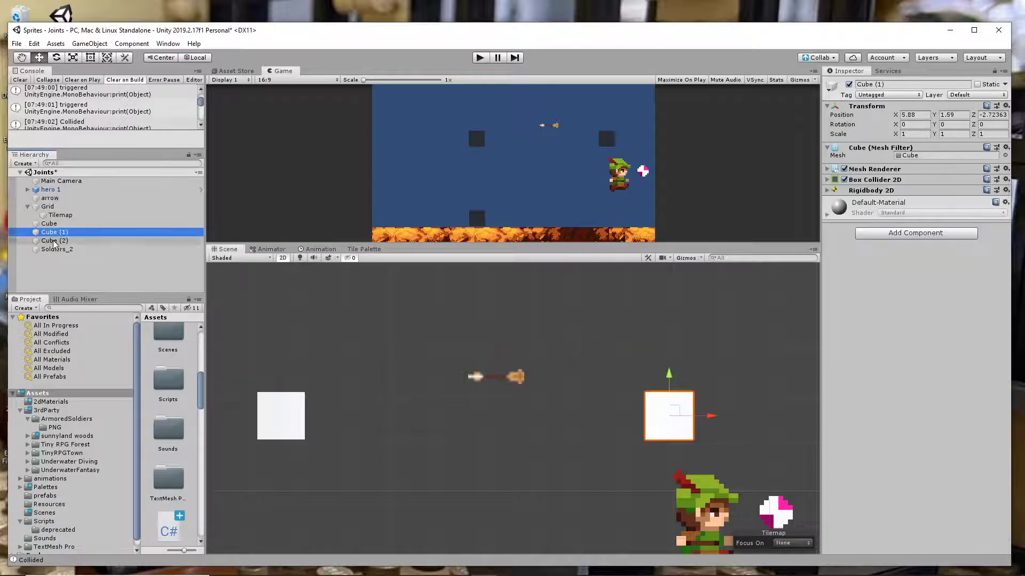
pyautogui.click(56, 200)
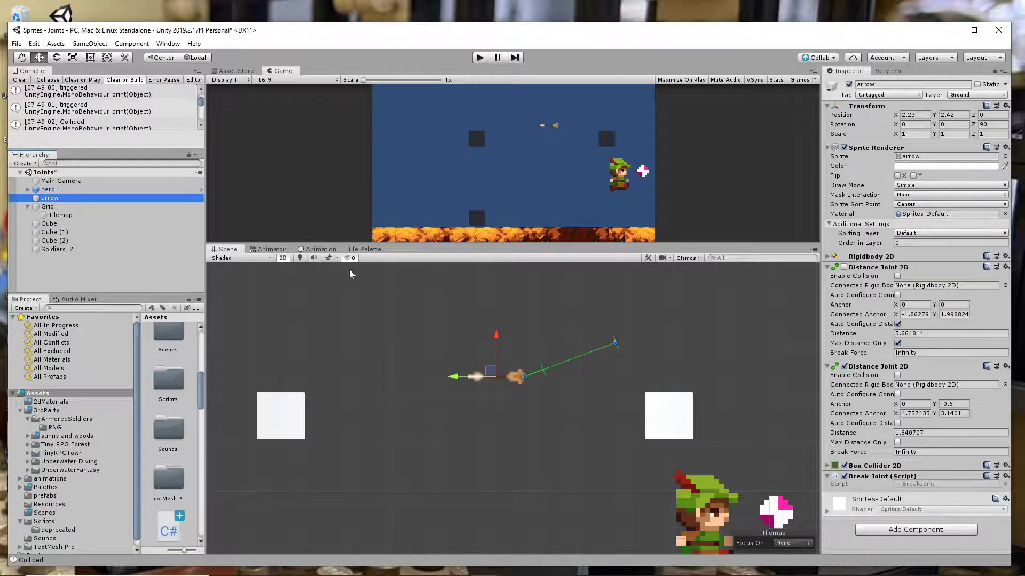
pyautogui.moveTo(55, 233); pyautogui.dragTo(958, 388)
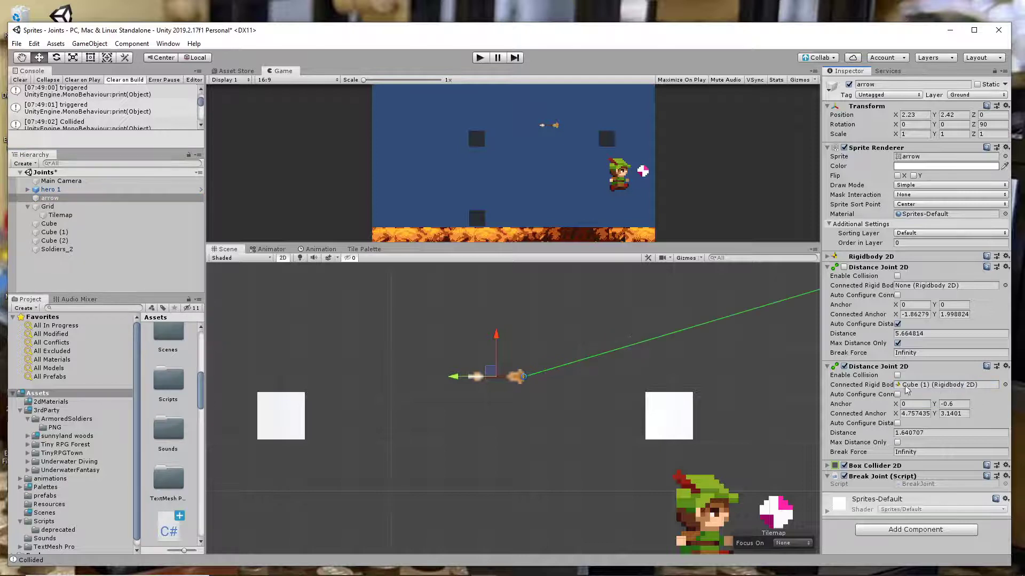
# - Move the arrow joint's connected anchor onto Cube (1)'s upper-left corner, at about X -0.46, Y 0.46
pyautogui.scroll(2, 780, 319)
pyautogui.scroll(-5, 780, 319)
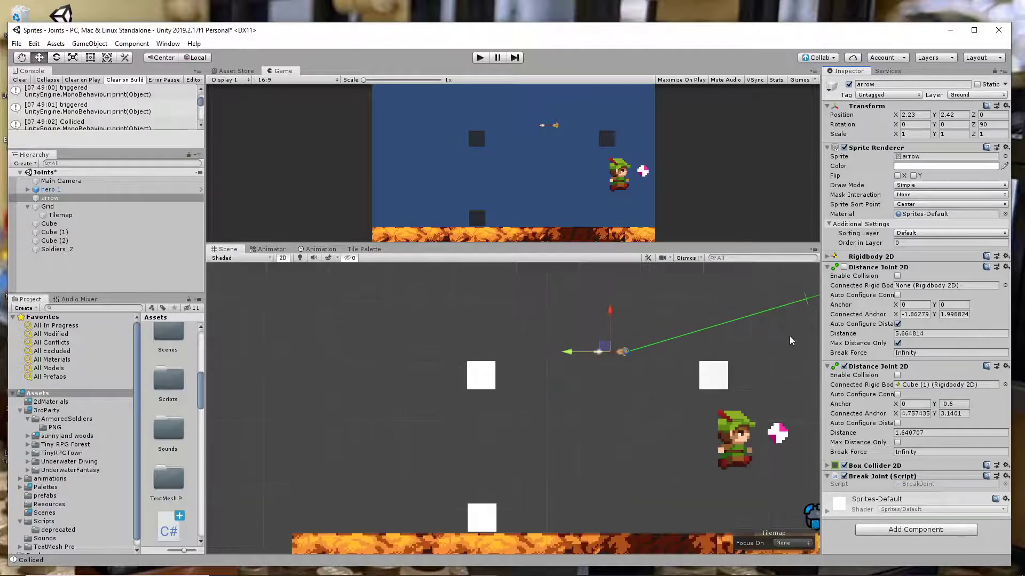
pyautogui.moveTo(782, 325); pyautogui.dragTo(573, 328, button='middle')
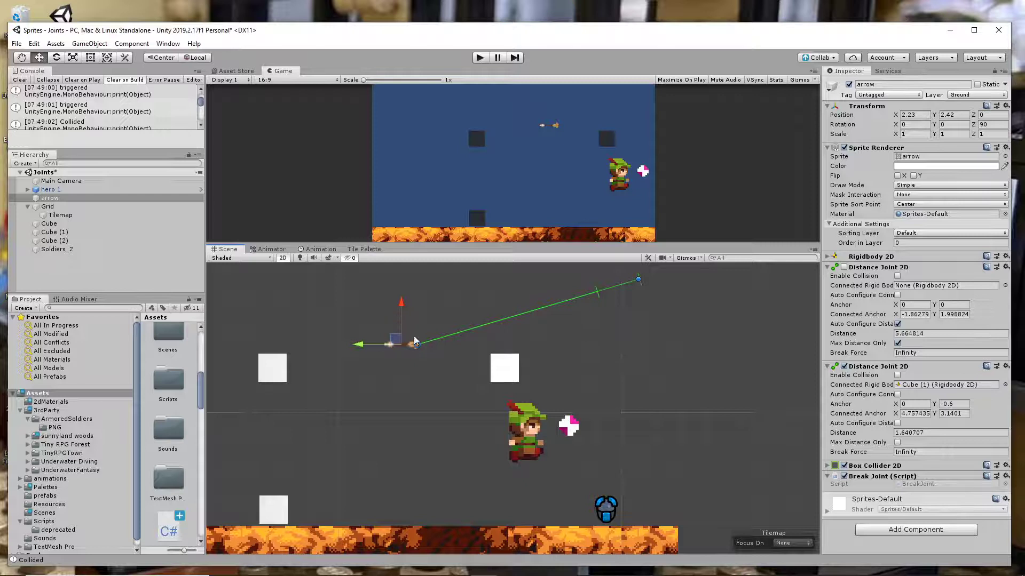
pyautogui.click(960, 385)
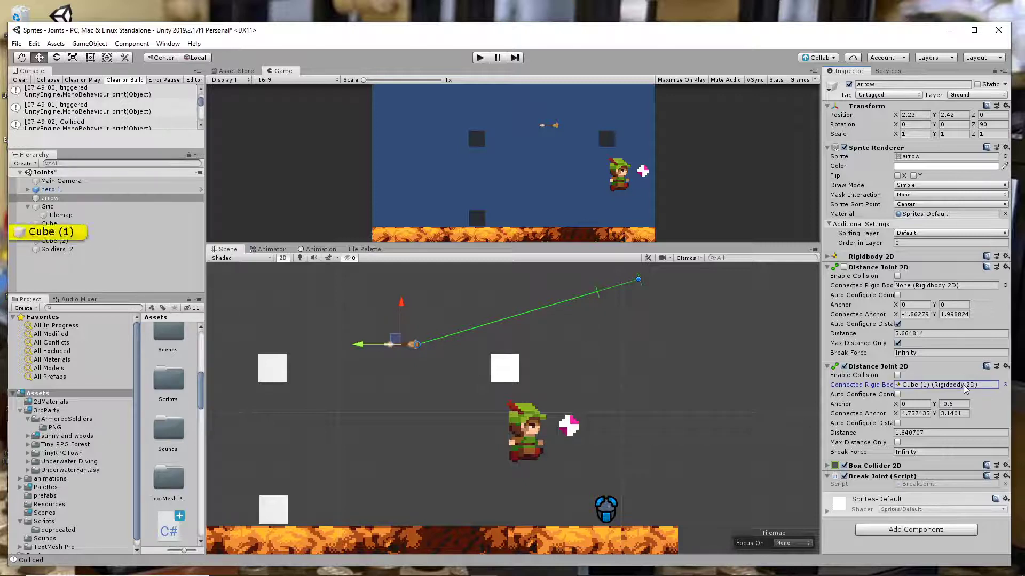
pyautogui.click(52, 233)
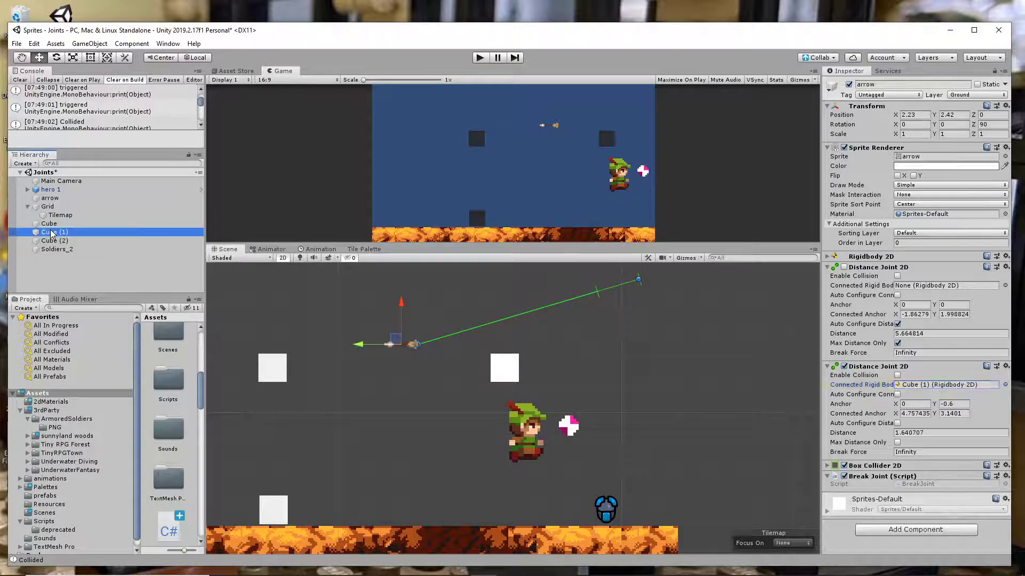
pyautogui.click(50, 198)
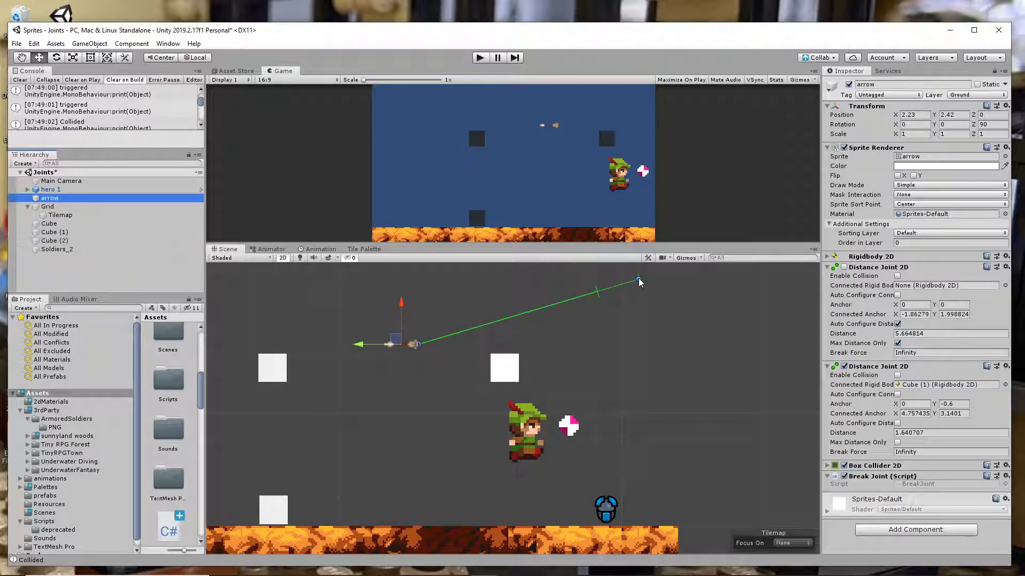
pyautogui.moveTo(639, 281); pyautogui.dragTo(492, 358)
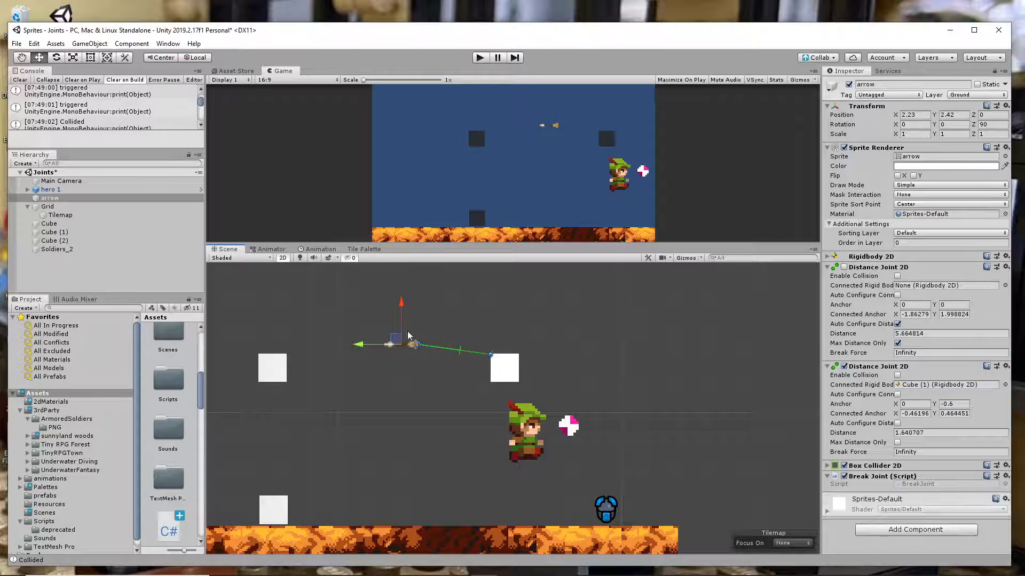
# - Play-test the arrow hanging from Cube (1), freeze and unfreeze the cube's Z rotation during play, and stop the game
pyautogui.click(480, 58)
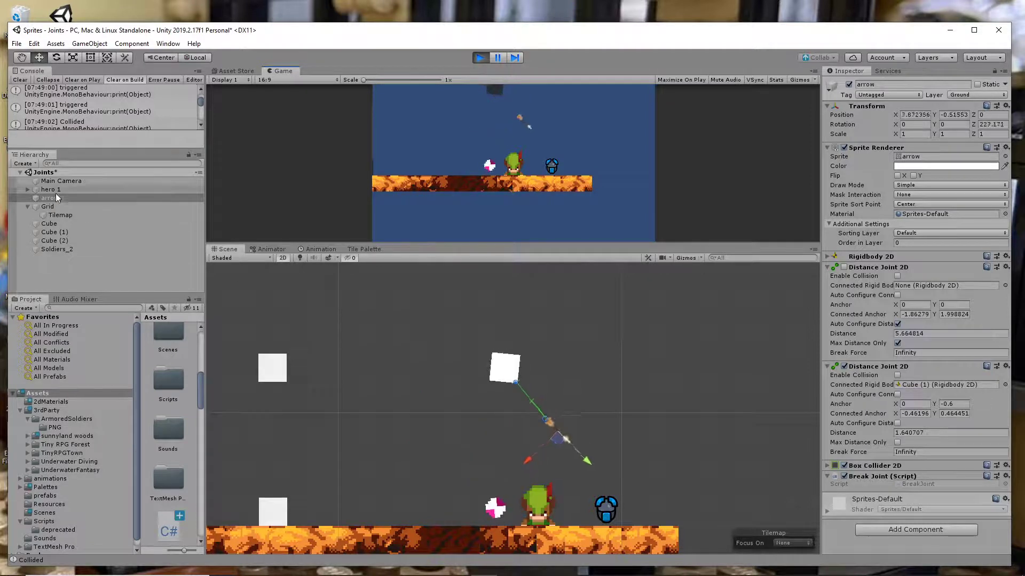
pyautogui.click(58, 232)
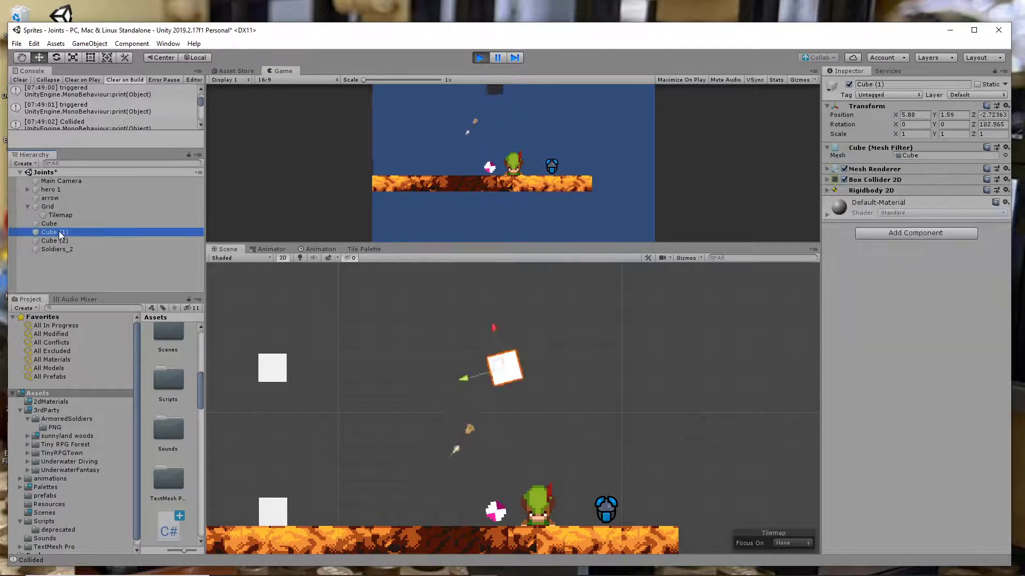
pyautogui.click(827, 190)
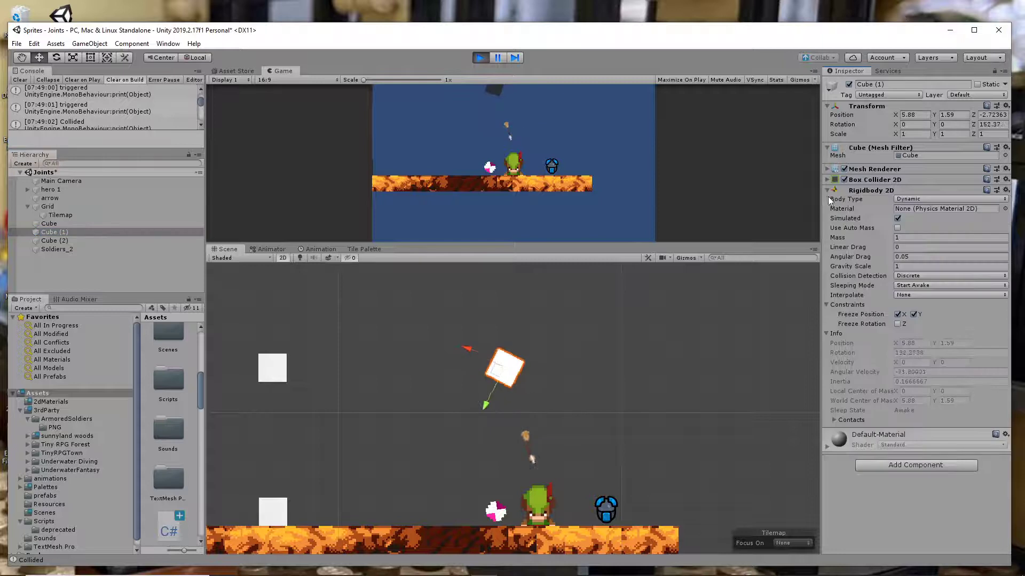
pyautogui.click(897, 323)
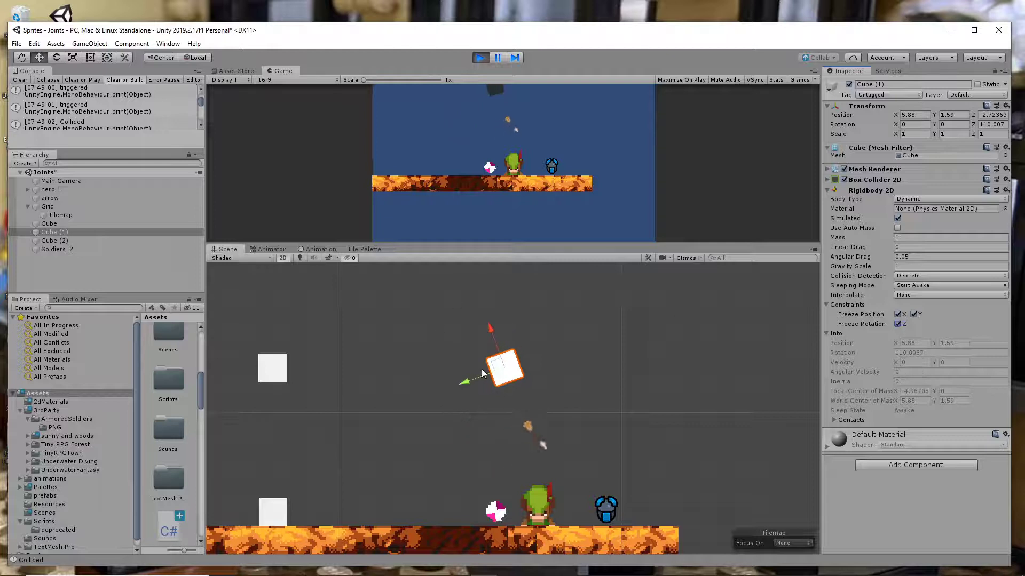
pyautogui.click(897, 323)
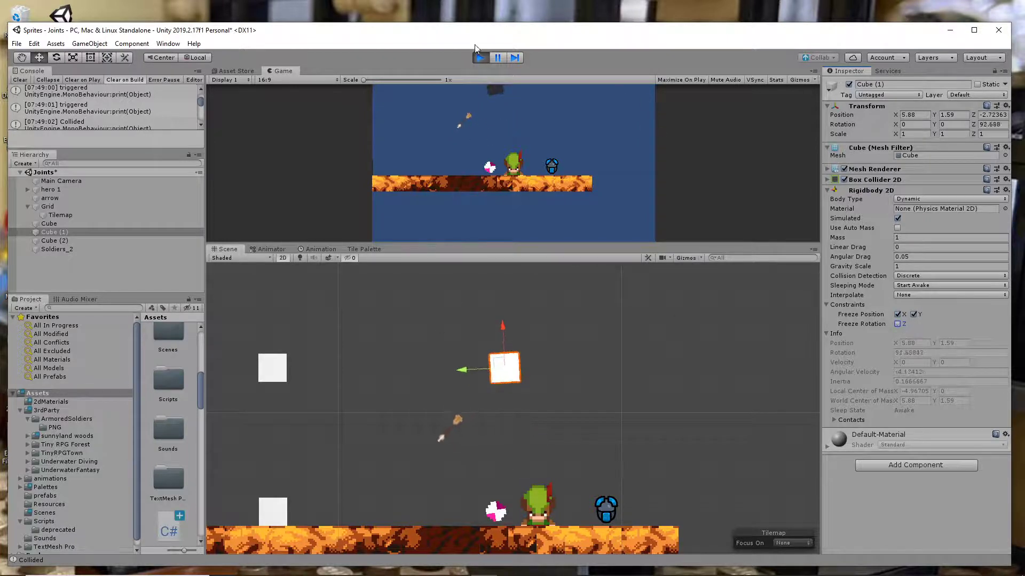
pyautogui.click(479, 57)
# - Freeze Cube (1)'s Z rotation and play-test the swing while viewing the arrow's joint, ending with the game stopped
pyautogui.click(897, 323)
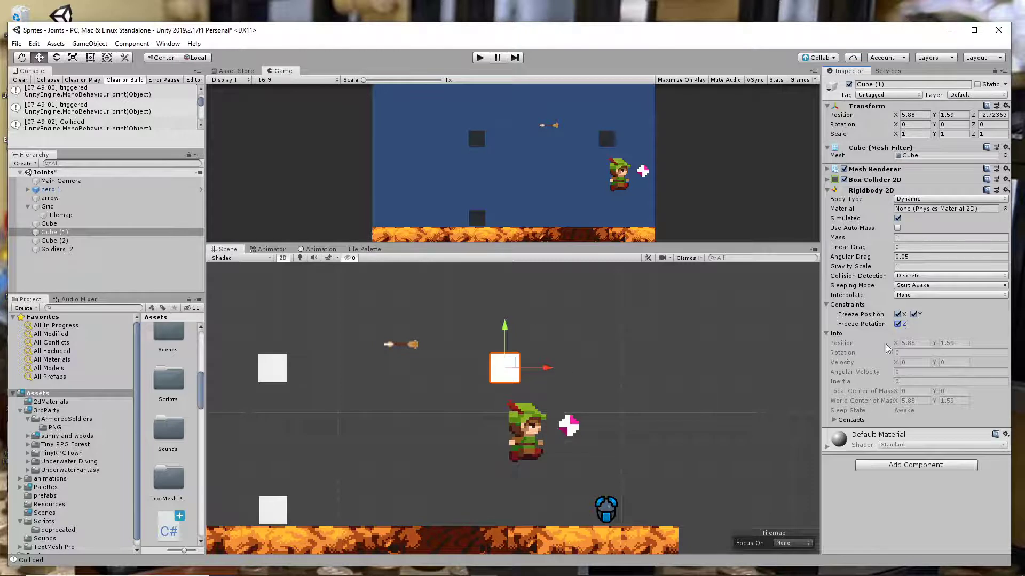
pyautogui.click(480, 58)
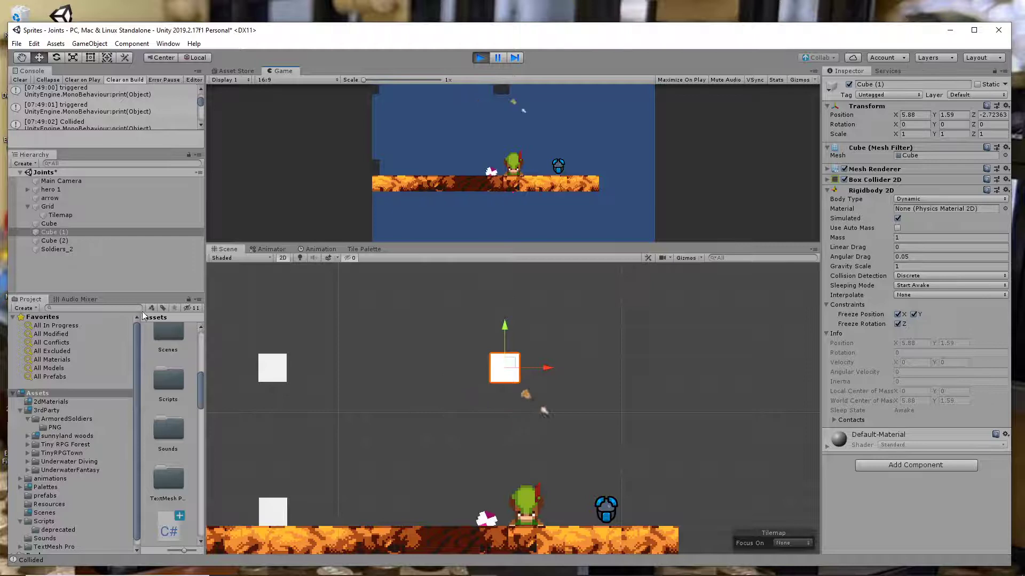
pyautogui.click(60, 198)
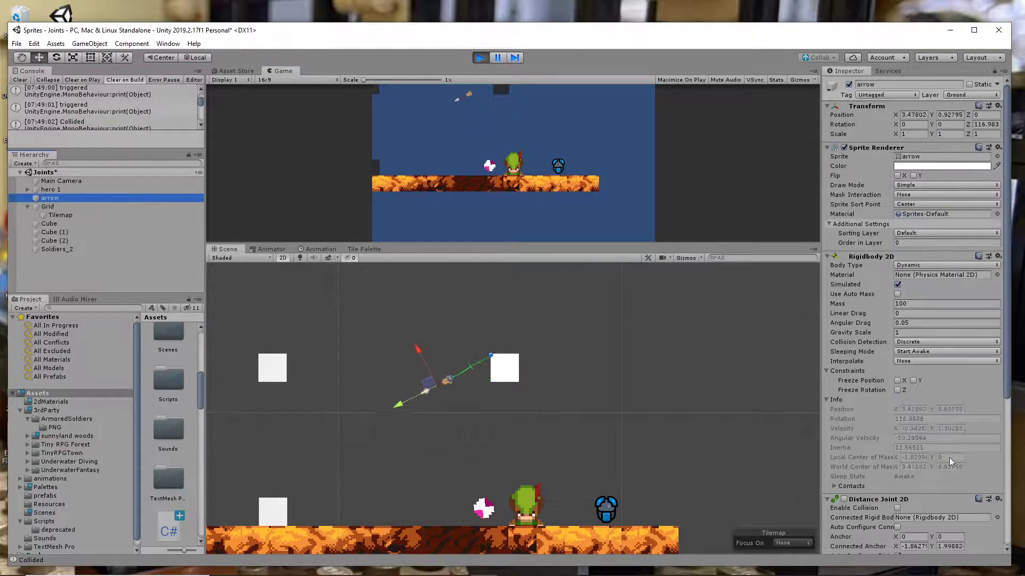
pyautogui.click(830, 256)
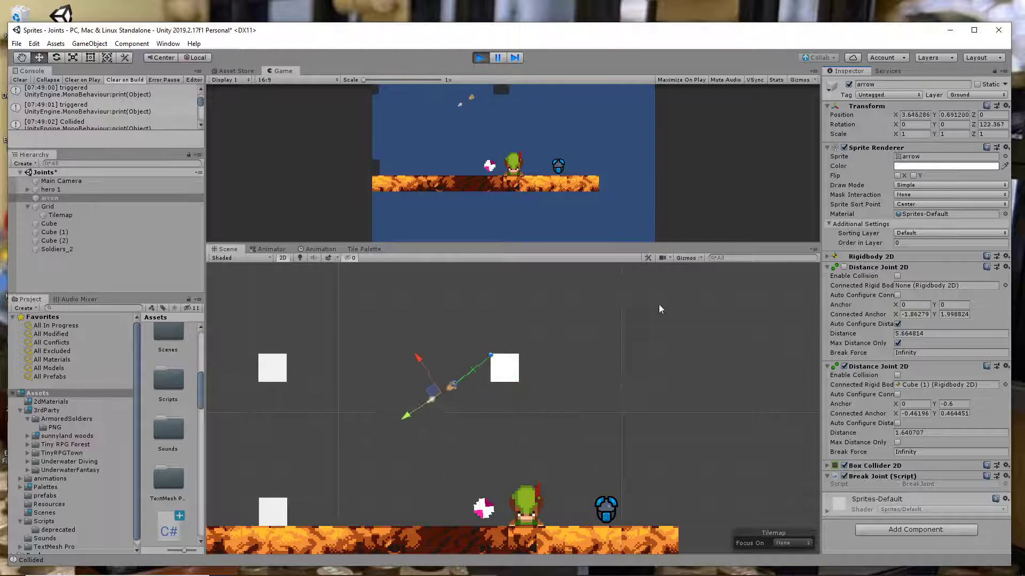
pyautogui.click(479, 57)
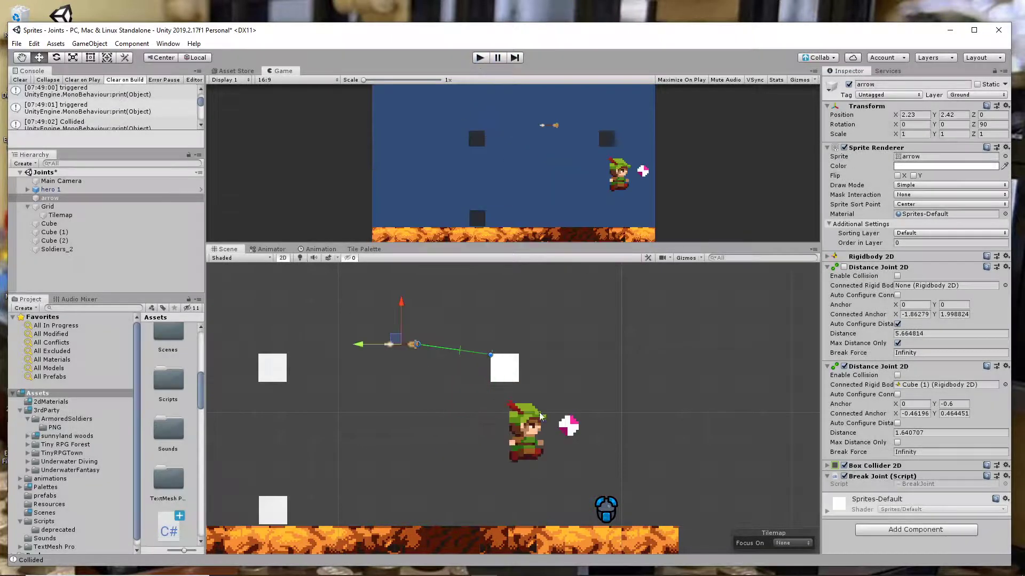
# - Check Cube (1)'s components, reselect the arrow, and play-test its motion past the cube with joint collision off, ending with the game stopped
pyautogui.click(54, 232)
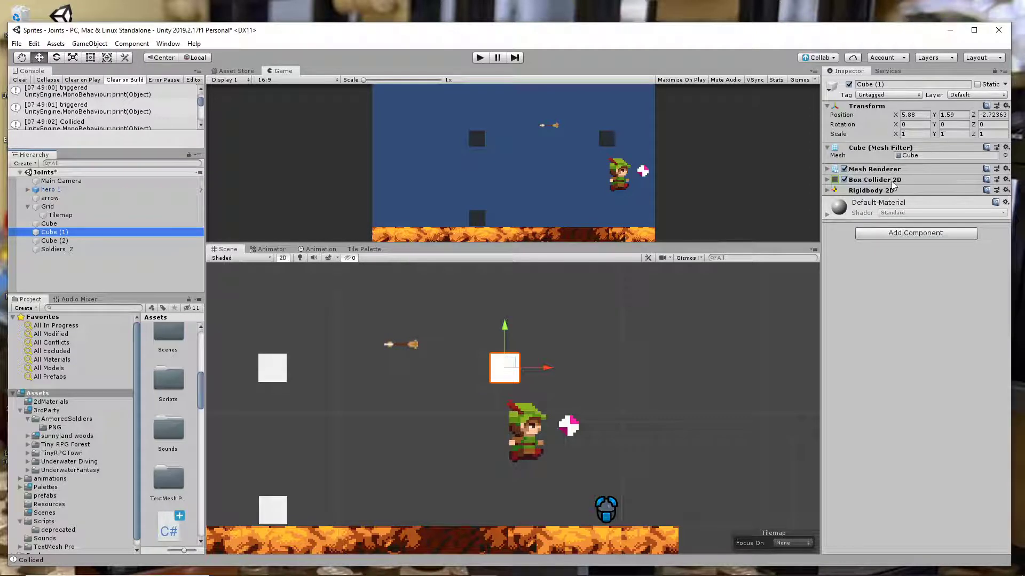
pyautogui.click(51, 199)
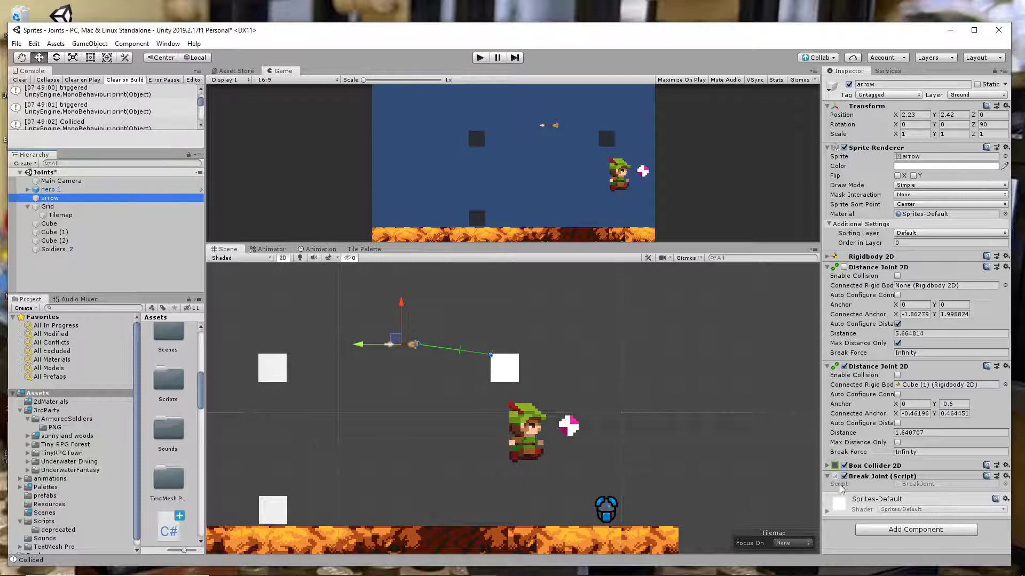
pyautogui.click(480, 57)
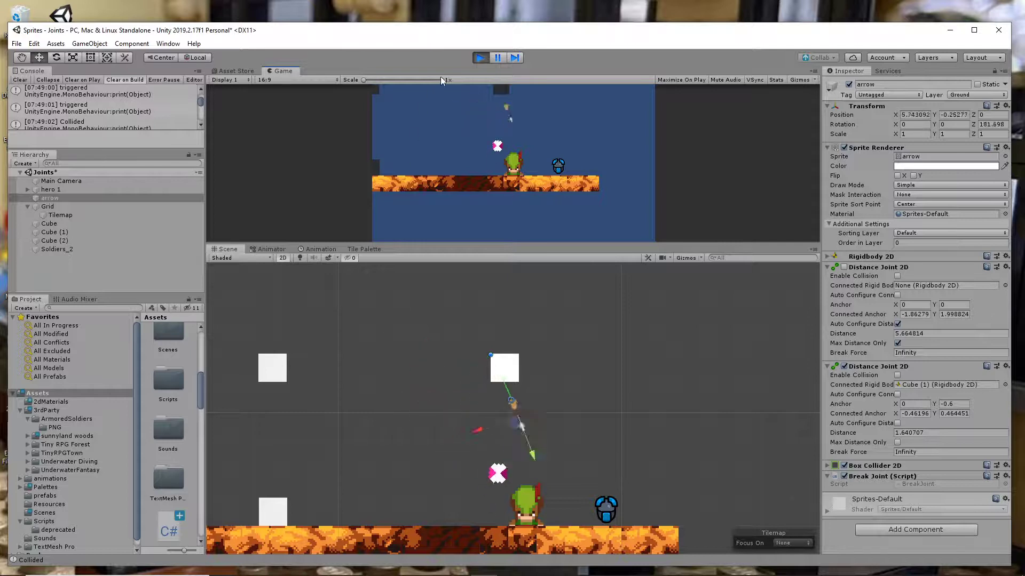
pyautogui.click(479, 59)
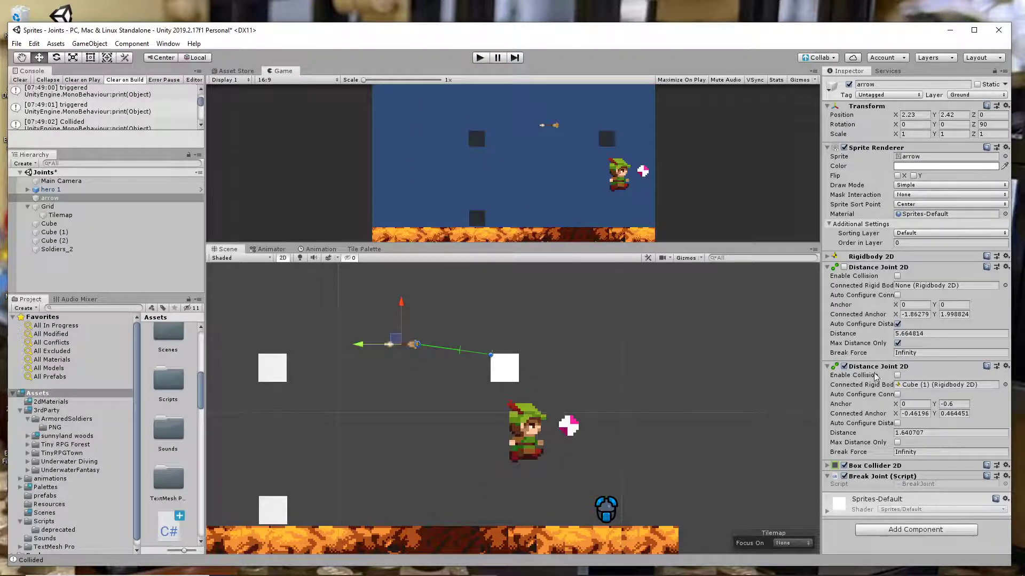
# - Turn on Enable Collision for the arrow's second Distance Joint 2D and play-test it, ending with the game stopped
pyautogui.click(897, 376)
pyautogui.click(483, 58)
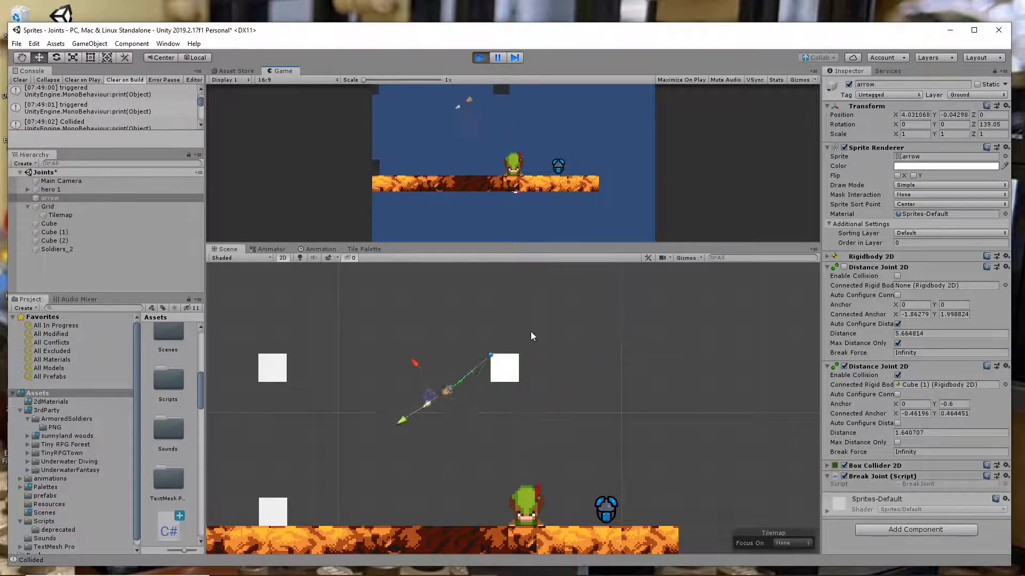
pyautogui.click(486, 57)
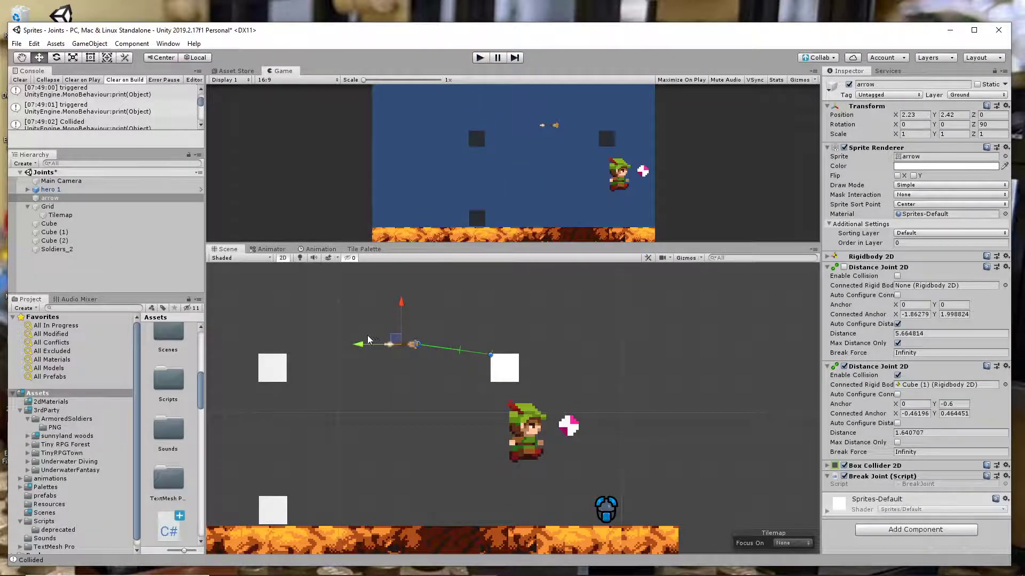
# - Move the arrow above Cube (1) to position X 5.01, Y 3.19
pyautogui.moveTo(368, 339); pyautogui.dragTo(409, 340)
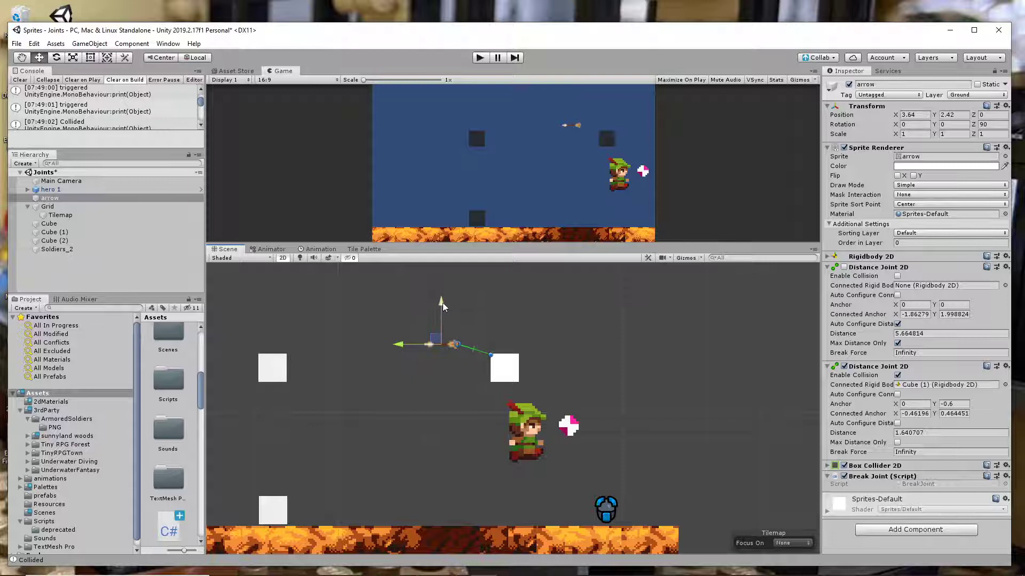
pyautogui.moveTo(443, 302); pyautogui.dragTo(443, 279)
pyautogui.moveTo(396, 322); pyautogui.dragTo(436, 322)
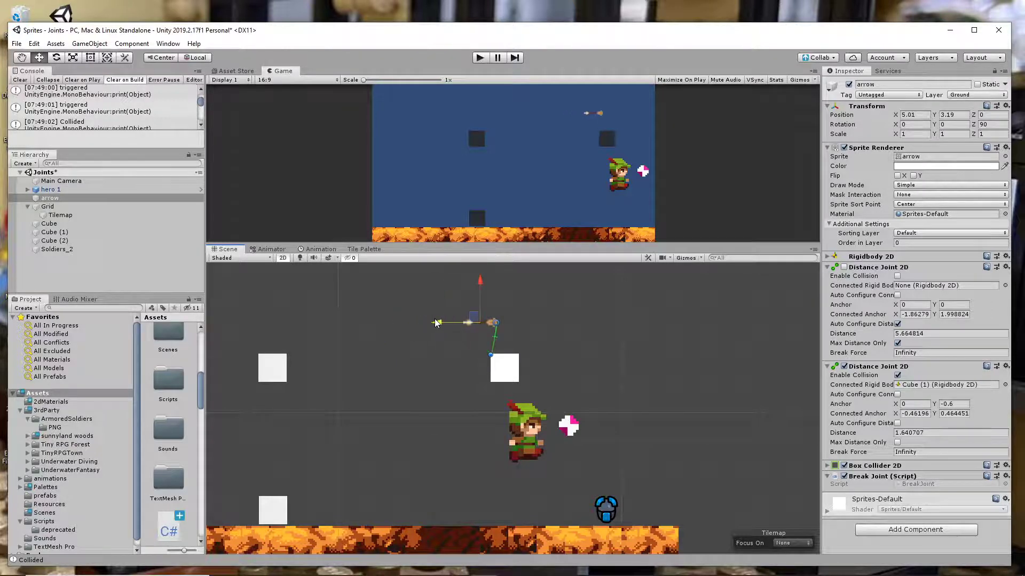
# - Play-test the arrow falling from above Cube (1) with joint collision enabled, running the scene twice
pyautogui.click(480, 57)
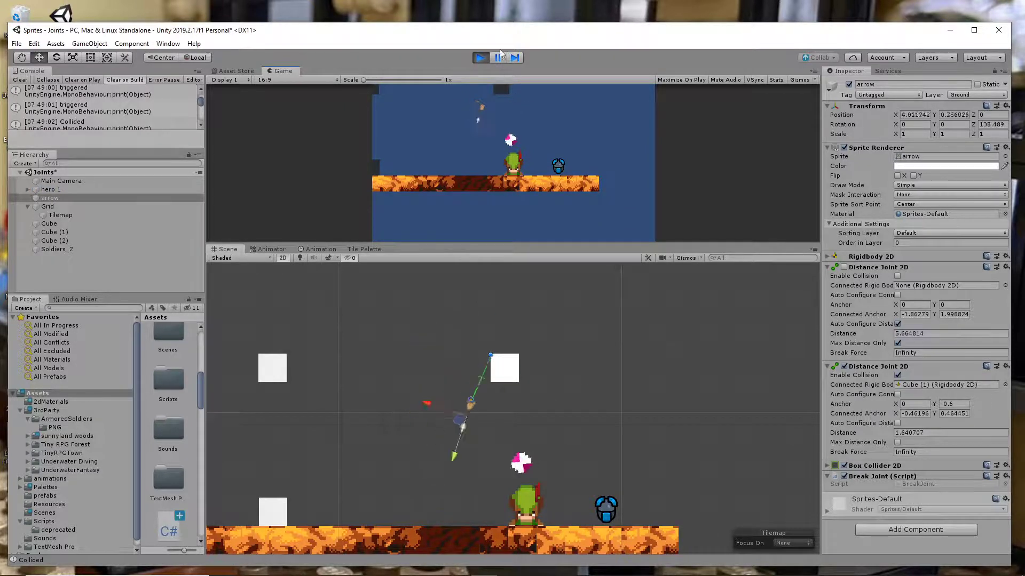
pyautogui.click(480, 57)
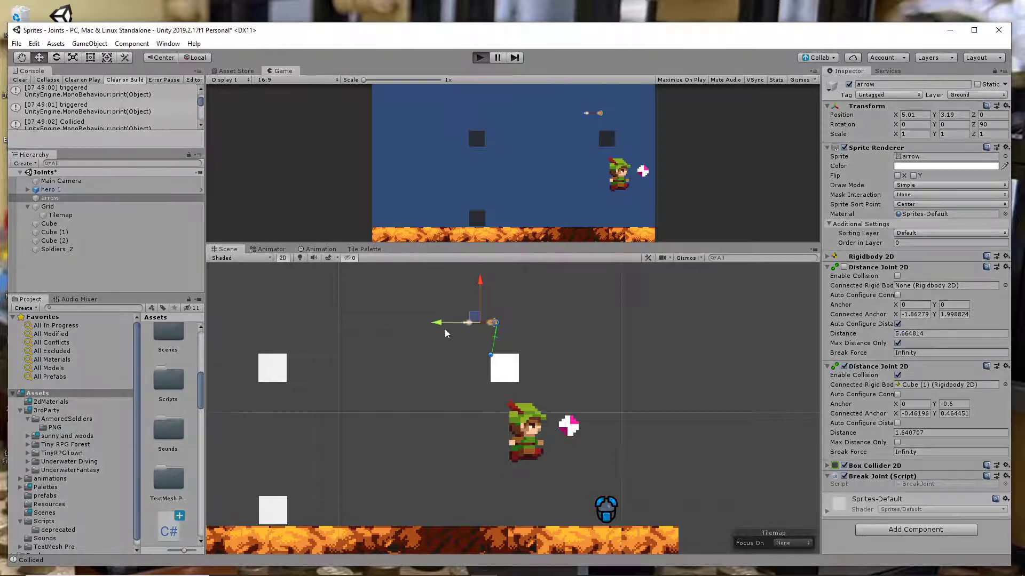
pyautogui.hotkey('ctrl', 'p')
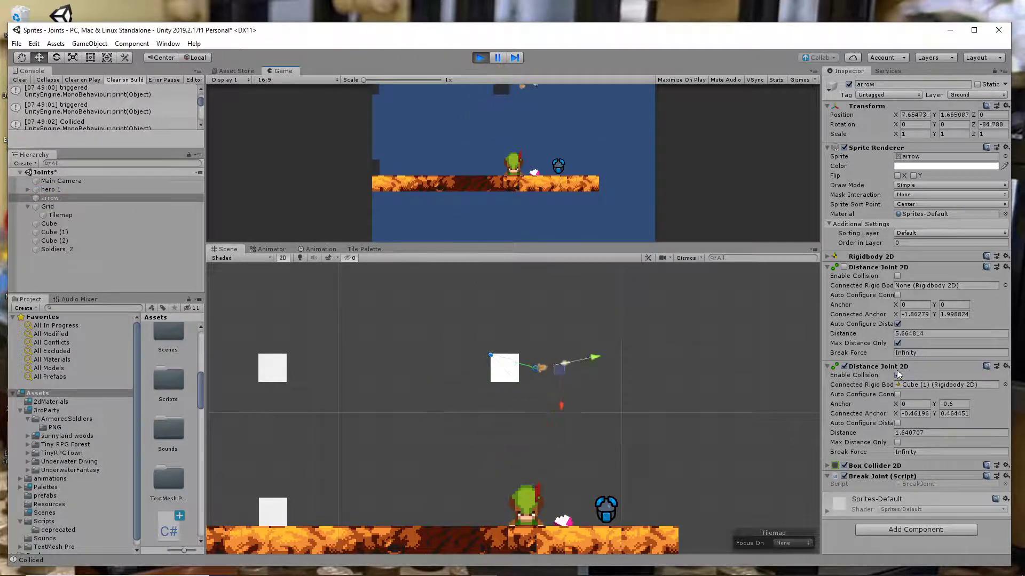
# - Stop the game, turn off Enable Collision on the second Distance Joint 2D, and play-test again while checking the arrow's Box Collider 2D
pyautogui.click(480, 58)
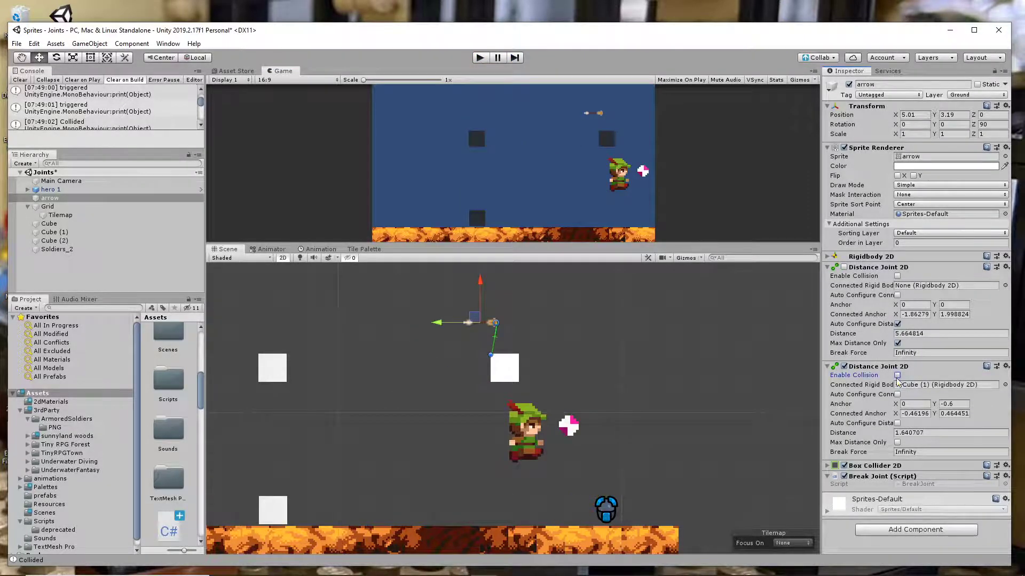
pyautogui.click(484, 58)
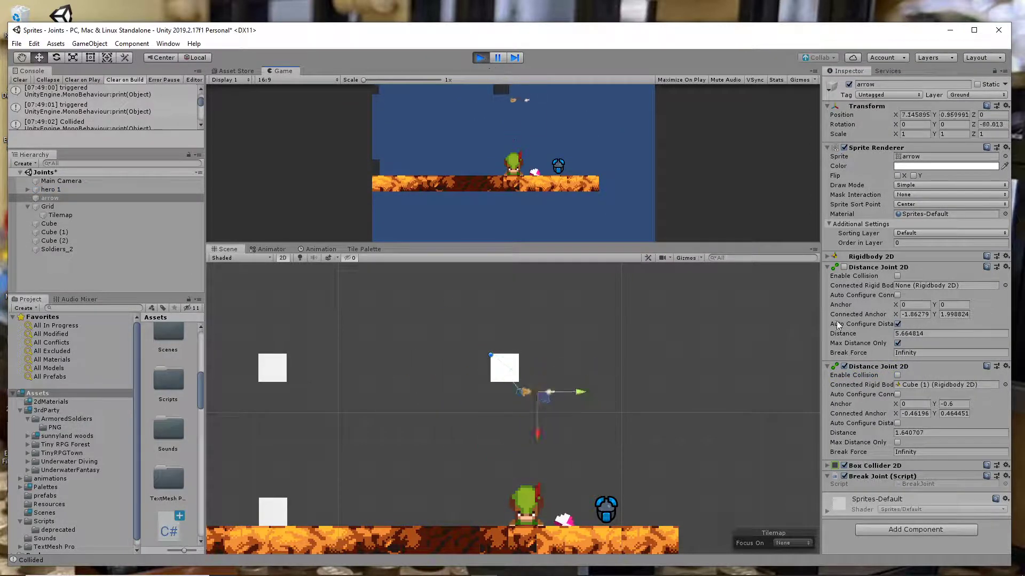
pyautogui.click(827, 466)
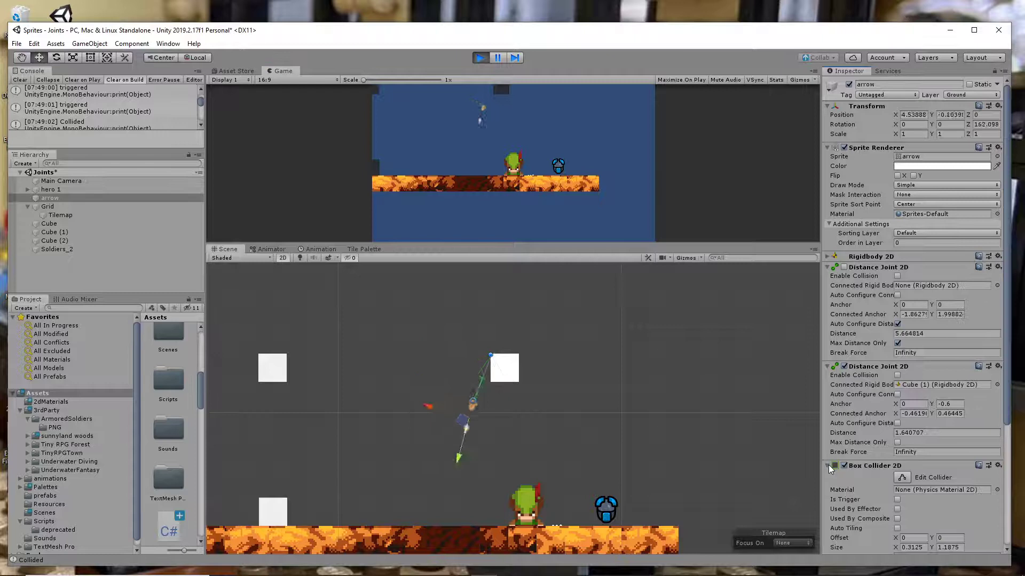
pyautogui.click(828, 465)
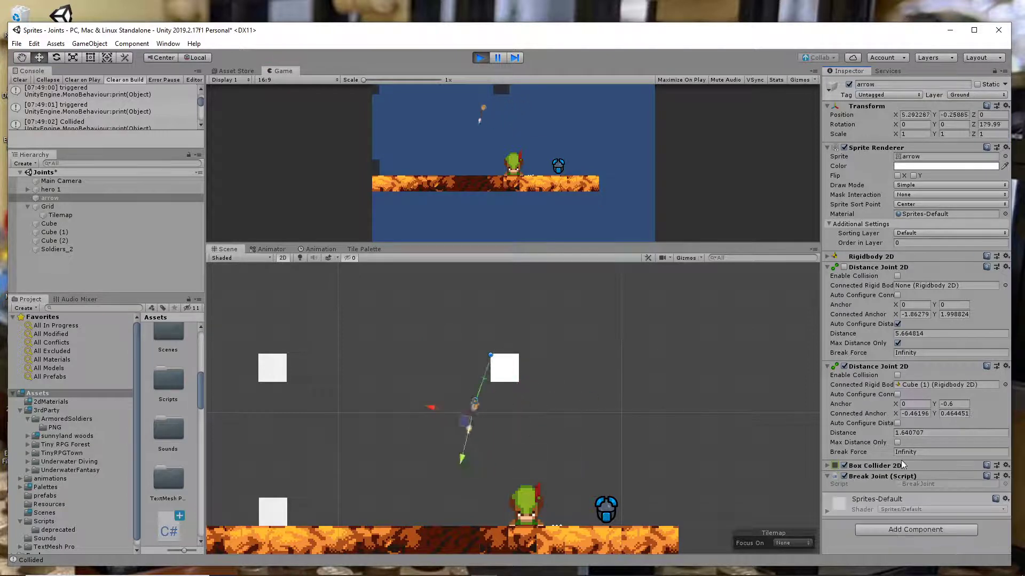
# - Stop the game, turn on Max Distance Only for the arrow's second Distance Joint 2D, and play-test it once
pyautogui.click(479, 57)
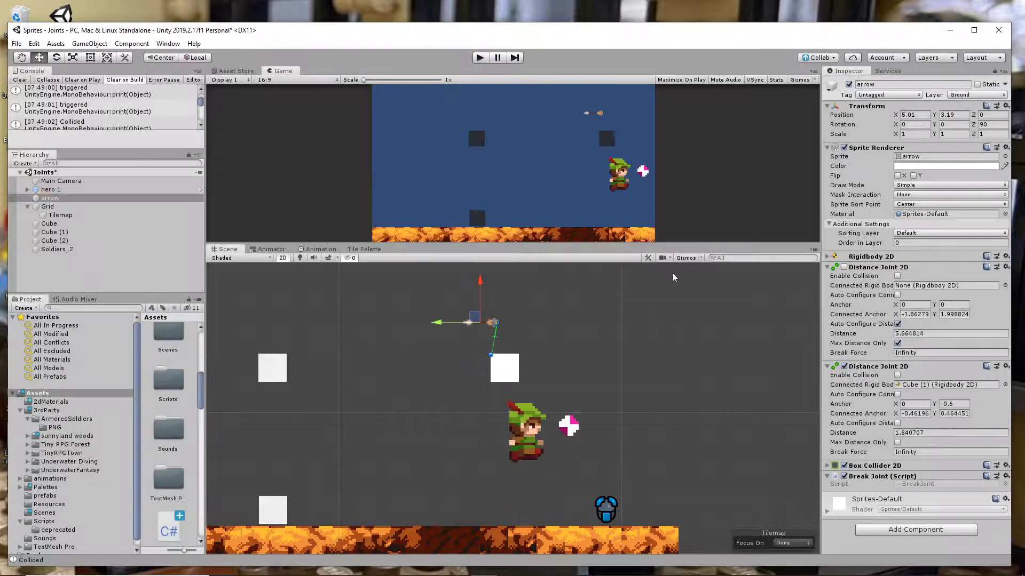
pyautogui.click(897, 443)
pyautogui.click(480, 57)
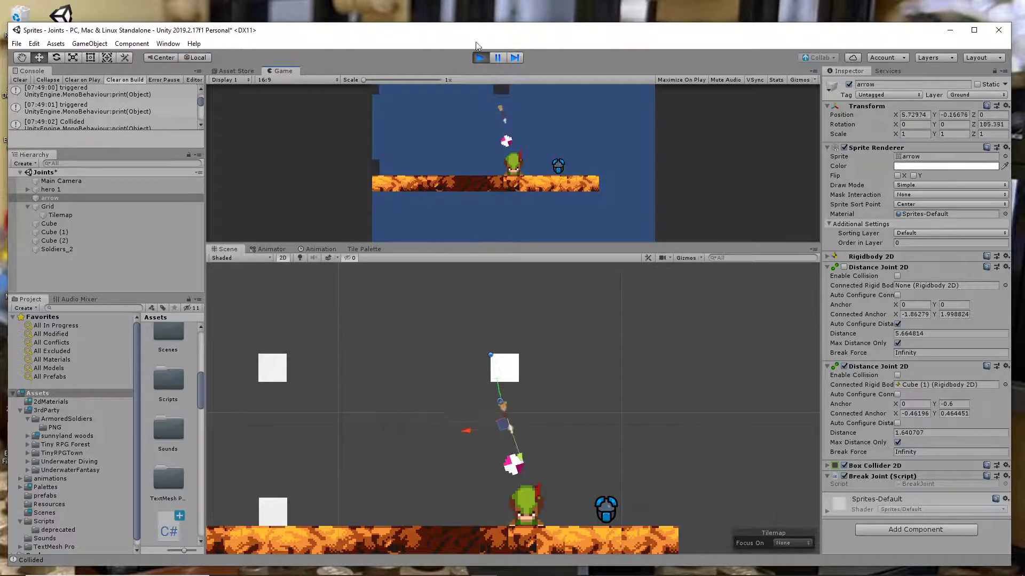
pyautogui.click(479, 58)
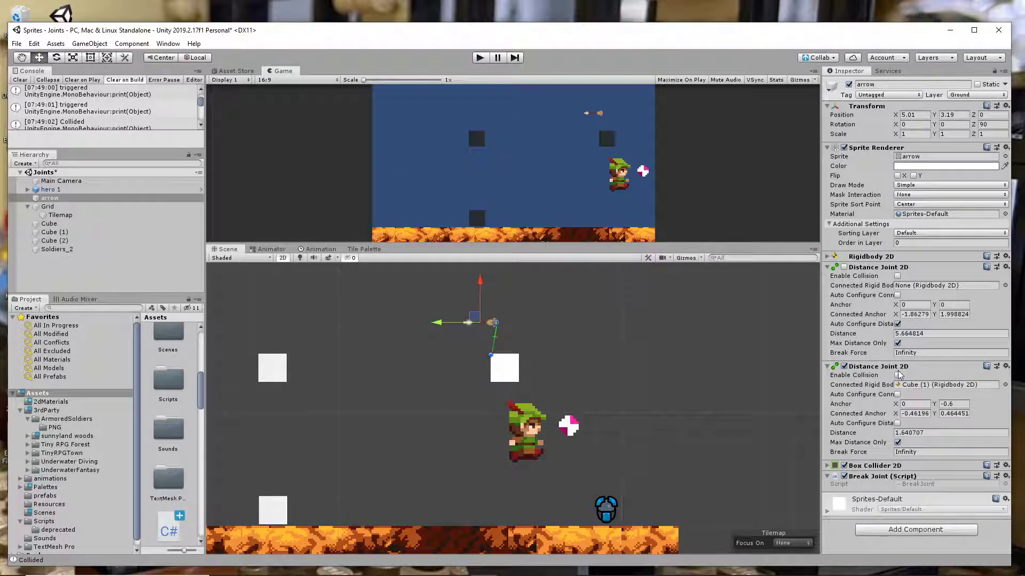
# - Turn on Enable Collision for the arrow's second Distance Joint 2D and play-test it, ending with the game stopped
pyautogui.click(897, 376)
pyautogui.click(478, 57)
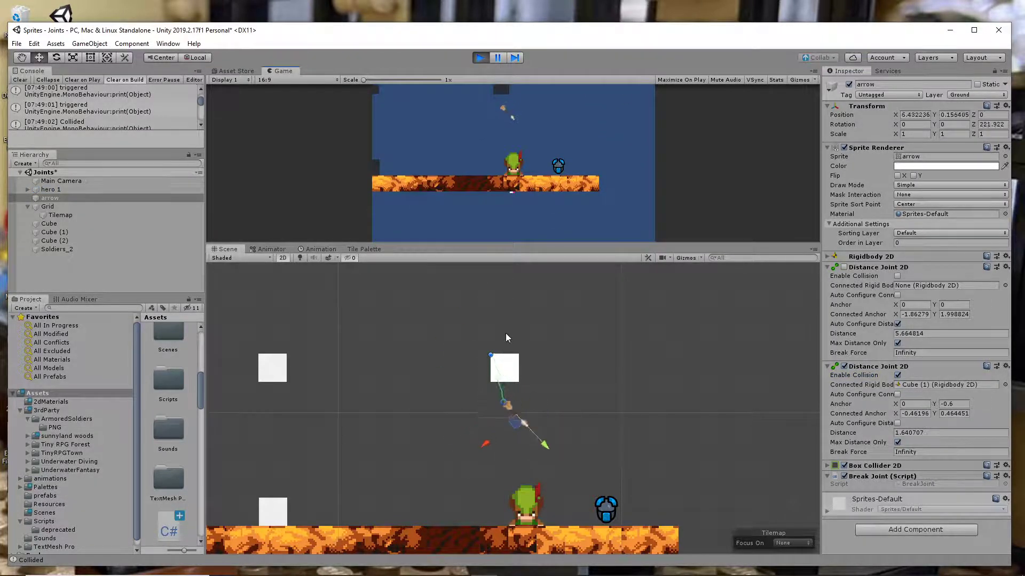
pyautogui.click(480, 57)
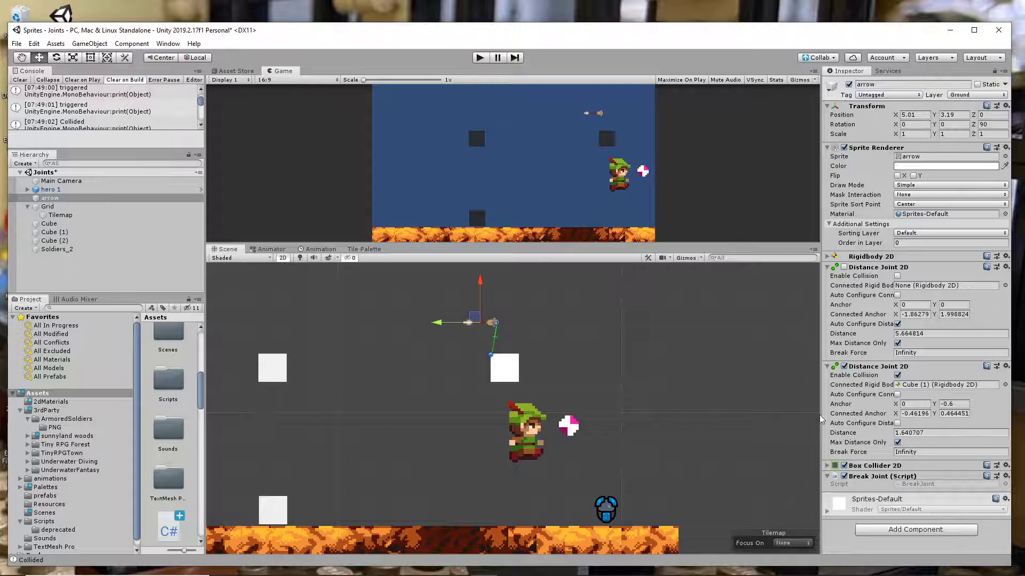
# - Move the arrow between the two upper cubes to position X 3.69, Y 1.74
pyautogui.moveTo(554, 317); pyautogui.dragTo(702, 327, button='middle')
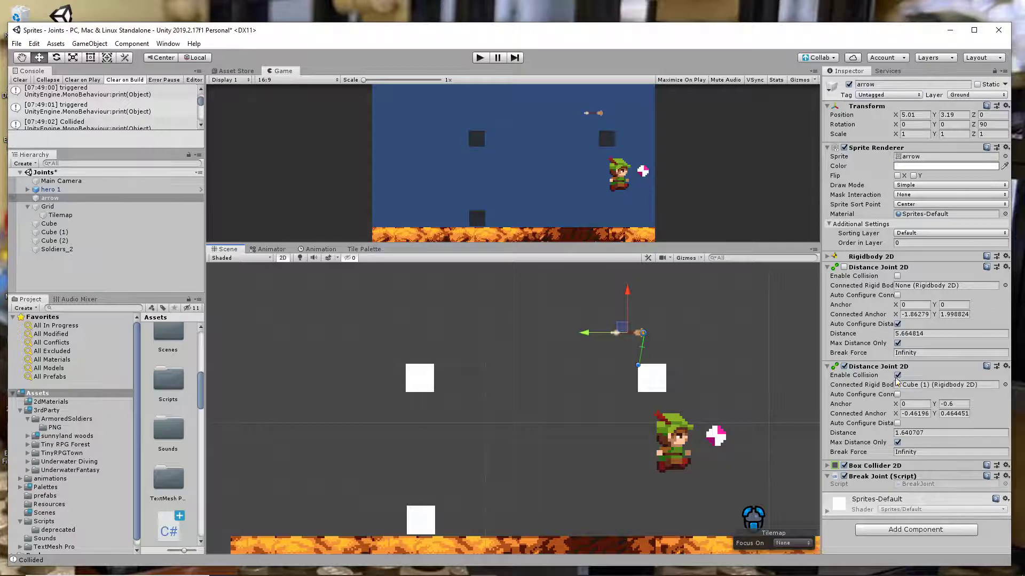
pyautogui.moveTo(623, 299); pyautogui.dragTo(537, 367)
pyautogui.moveTo(549, 370); pyautogui.dragTo(550, 370)
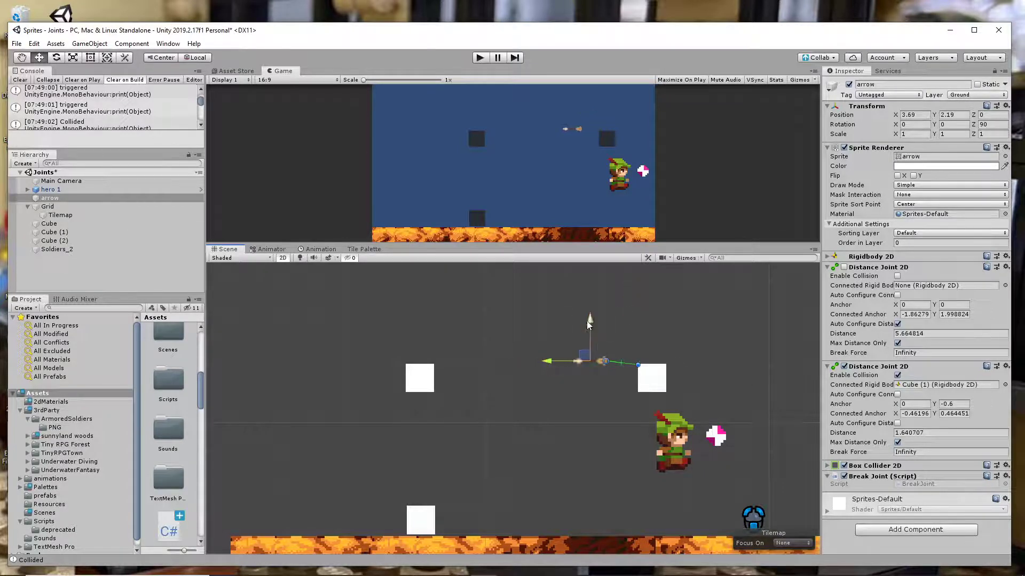
pyautogui.moveTo(589, 320); pyautogui.dragTo(590, 334)
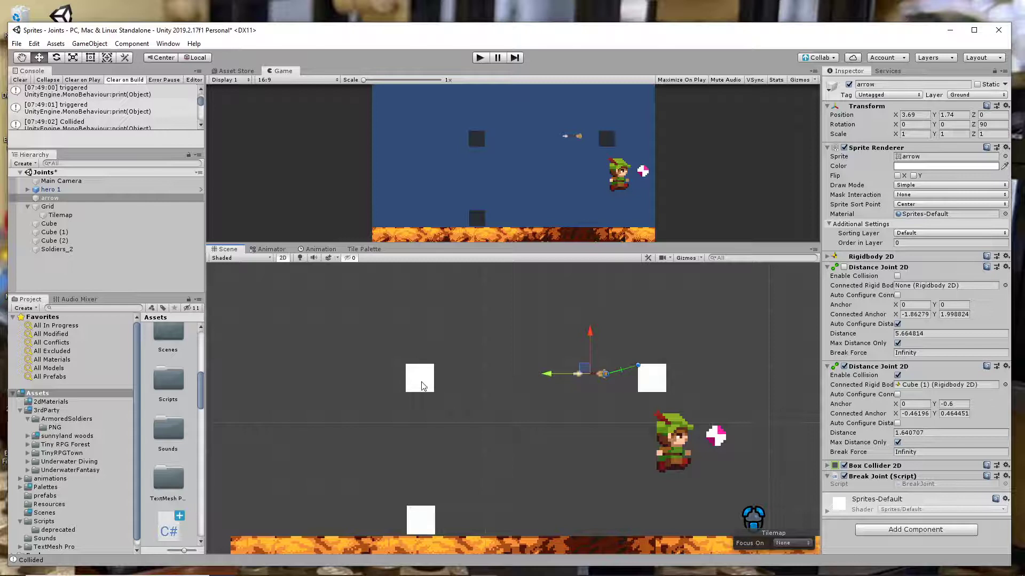
# - Enable the arrow's first Distance Joint 2D and play-test with both joints active, pulling the arrow upward in the scene before stopping
pyautogui.click(843, 267)
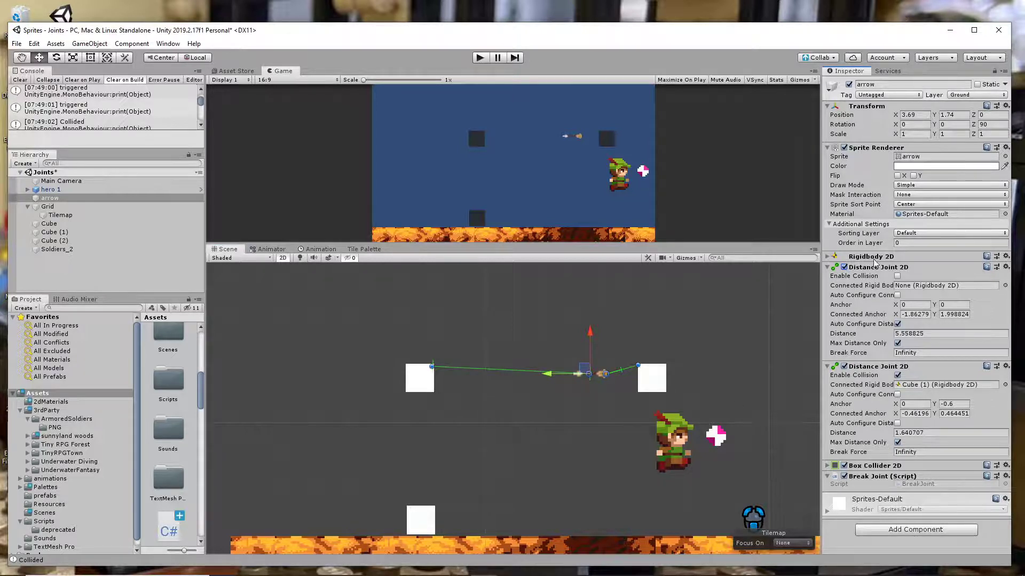
pyautogui.click(480, 57)
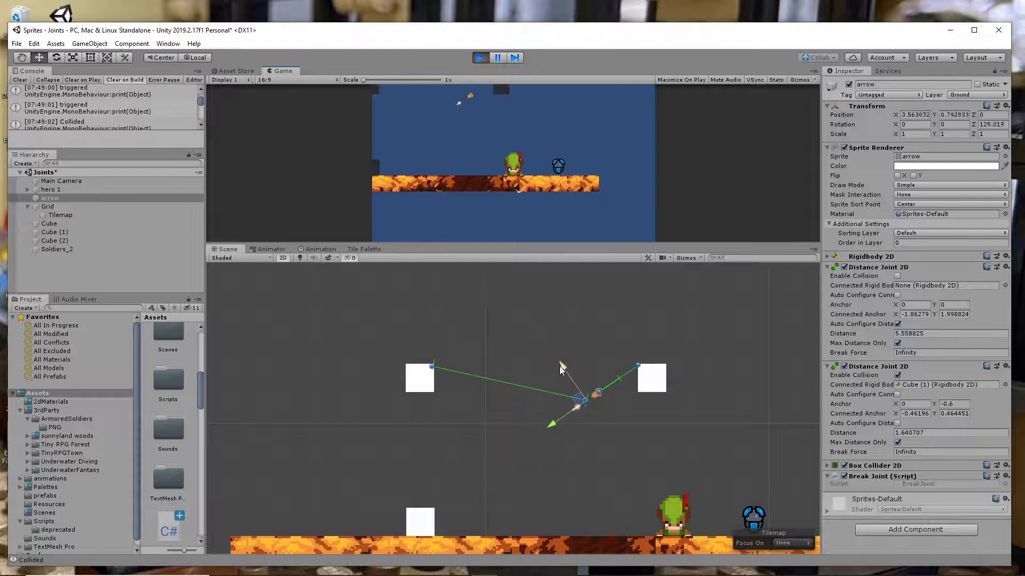
pyautogui.moveTo(560, 366); pyautogui.dragTo(546, 263)
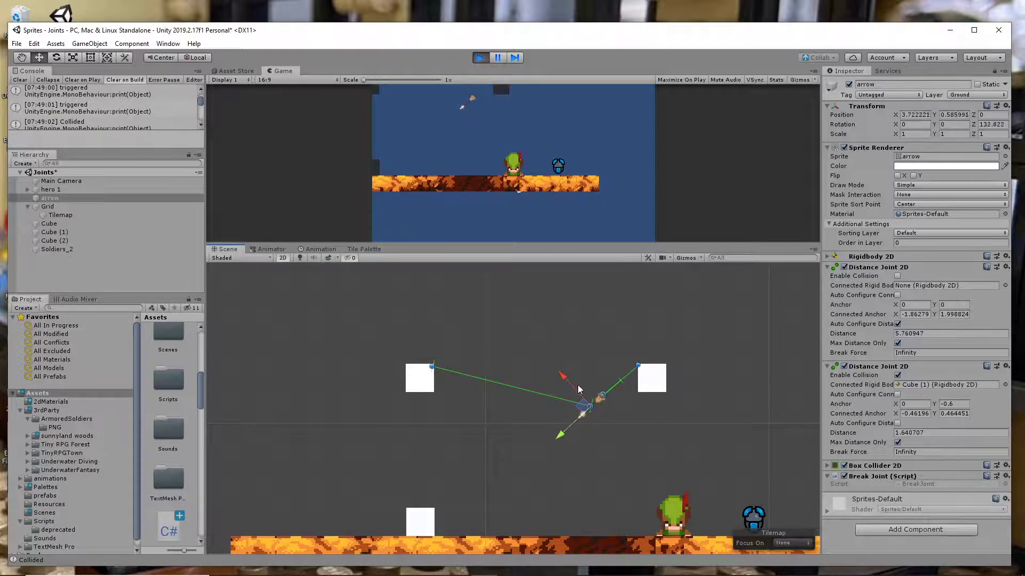
pyautogui.click(649, 457)
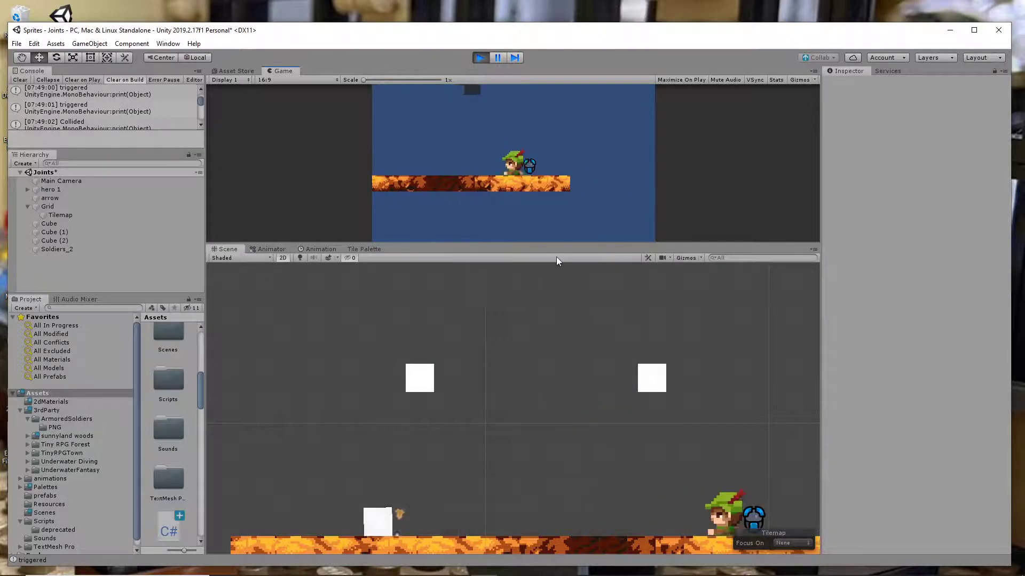
pyautogui.click(480, 57)
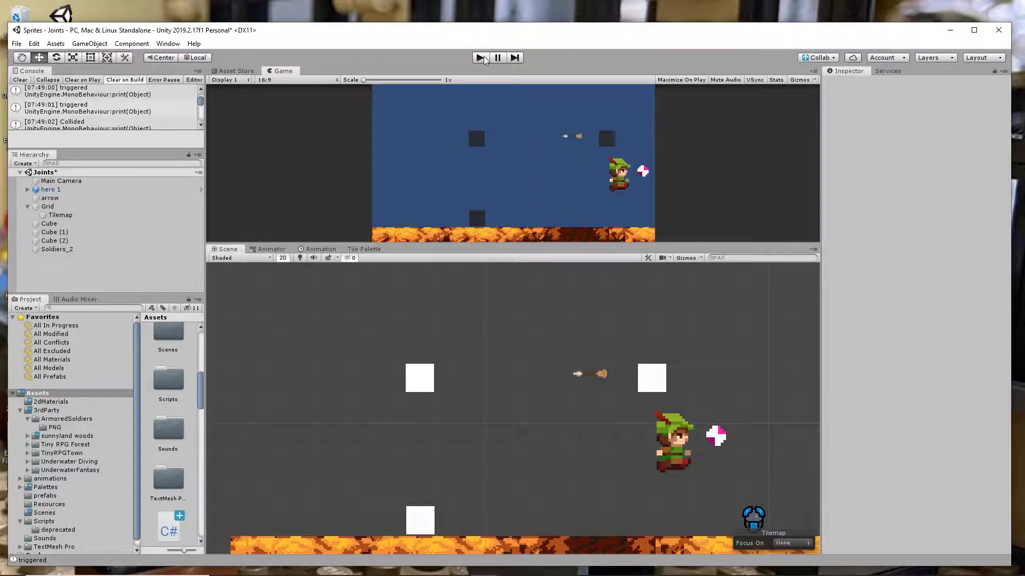
# - Play-test again, walking the hero left and right and throwing a projectile in the game, and stop with the arrow selected
pyautogui.click(483, 58)
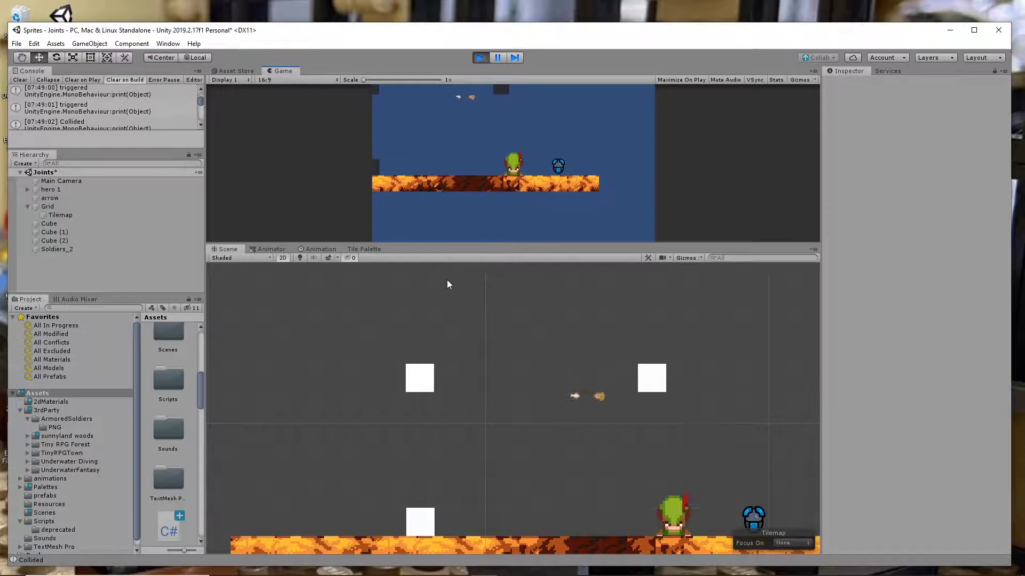
pyautogui.press('Left')
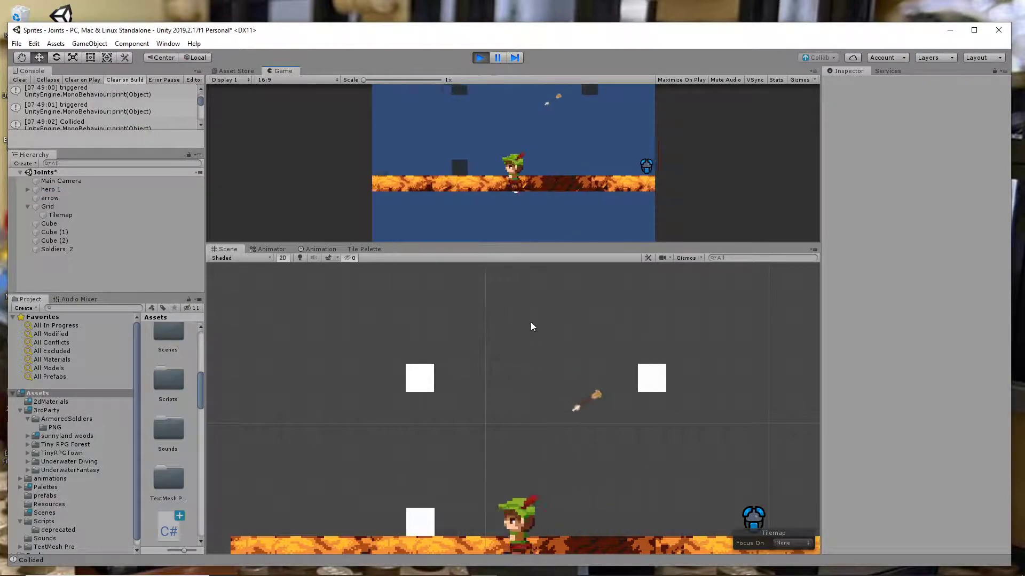
pyautogui.press('Right')
pyautogui.press('d')
pyautogui.press('d')
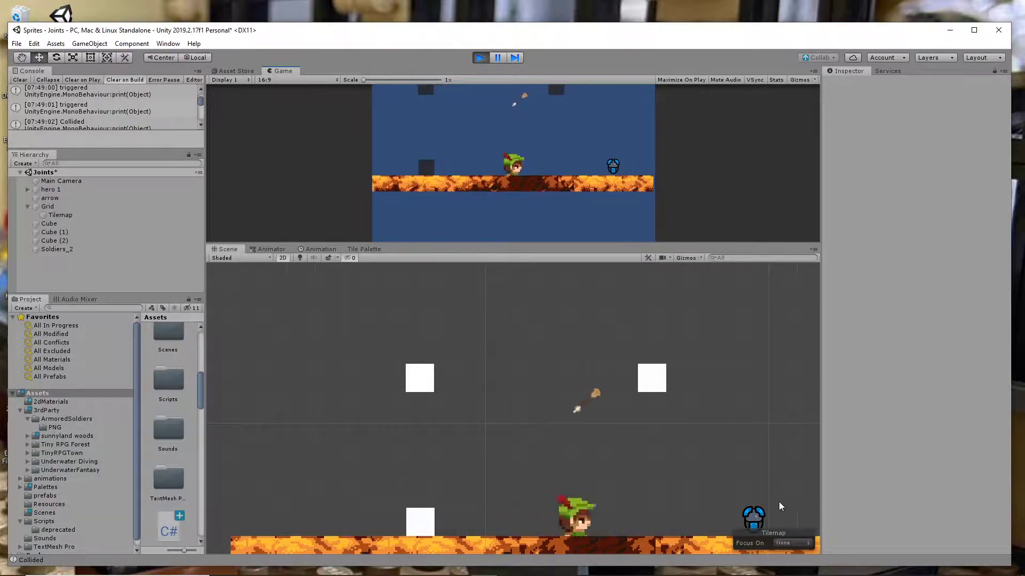
pyautogui.click(779, 501)
pyautogui.press('d')
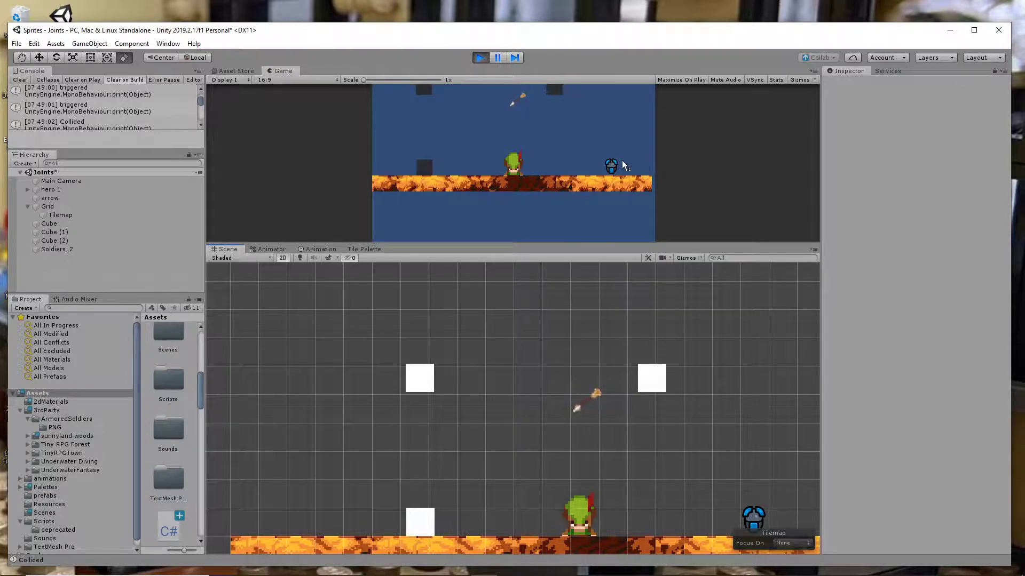
pyautogui.click(639, 159)
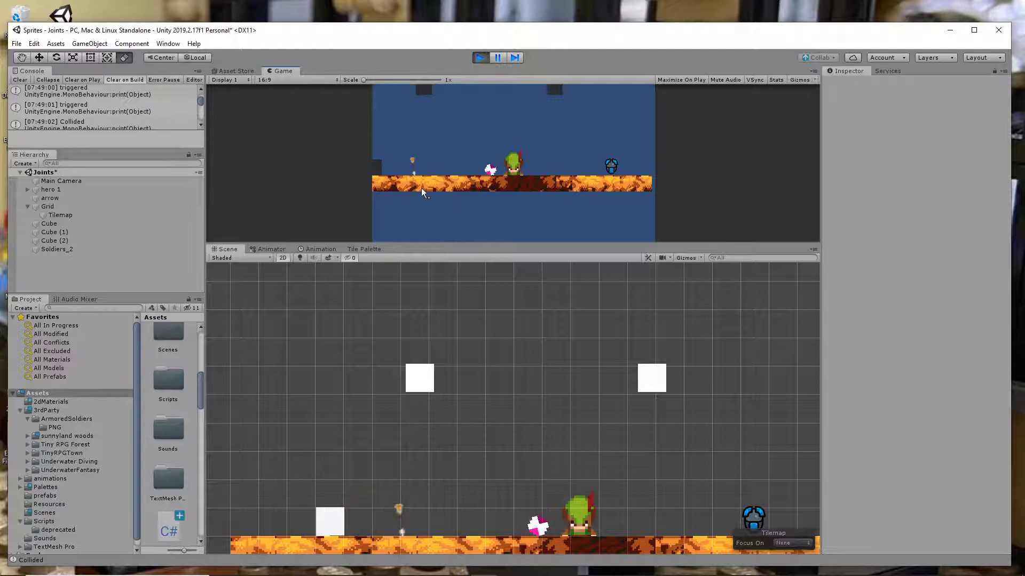
pyautogui.click(53, 198)
pyautogui.click(480, 58)
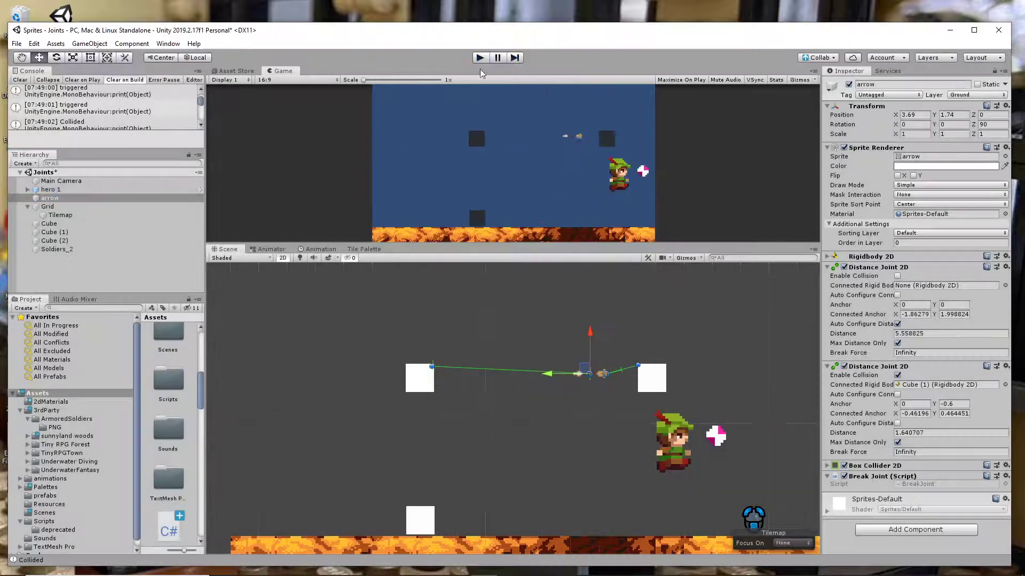
# - Run the game with the arrow selected to watch its joints, and collapse both Distance Joint 2D components
pyautogui.click(65, 198)
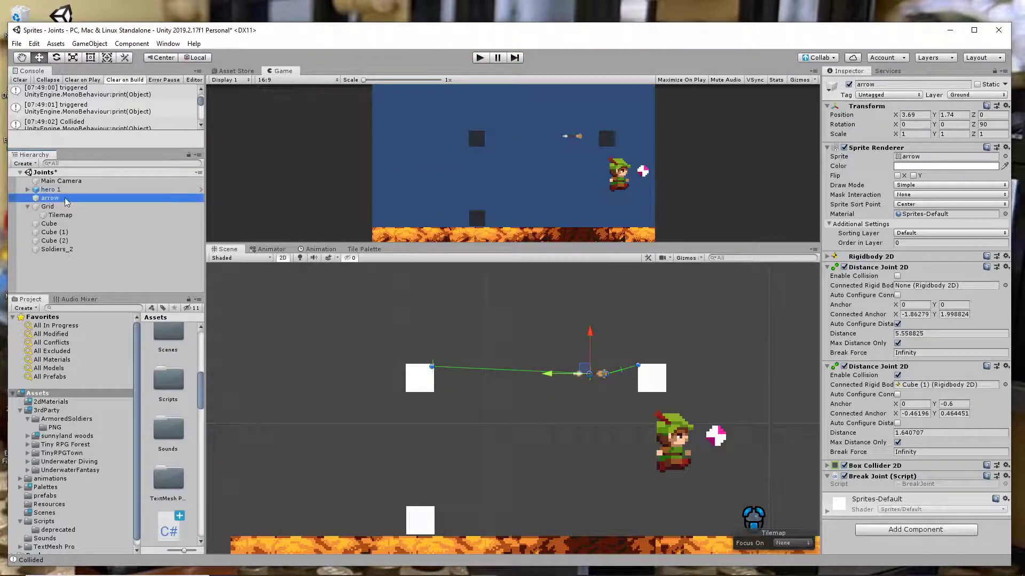
pyautogui.click(479, 59)
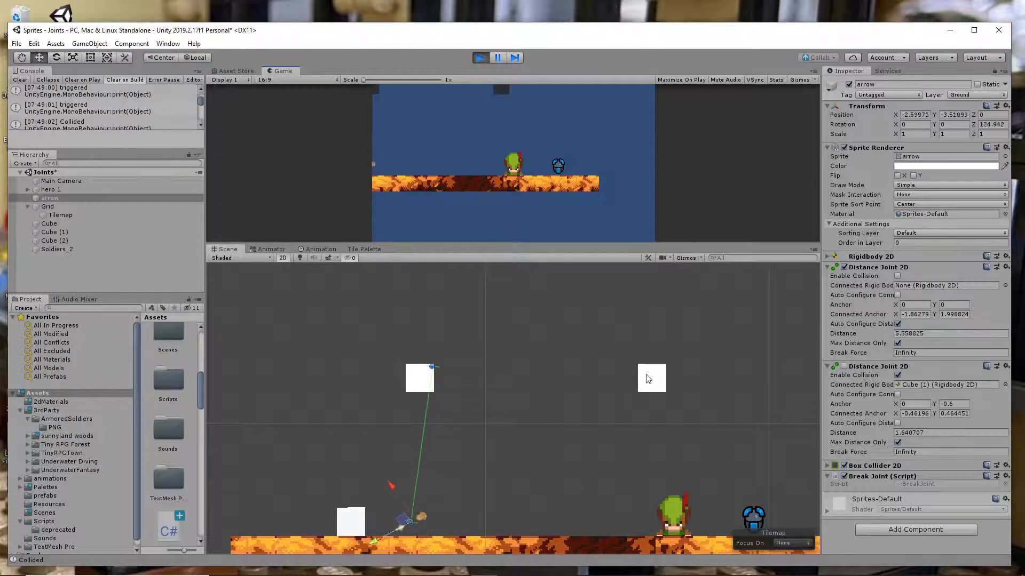
pyautogui.click(826, 365)
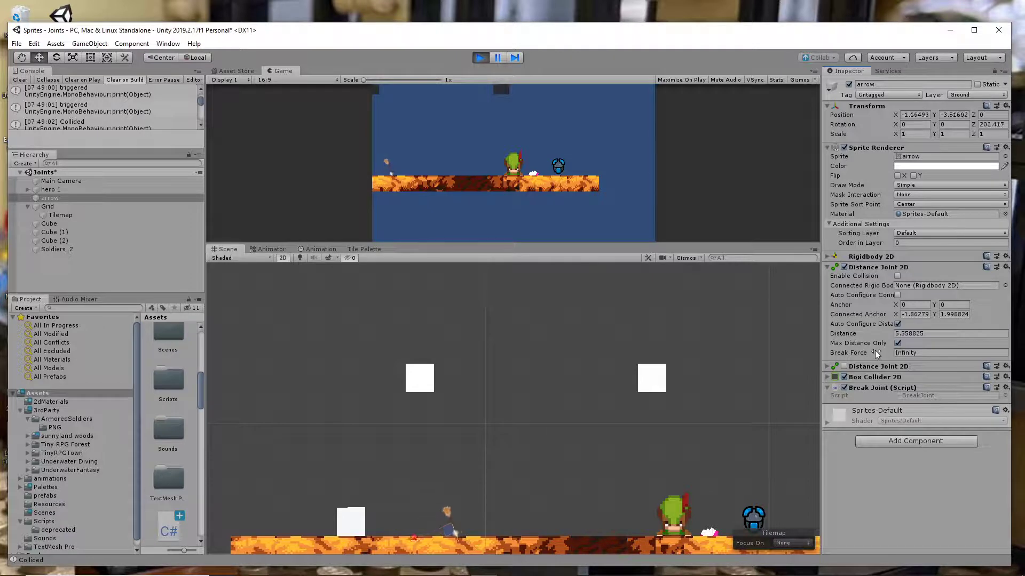
pyautogui.click(826, 267)
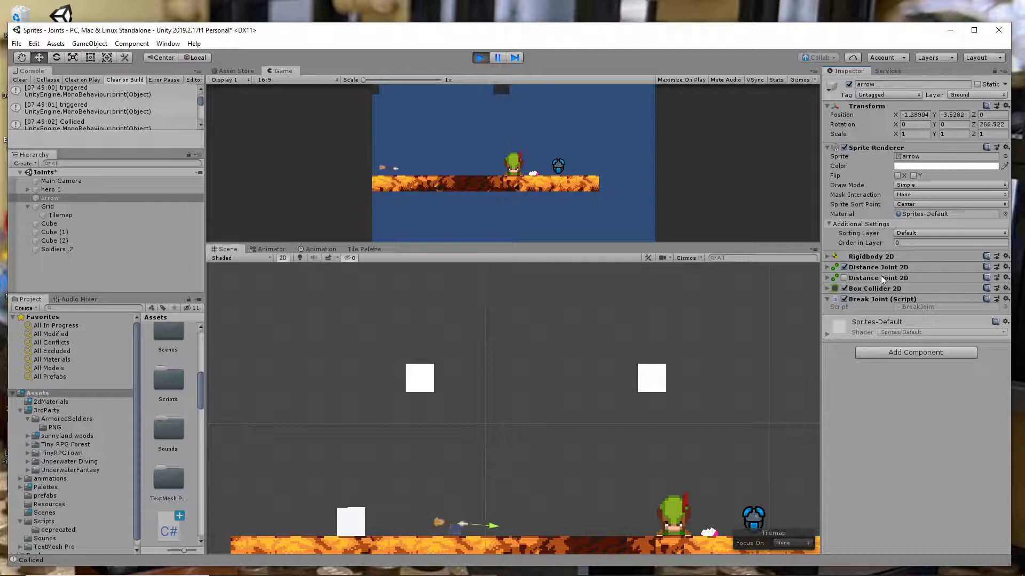
# - Open the arrow's BreakJoint script in Visual Studio and examine the BreakMe method and its joints variable declaration
pyautogui.doubleClick(929, 308)
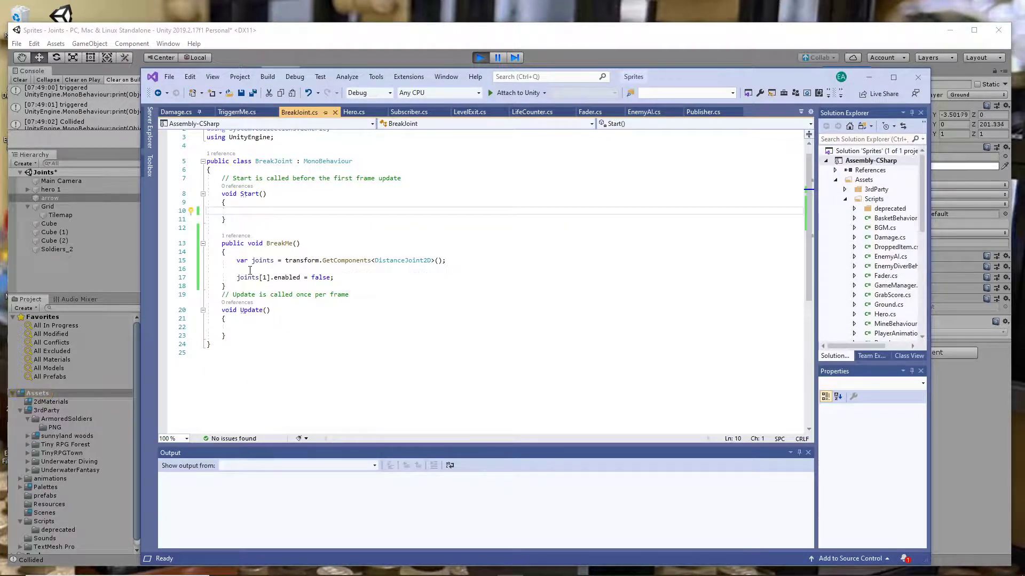
pyautogui.moveTo(220, 242); pyautogui.dragTo(229, 286)
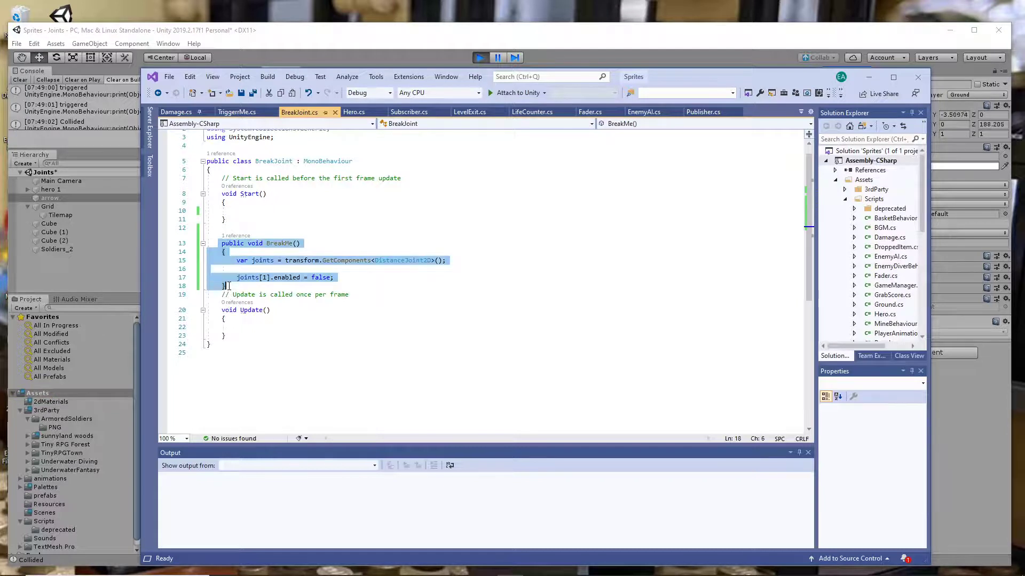
pyautogui.click(298, 243)
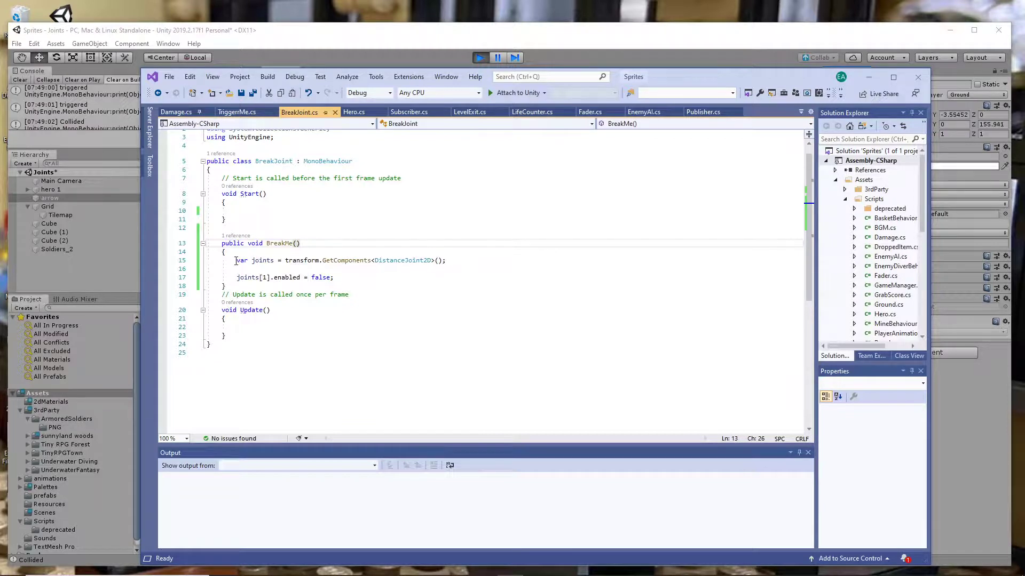
pyautogui.moveTo(237, 260); pyautogui.dragTo(449, 257)
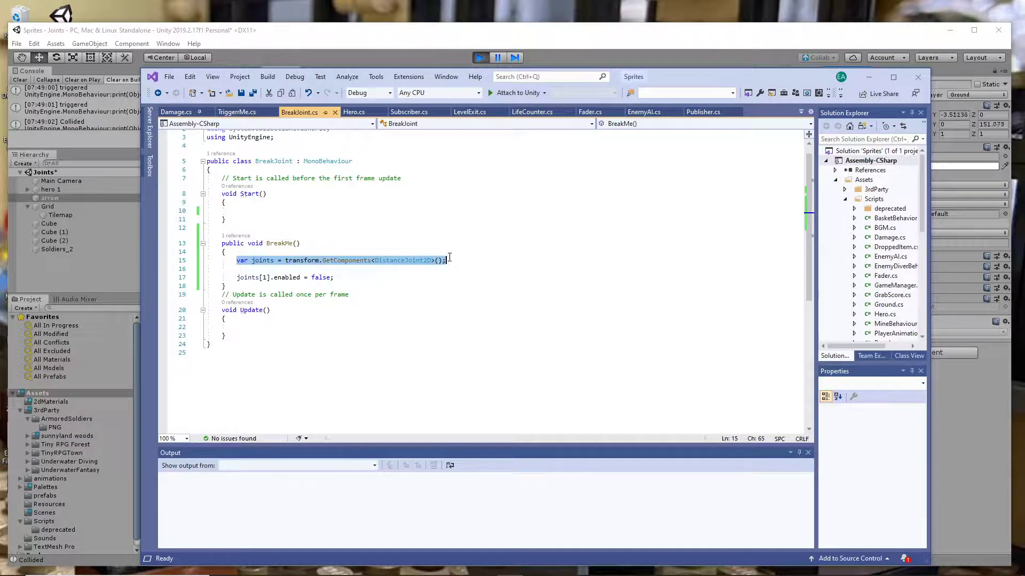
pyautogui.doubleClick(241, 262)
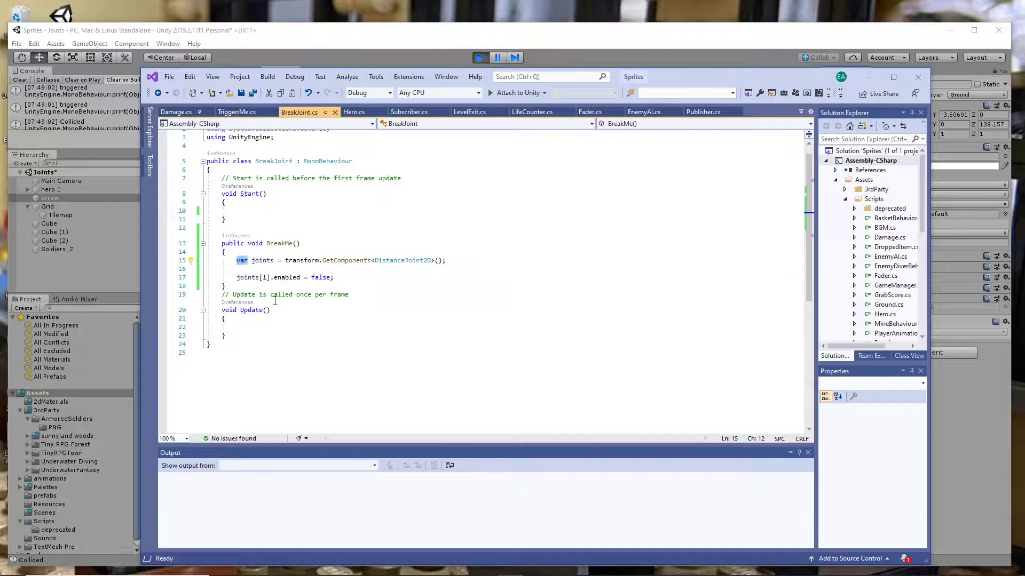
pyautogui.moveTo(247, 265)
# - Examine the transform.GetComponents<DistanceJoint2D>() call in BreakMe, highlighting the call and its DistanceJoint2D type
pyautogui.moveTo(284, 260); pyautogui.dragTo(446, 259)
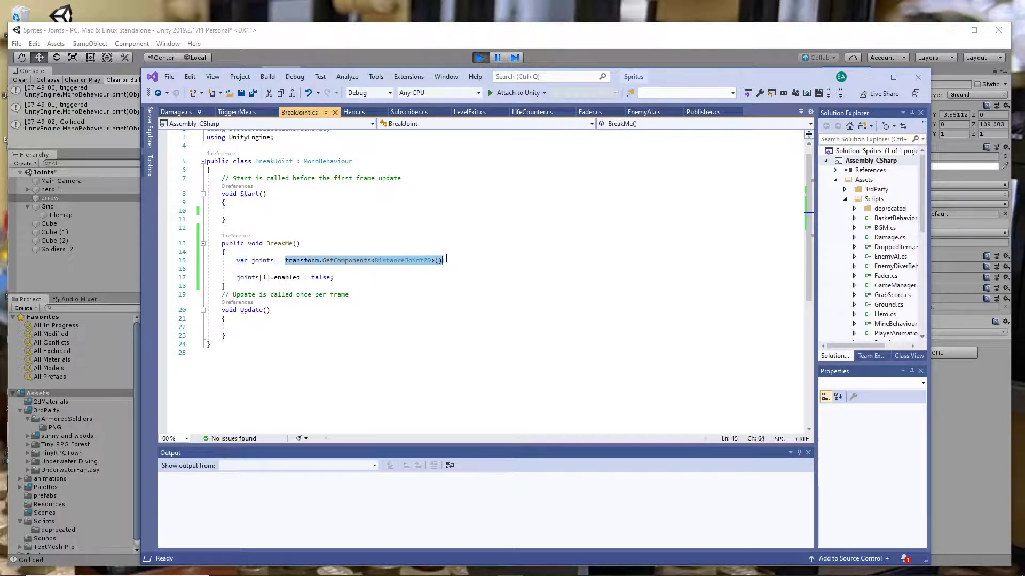
pyautogui.click(371, 260)
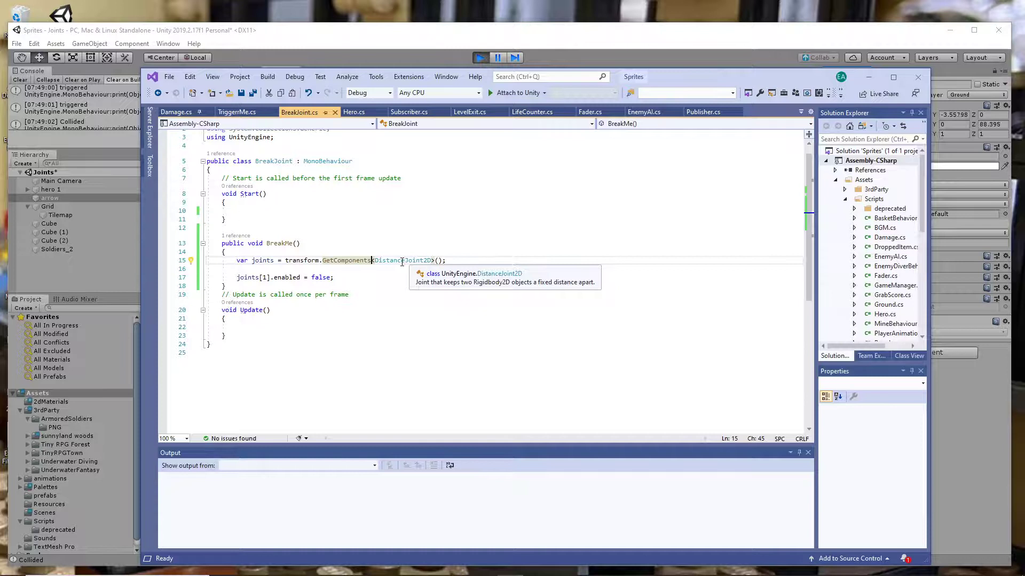
pyautogui.doubleClick(401, 262)
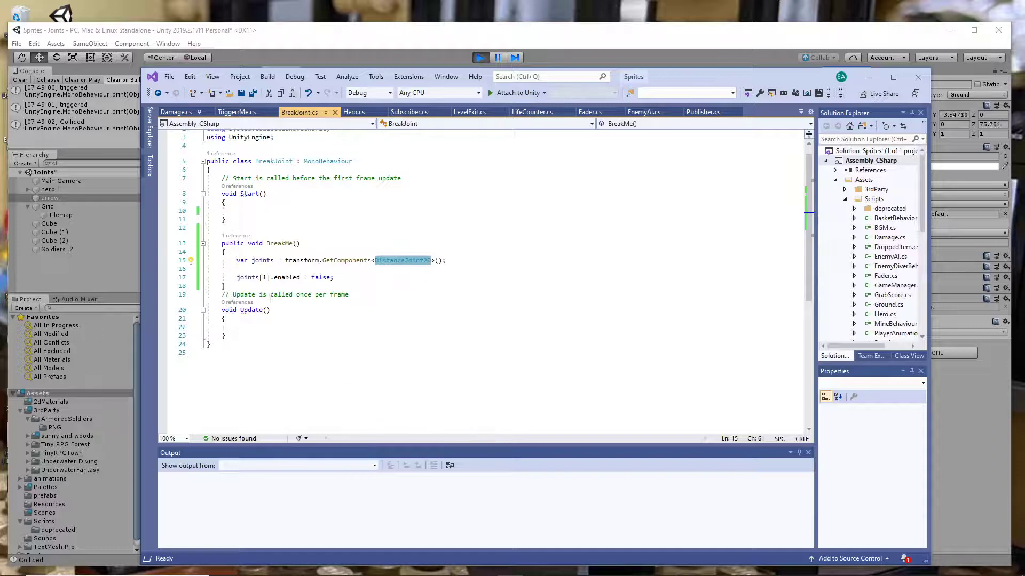
# - Examine the joints[1] index in BreakMe, compare it with the arrow's joint components in Unity, and return to the script
pyautogui.click(251, 279)
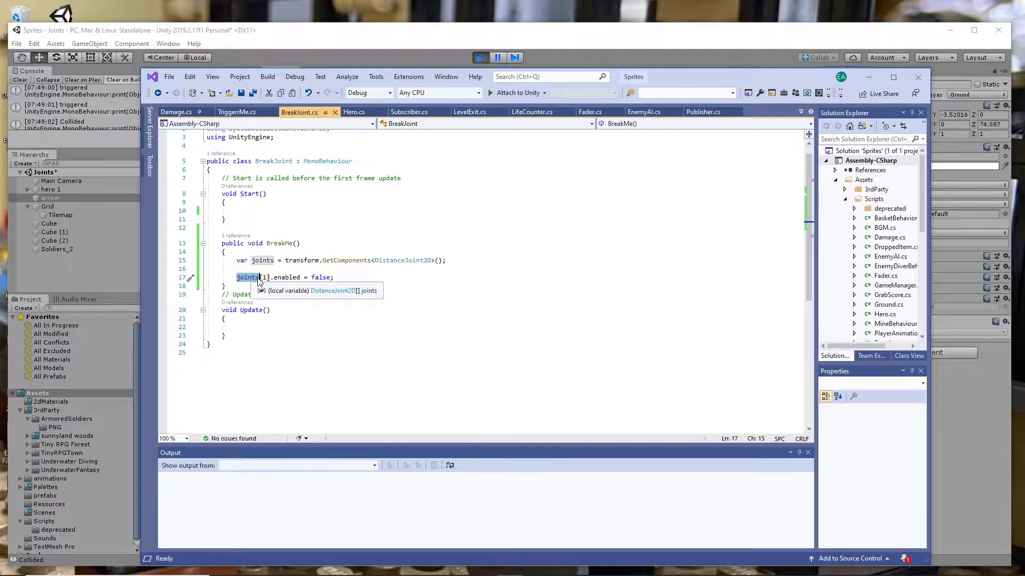
pyautogui.click(265, 278)
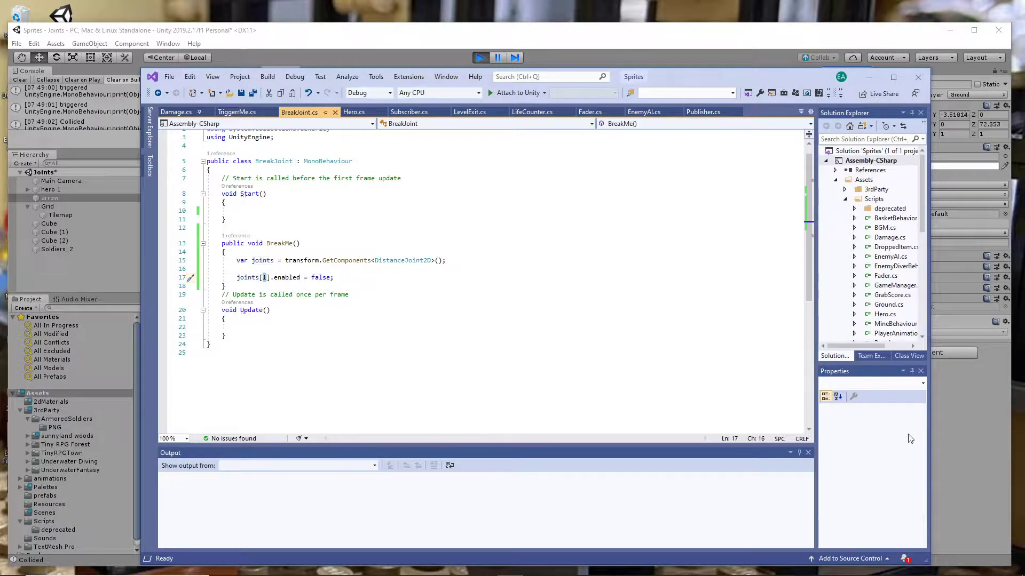
pyautogui.click(964, 431)
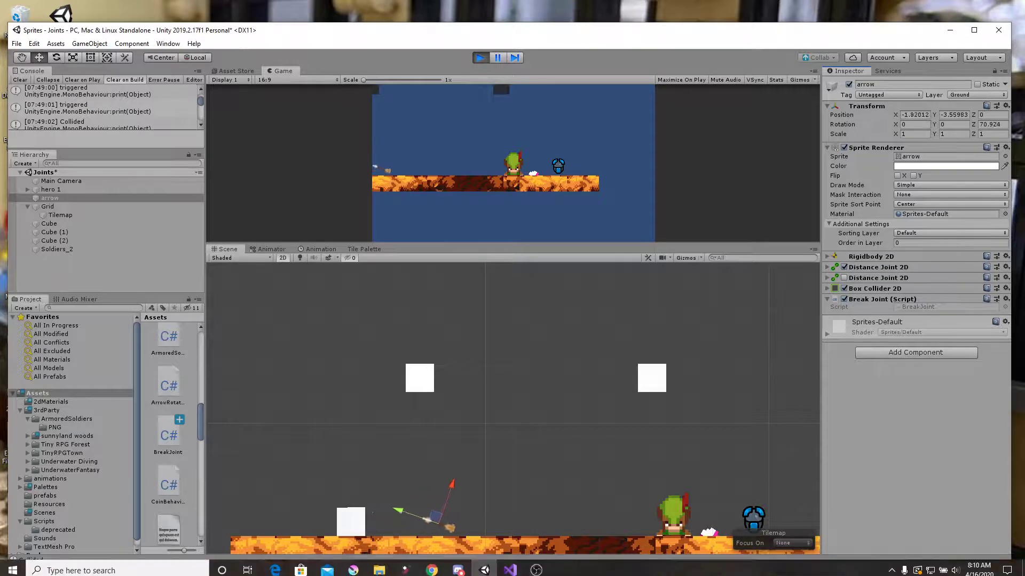
pyautogui.click(510, 565)
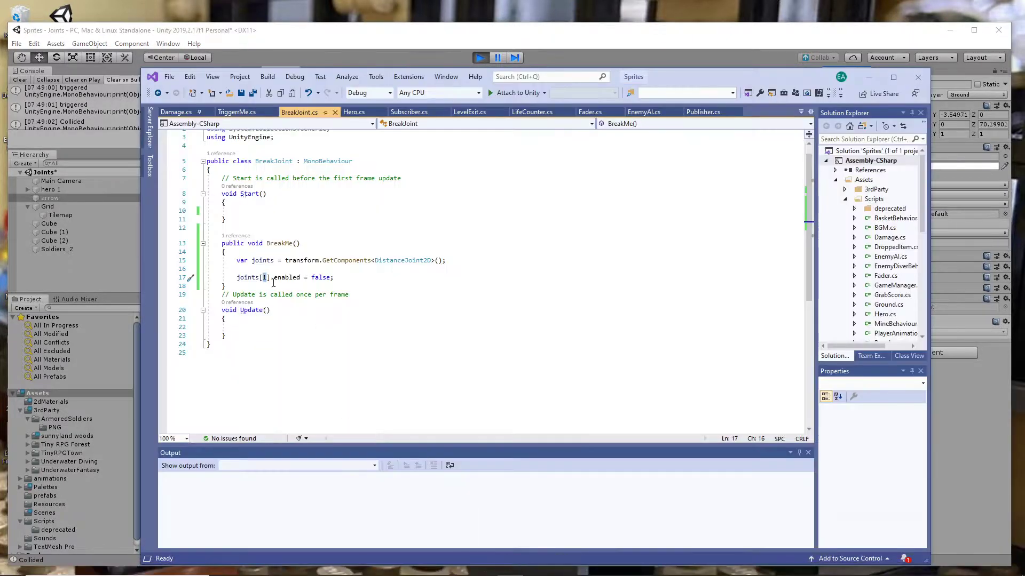
# - Examine the joints[1].enabled = false statement in BreakMe, highlighting the whole line
pyautogui.write('i')
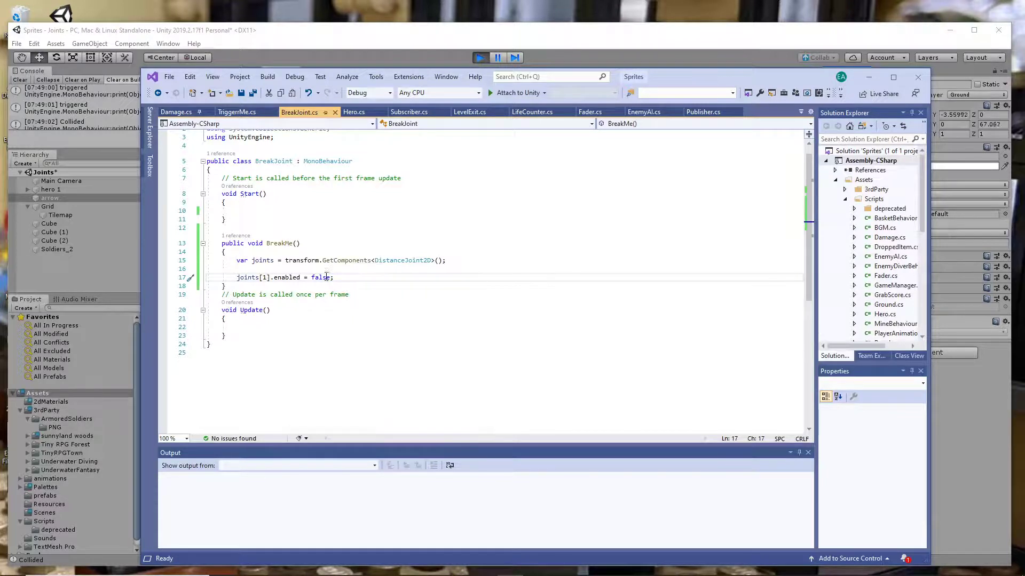
pyautogui.moveTo(357, 278); pyautogui.dragTo(237, 278)
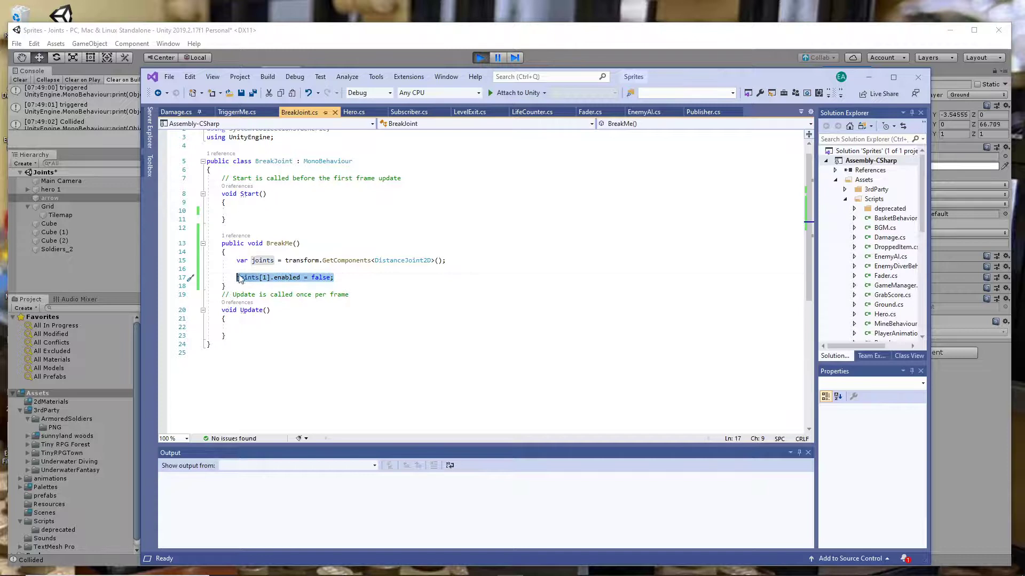
pyautogui.click(345, 277)
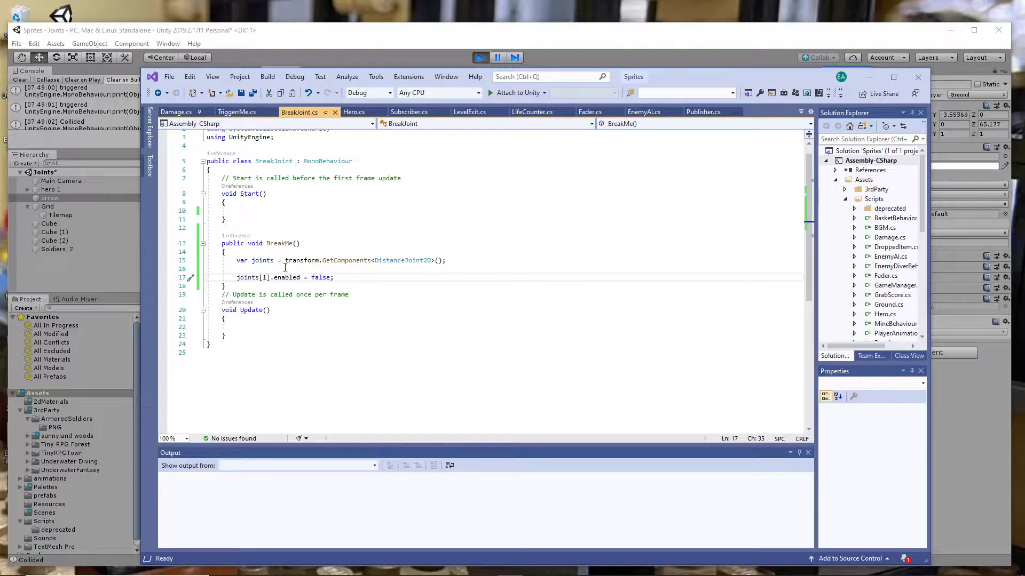
# - Switch to Unity, stop the game, and open the Triggerr Me script attached to Soldiers_2
pyautogui.click(492, 66)
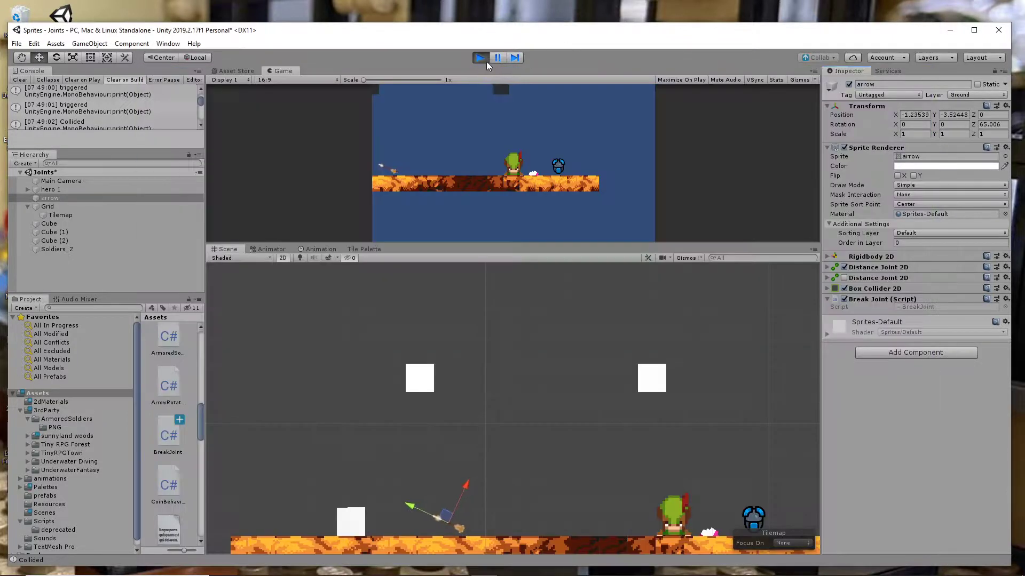
pyautogui.click(485, 59)
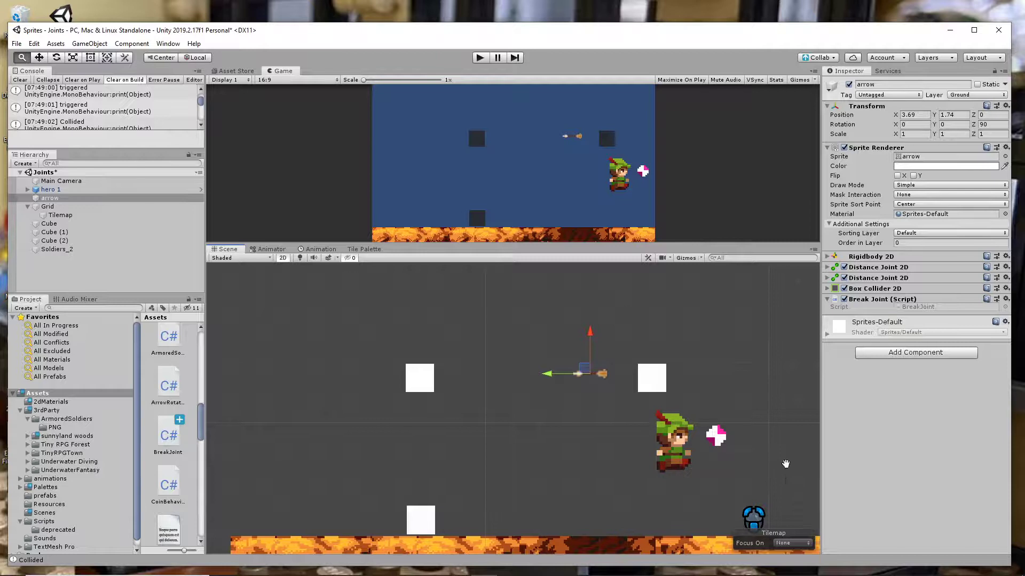
pyautogui.moveTo(786, 464); pyautogui.dragTo(630, 394)
pyautogui.click(598, 450)
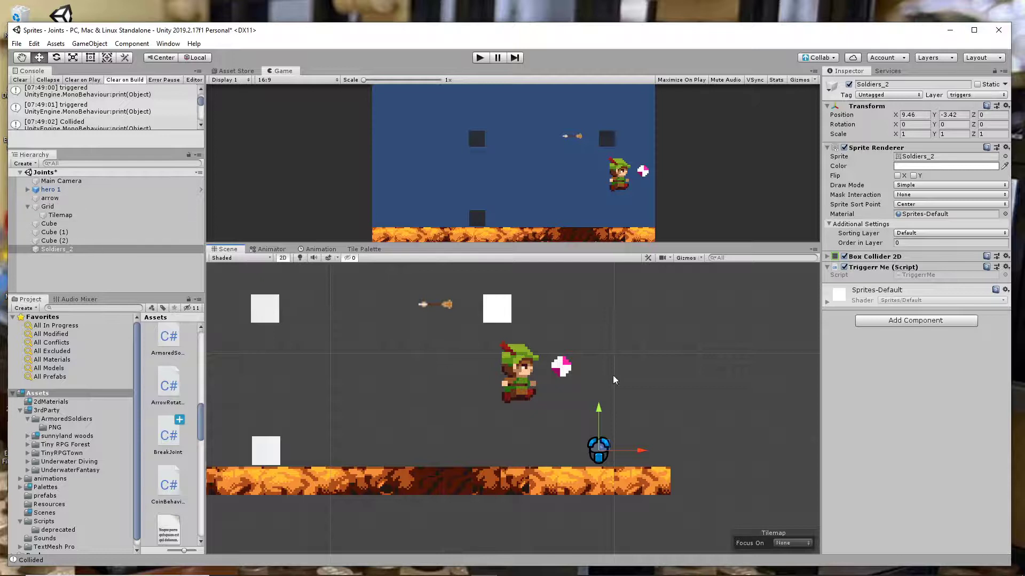
pyautogui.doubleClick(931, 275)
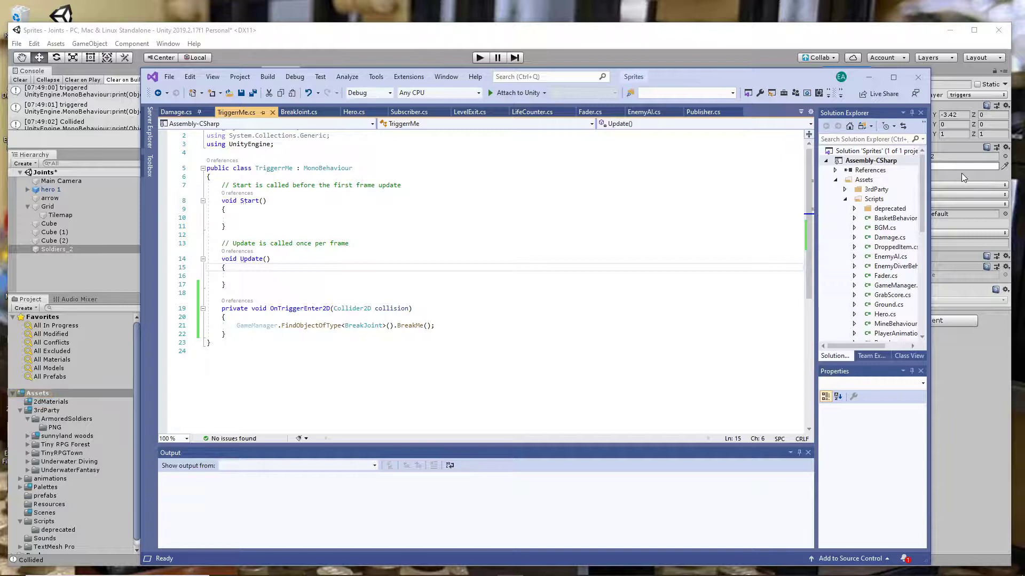
# - Examine the BreakMe call line inside OnTriggerEnter2D, highlighting the FindObjectOfType lookup and its BreakJoint type
pyautogui.moveTo(452, 326); pyautogui.dragTo(212, 327)
pyautogui.click(359, 316)
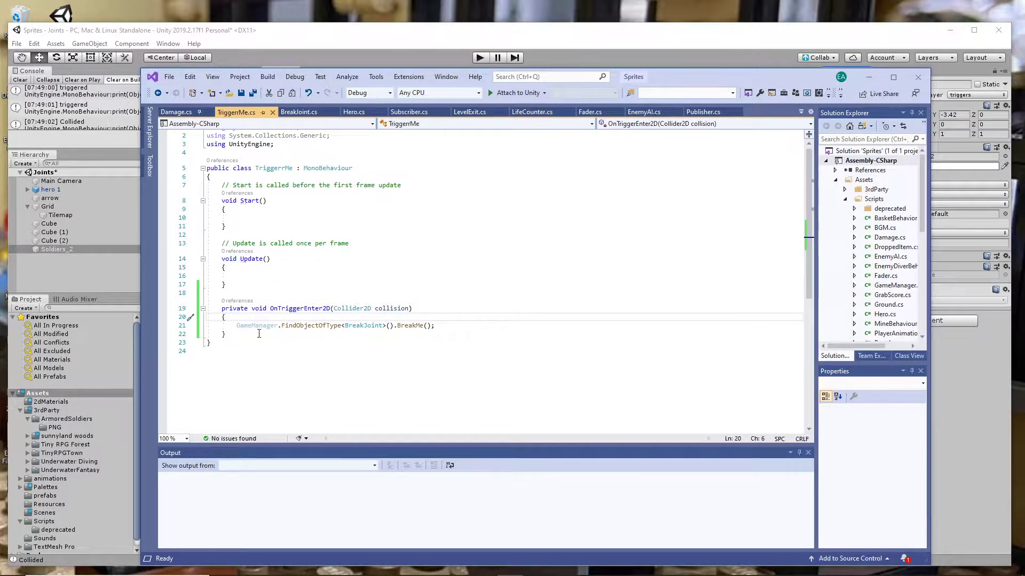
pyautogui.moveTo(237, 326); pyautogui.dragTo(388, 326)
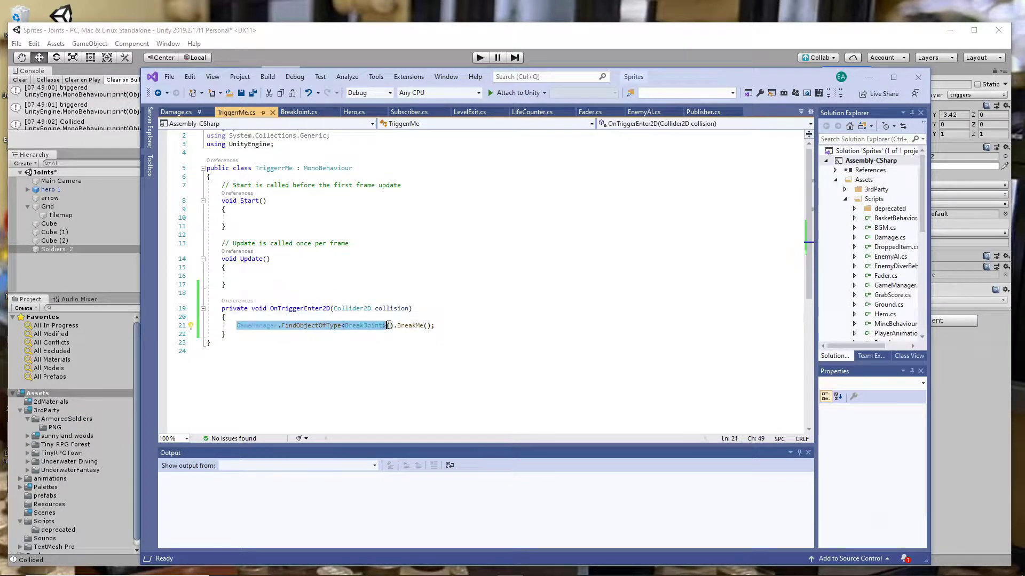
pyautogui.click(382, 325)
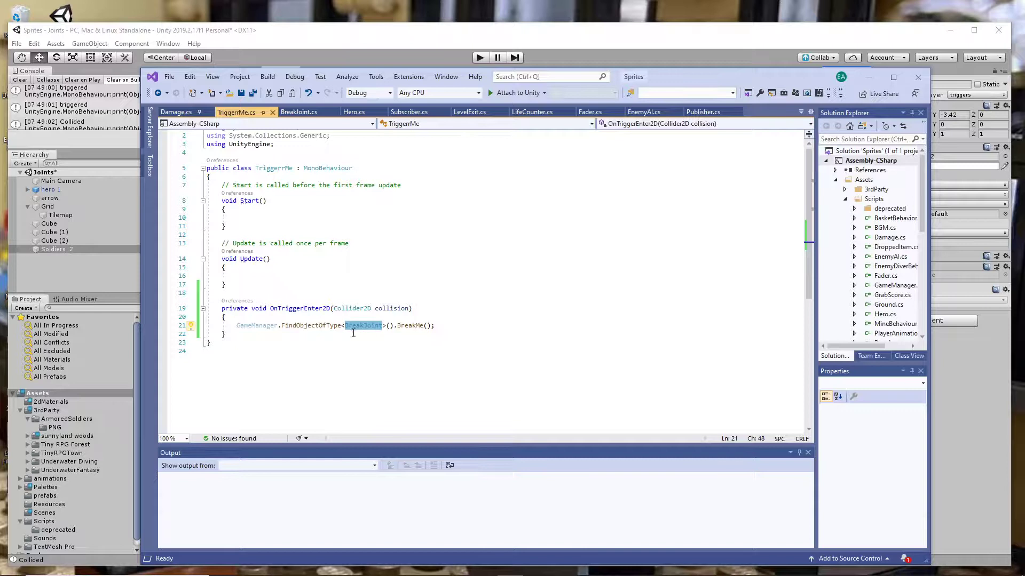
pyautogui.click(424, 308)
# - Inspect the parts of the OnTriggerEnter2D call one by one: GameManager, FindObjectOfType and the BreakJoint class
pyautogui.doubleClick(255, 326)
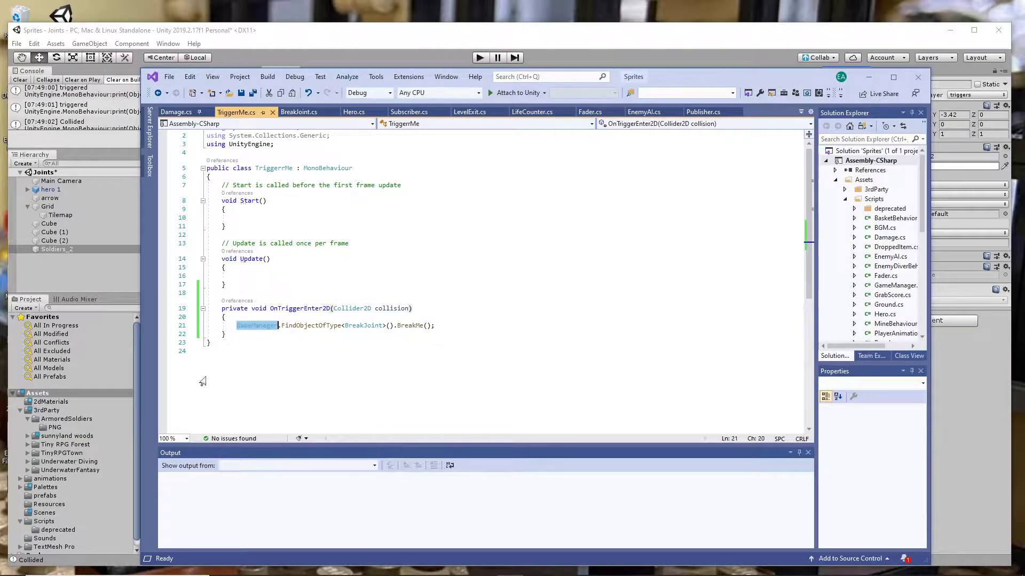
pyautogui.press('Up')
pyautogui.doubleClick(314, 326)
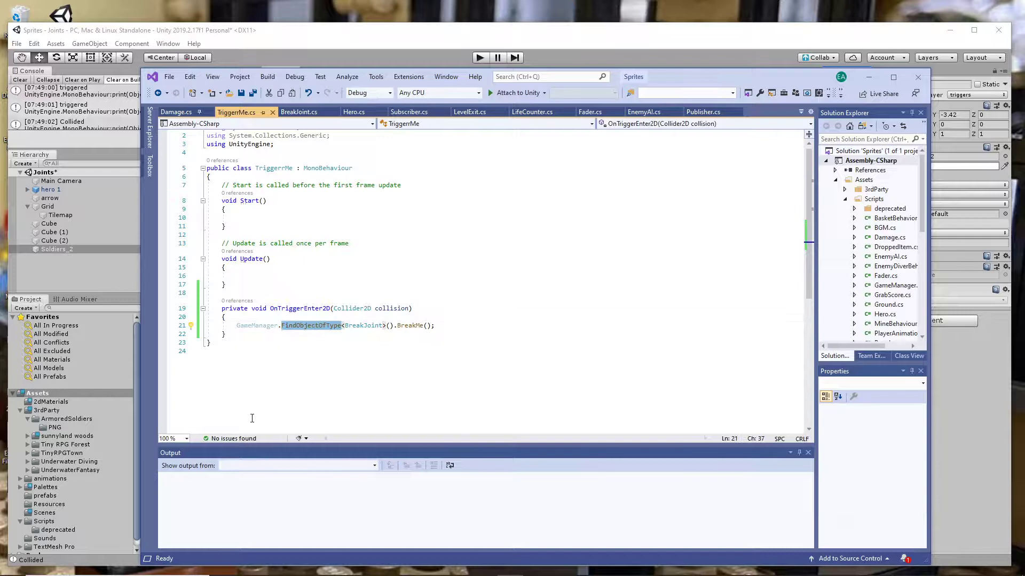
pyautogui.doubleClick(363, 326)
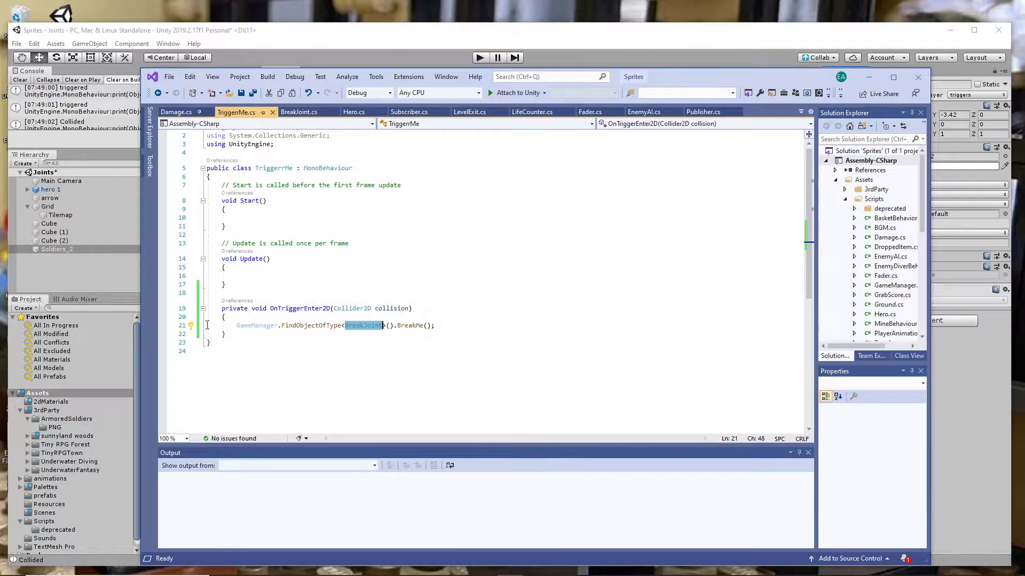
pyautogui.click(382, 314)
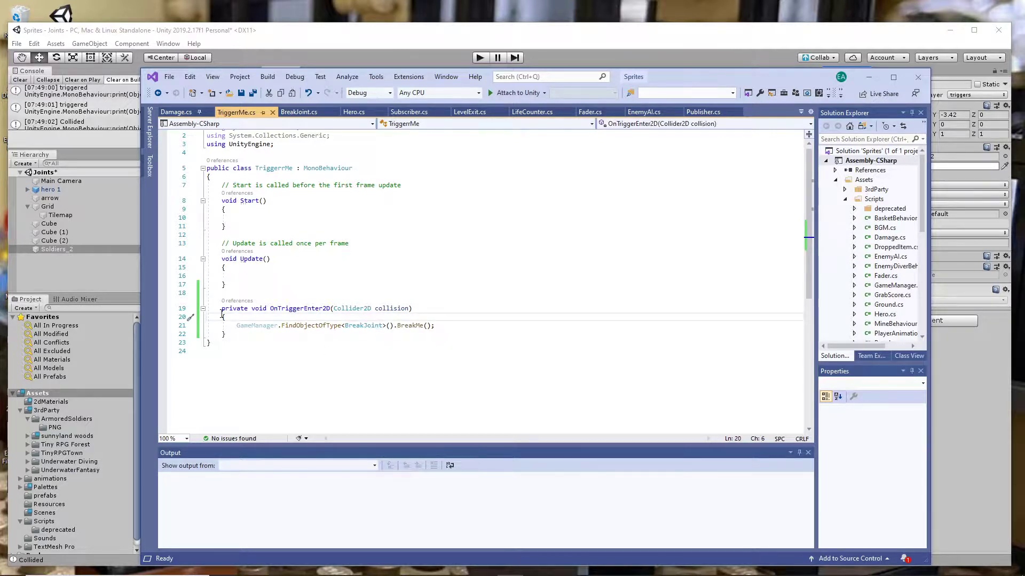
pyautogui.doubleClick(352, 326)
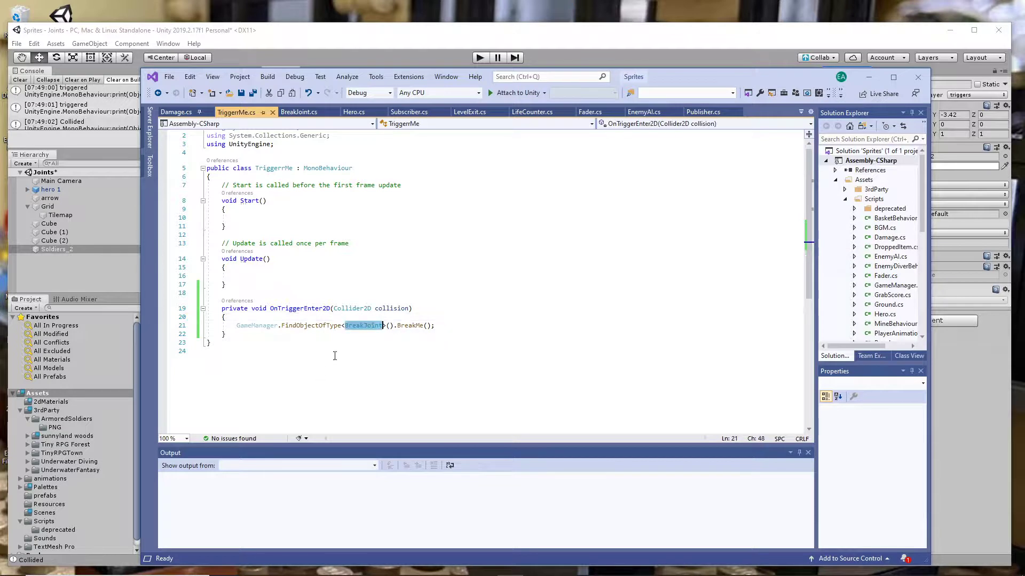
pyautogui.moveTo(369, 330)
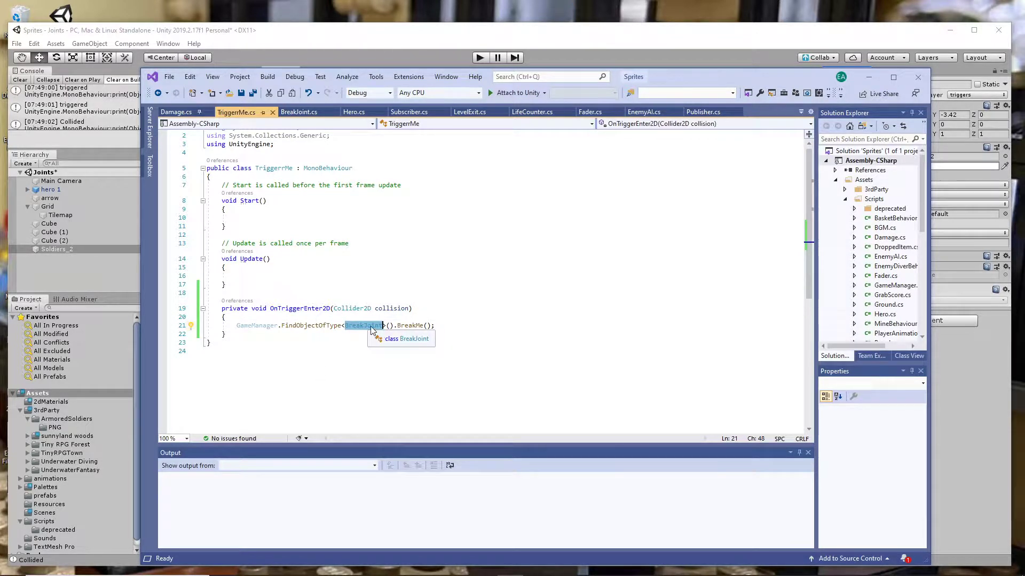
pyautogui.press('End')
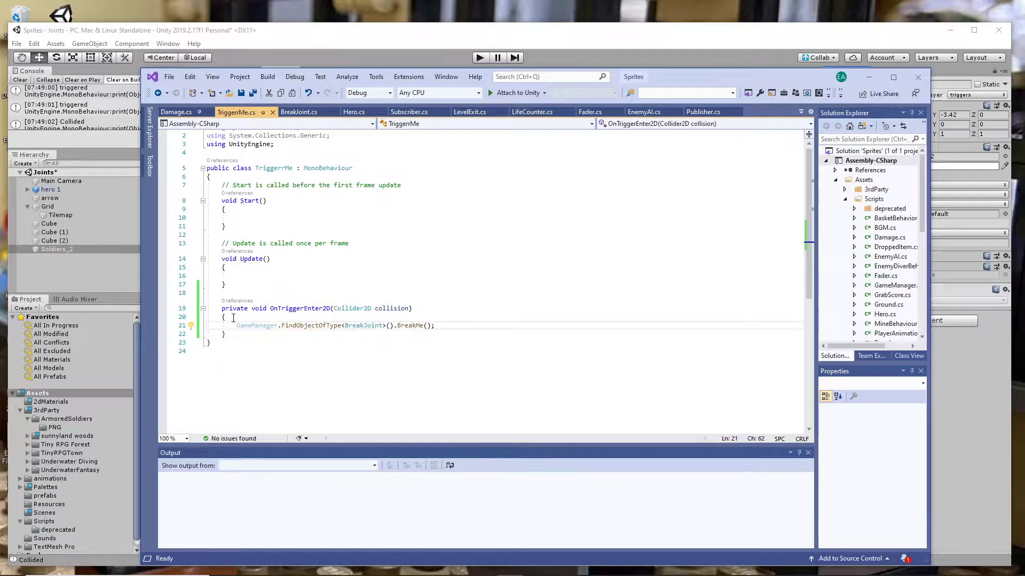
# - Review the GameManager.FindObjectOfType portion of the call and view the tooltip for FindObjectOfType<BreakJoint>()
pyautogui.moveTo(235, 326); pyautogui.dragTo(334, 326)
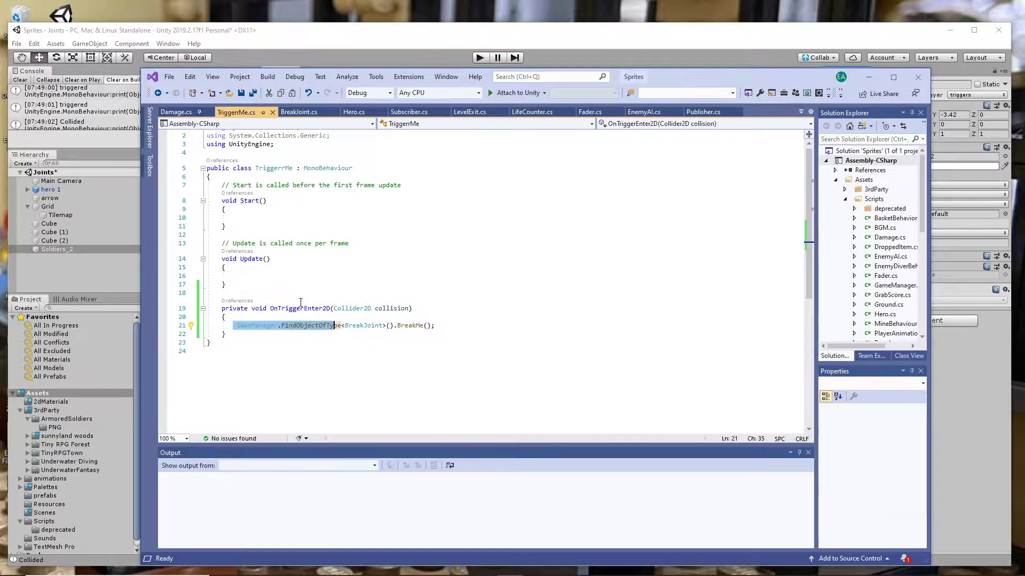
pyautogui.click(244, 326)
pyautogui.moveTo(236, 326); pyautogui.dragTo(304, 349)
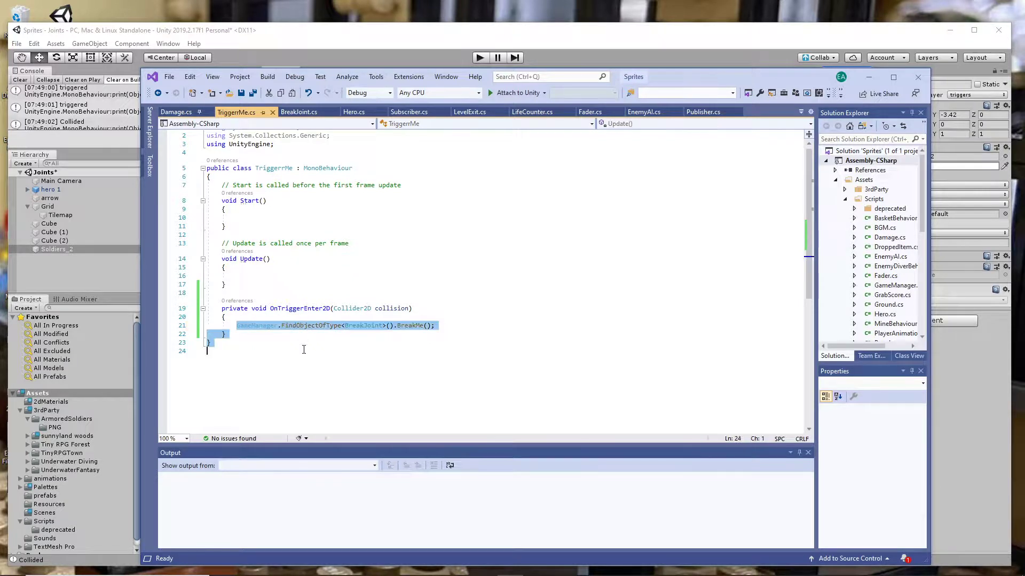
pyautogui.click(305, 348)
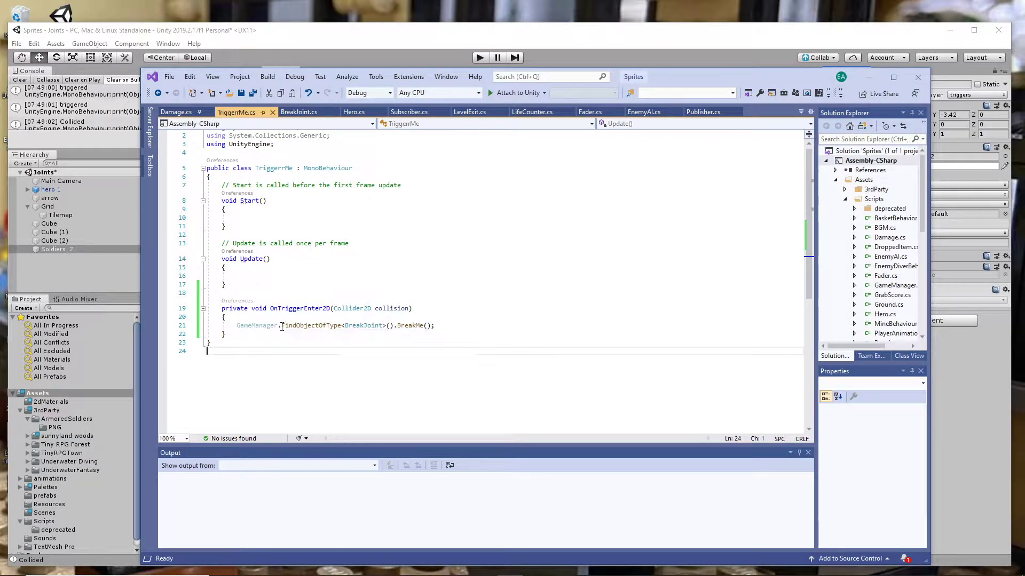
pyautogui.moveTo(280, 327)
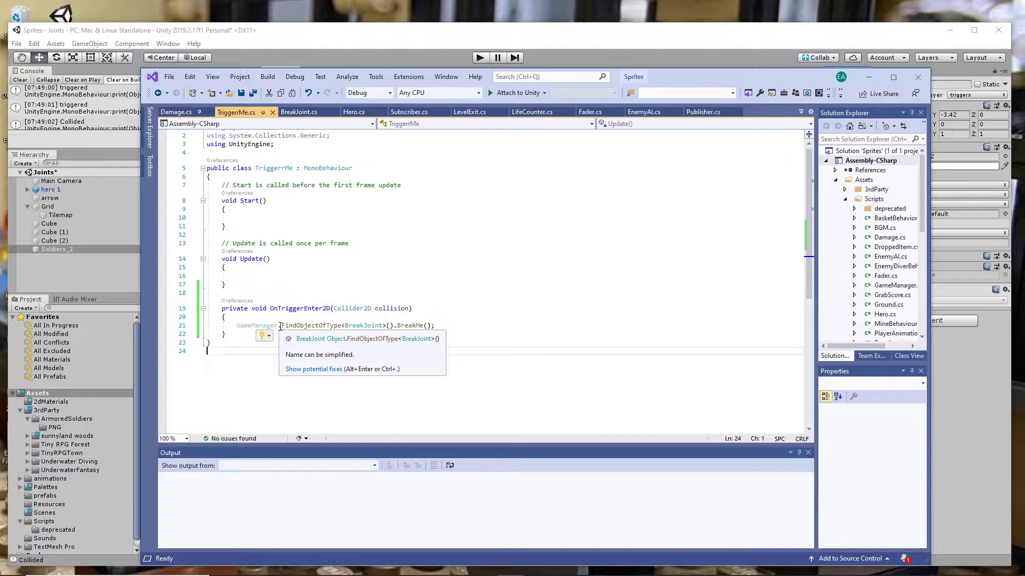
# - Re-enter GameManager as the class in front of FindObjectOfType in OnTriggerEnter2D
pyautogui.moveTo(277, 326); pyautogui.dragTo(236, 326)
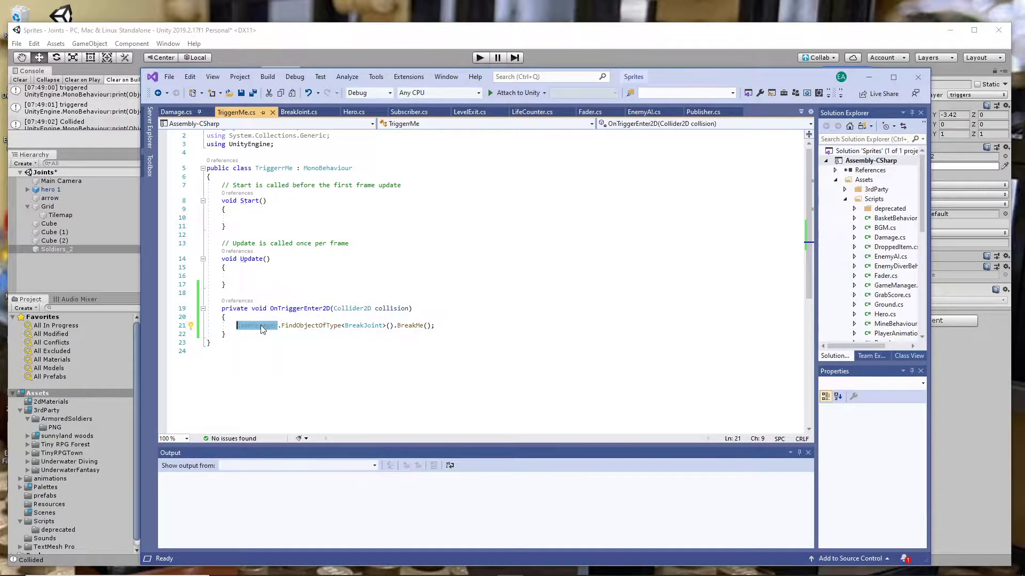
pyautogui.moveTo(262, 329)
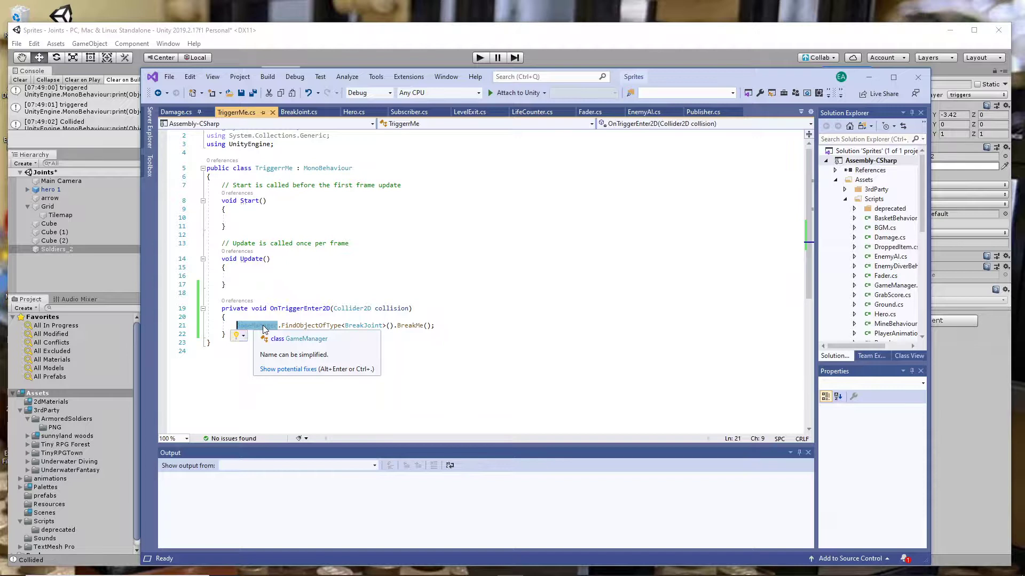
pyautogui.write('Gae')
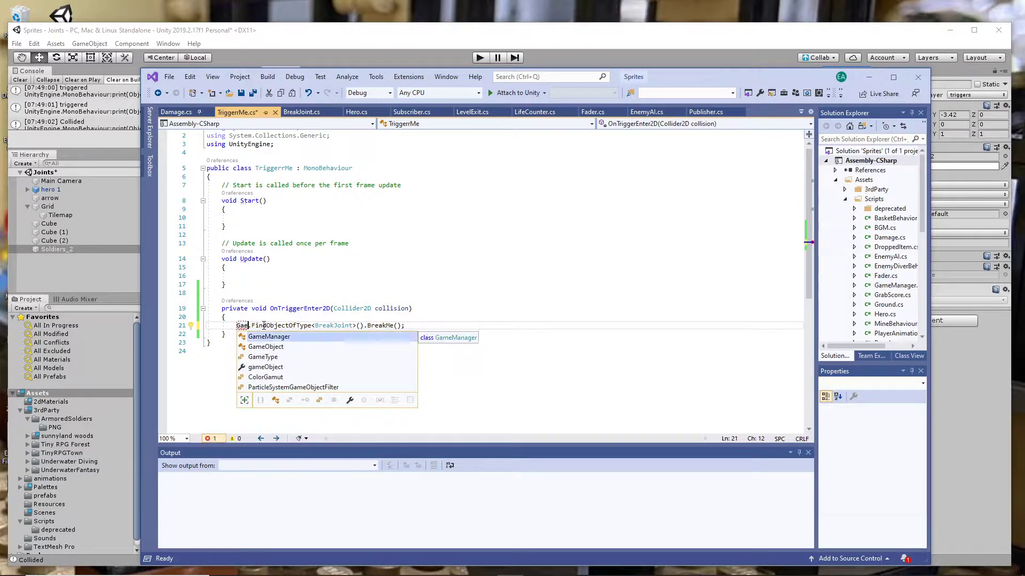
pyautogui.press('Tab')
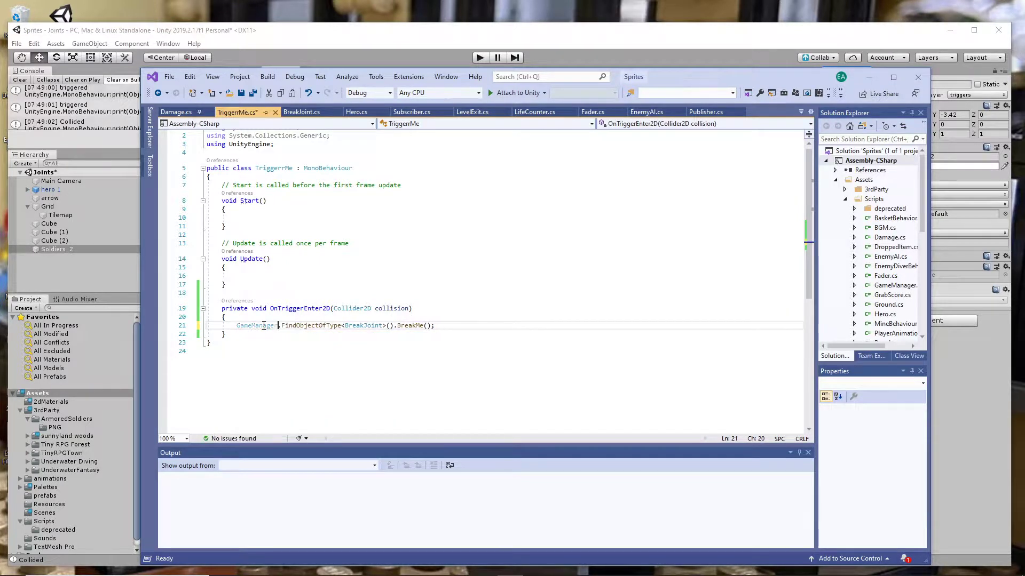
pyautogui.click(459, 330)
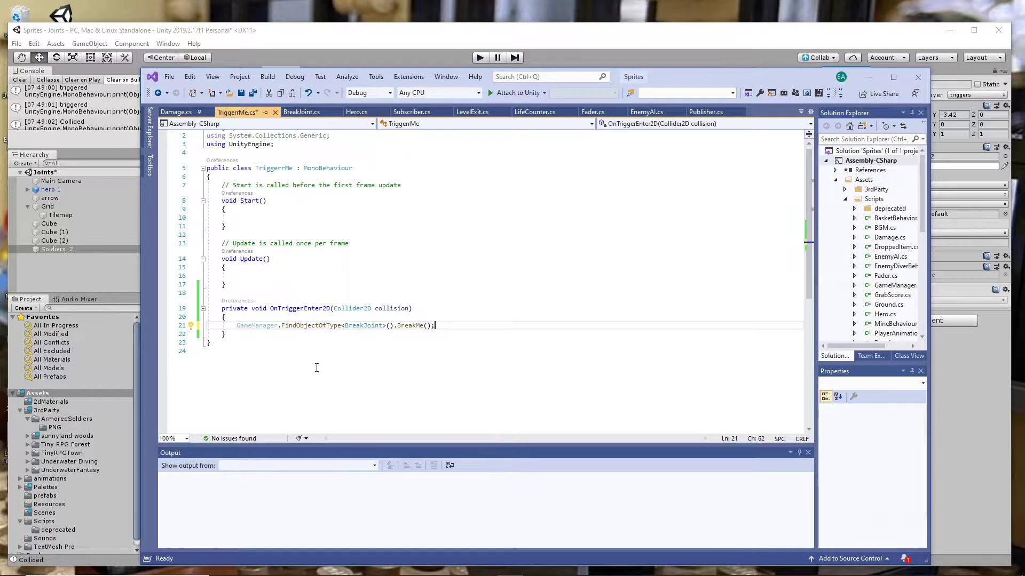
# - Replace GameManager with GameObject in front of .FindObjectOfType<BreakJoint>() in OnTriggerEnter2D, leaving no stray space
pyautogui.doubleClick(265, 326)
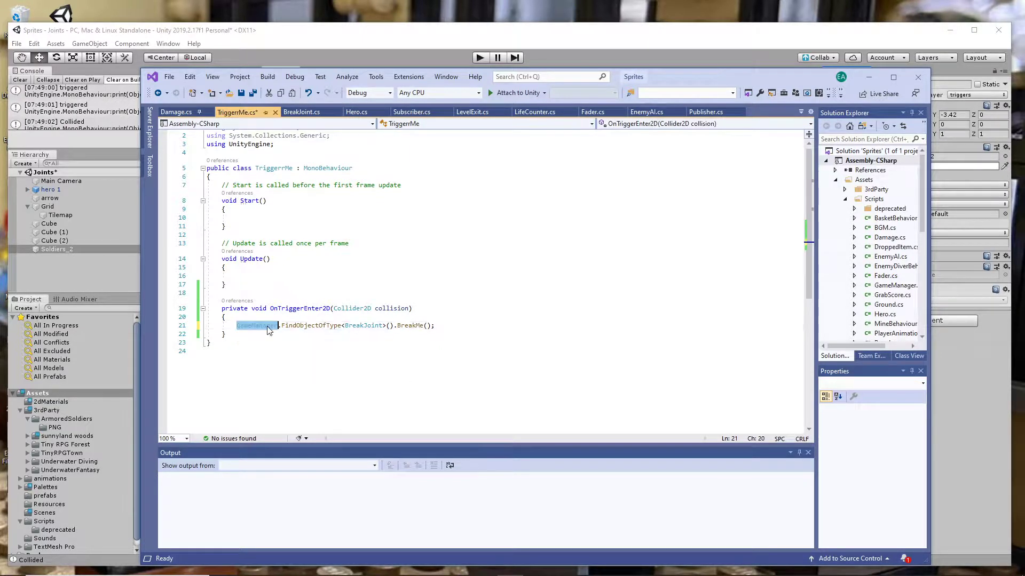
pyautogui.write('Gam')
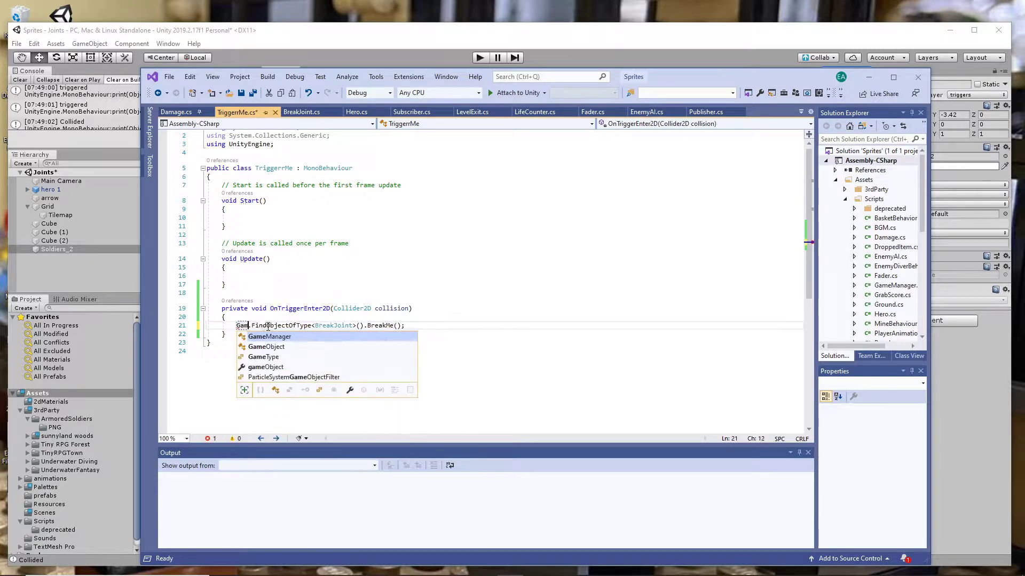
pyautogui.press('BackSpace')
pyautogui.press('BackSpace')
pyautogui.press('BackSpace')
pyautogui.write('game')
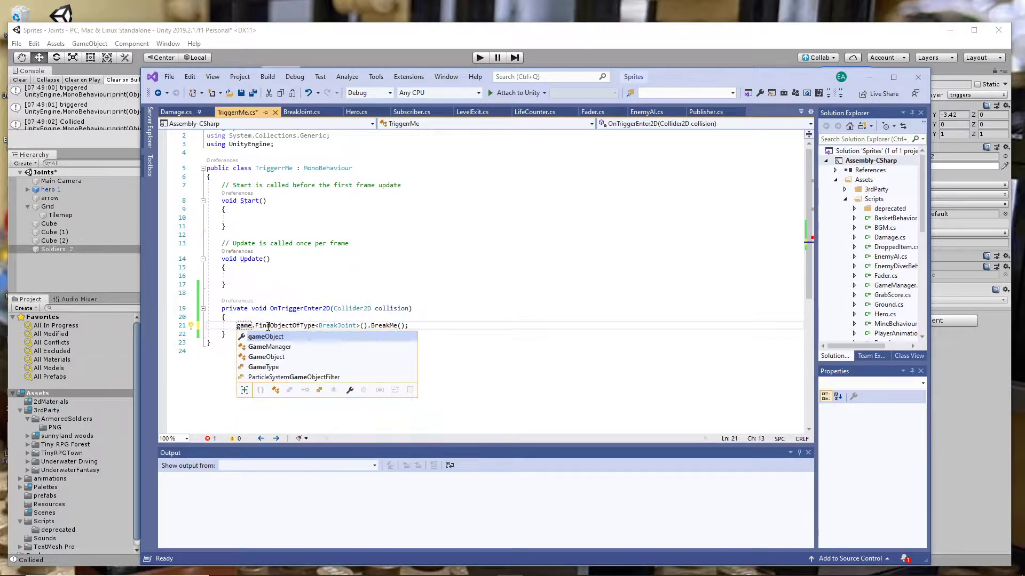
pyautogui.press('Down')
pyautogui.press('Down')
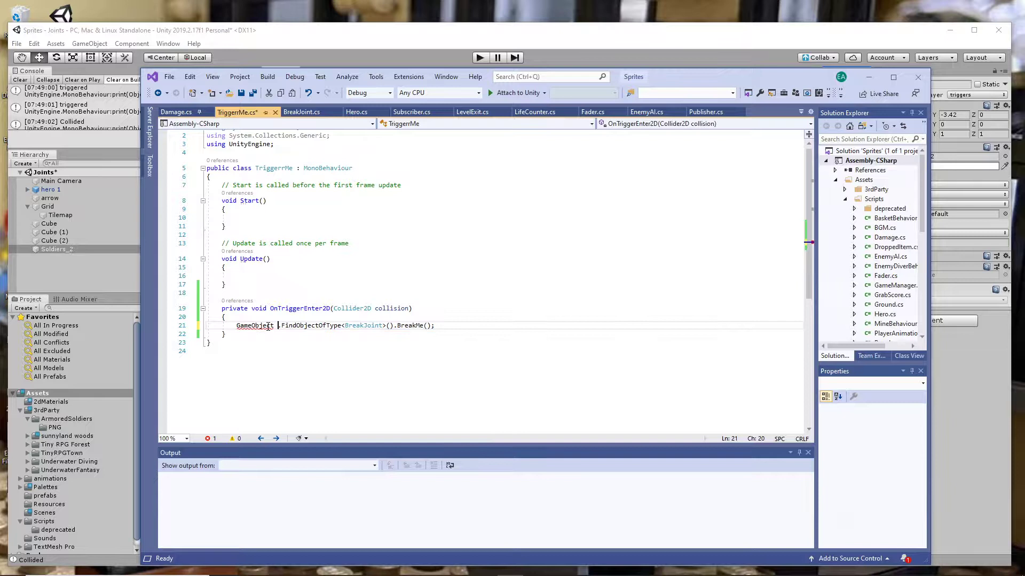
pyautogui.press('Down')
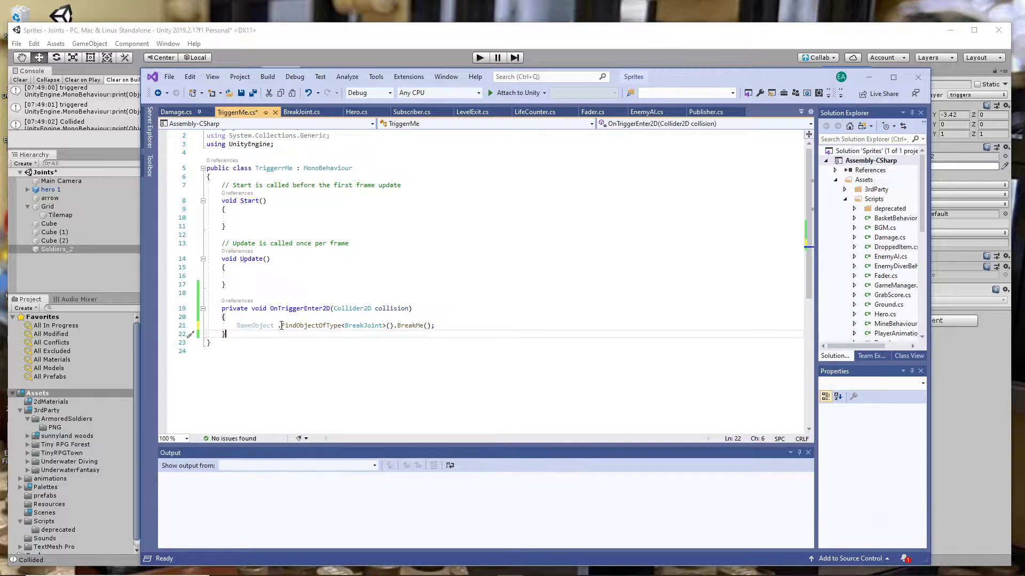
pyautogui.click(282, 325)
pyautogui.press('BackSpace')
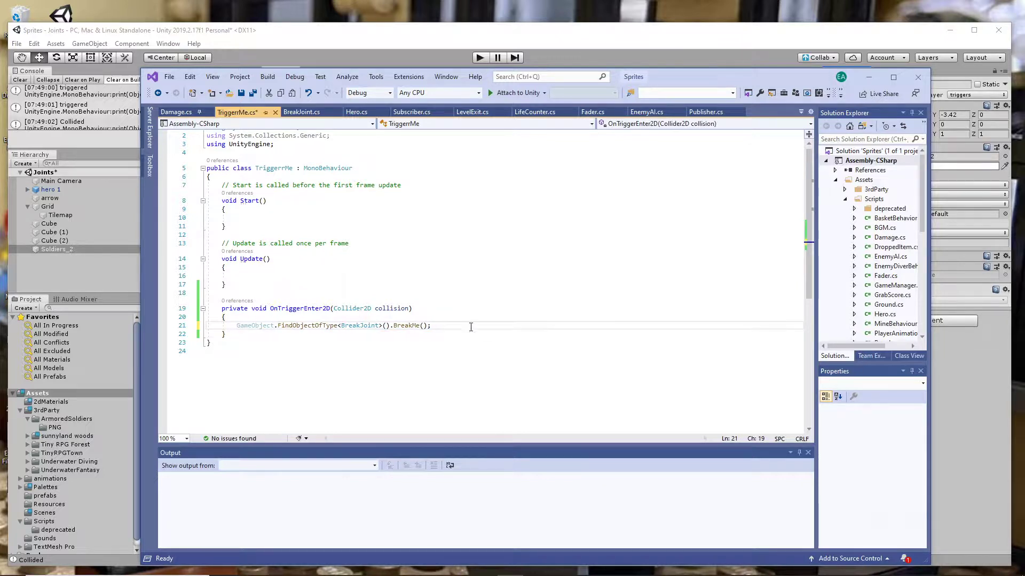
# - Highlight the BreakMe() call at the end of the OnTriggerEnter2D line and save the script
pyautogui.click(471, 327)
pyautogui.moveTo(393, 326); pyautogui.dragTo(436, 326)
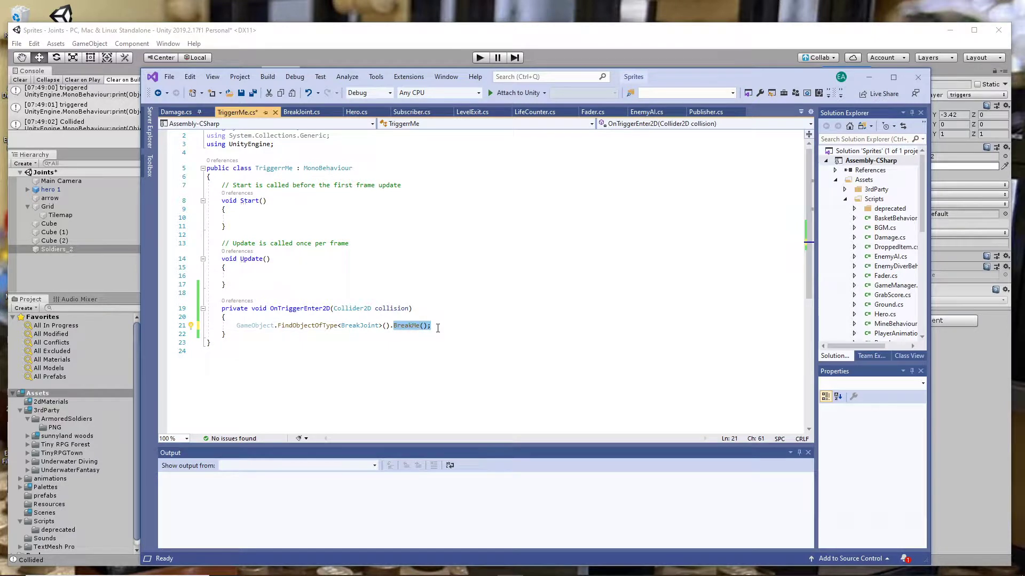
pyautogui.hotkey('ctrl', 's')
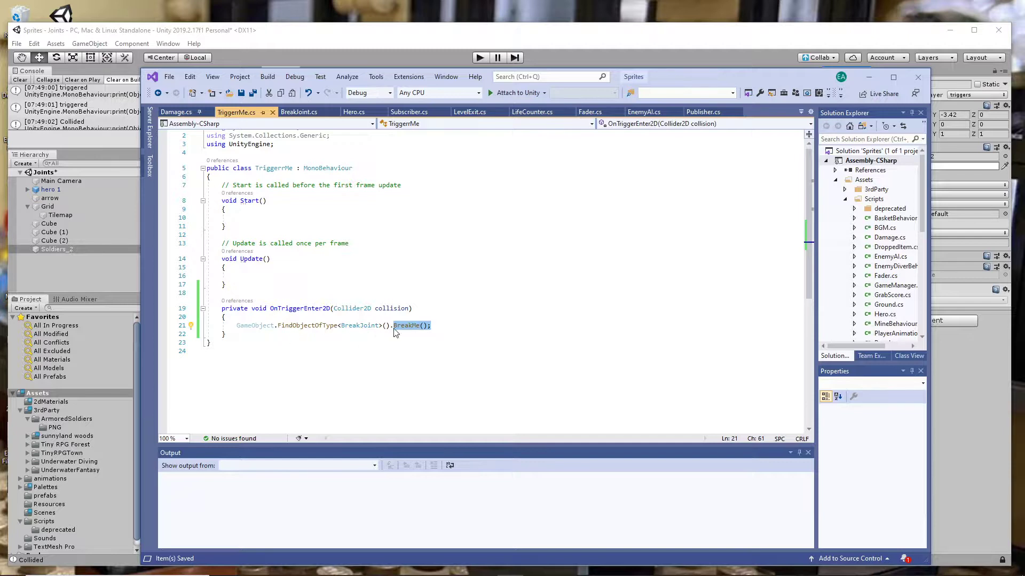
# - Switch to Unity, run the game to move the hero right onto the Soldiers_2 trigger and back left, and stop the game
pyautogui.click(670, 38)
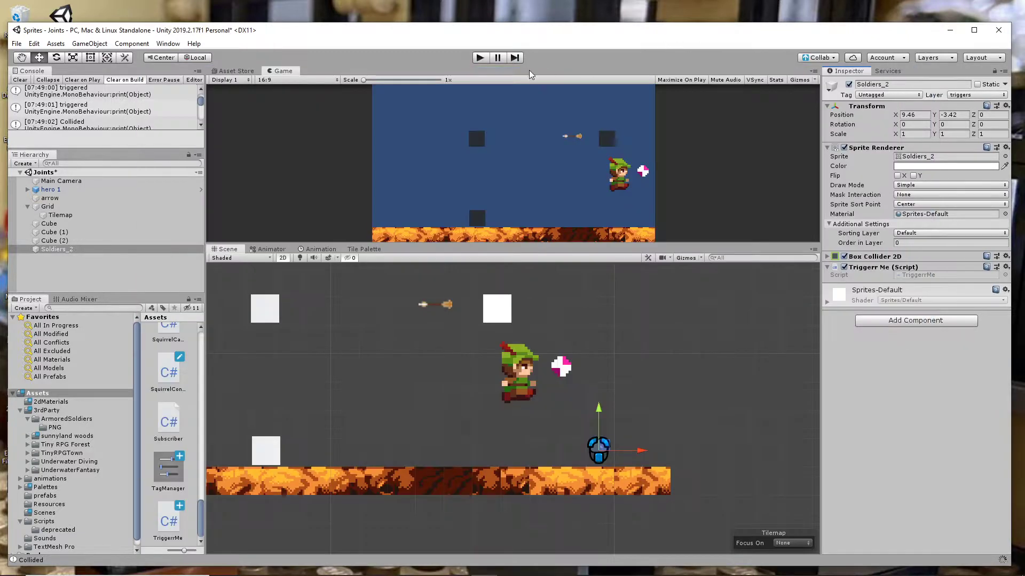
pyautogui.click(480, 57)
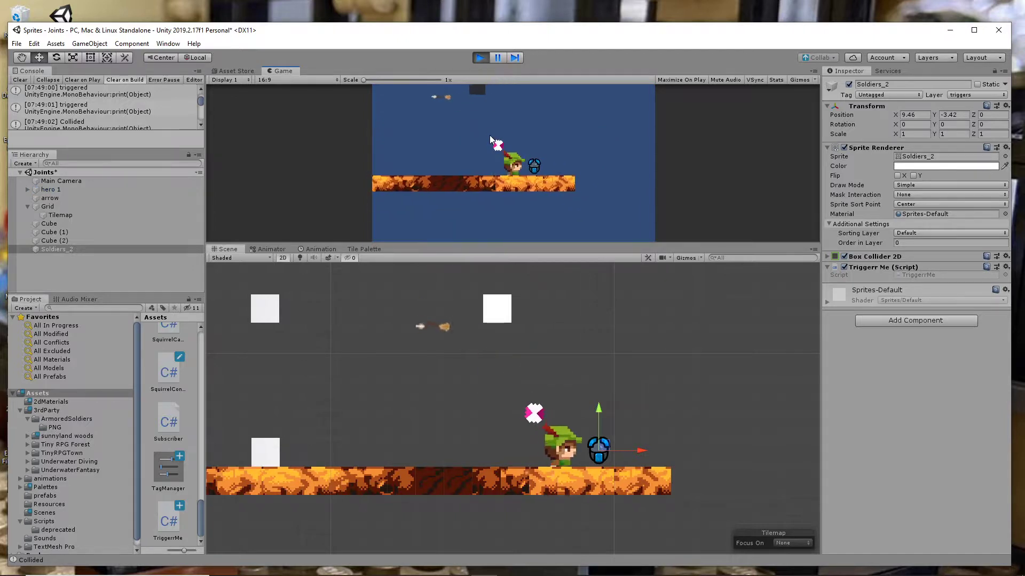
pyautogui.press('Right')
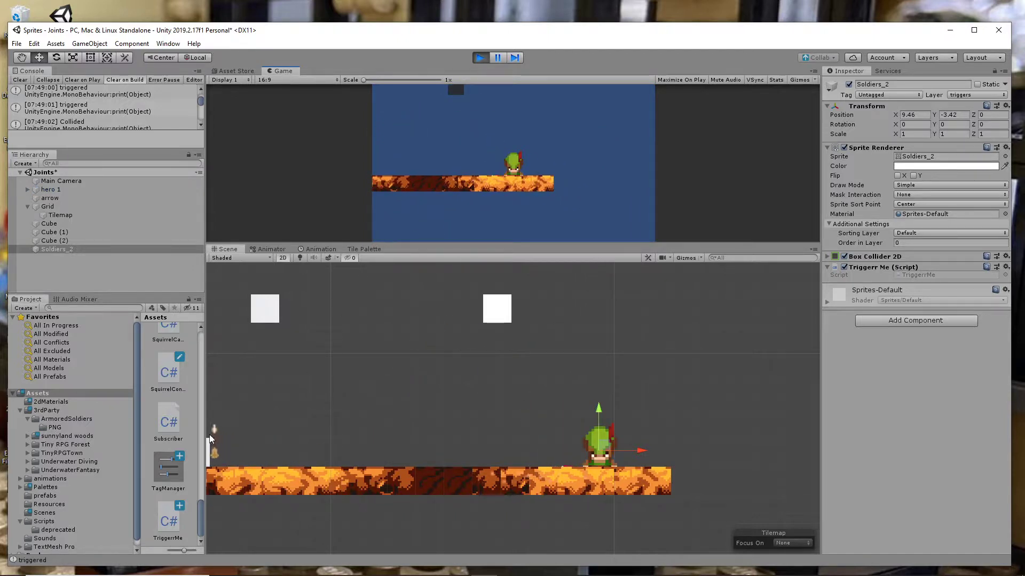
pyautogui.press('Left')
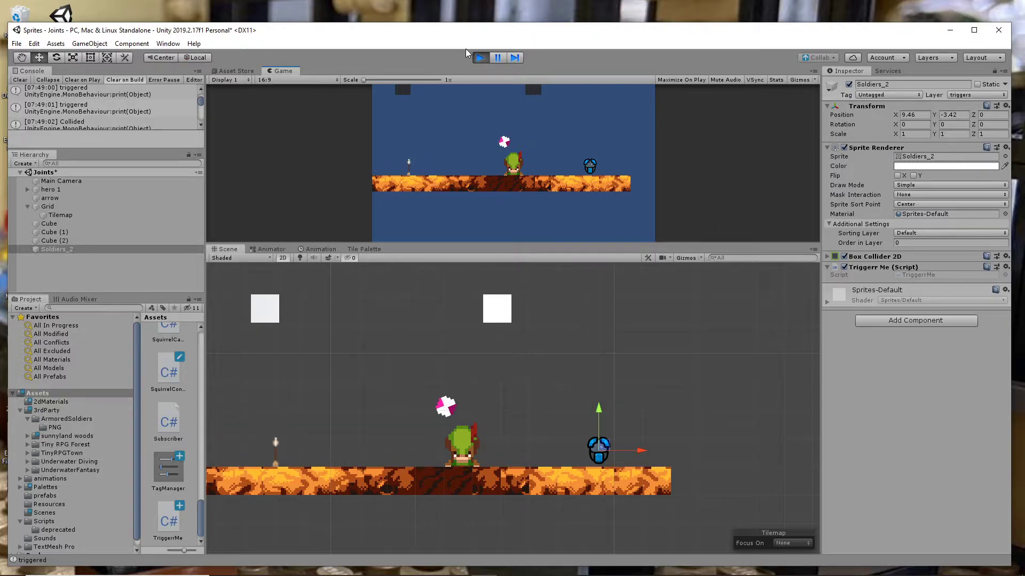
pyautogui.click(481, 57)
pyautogui.click(481, 57)
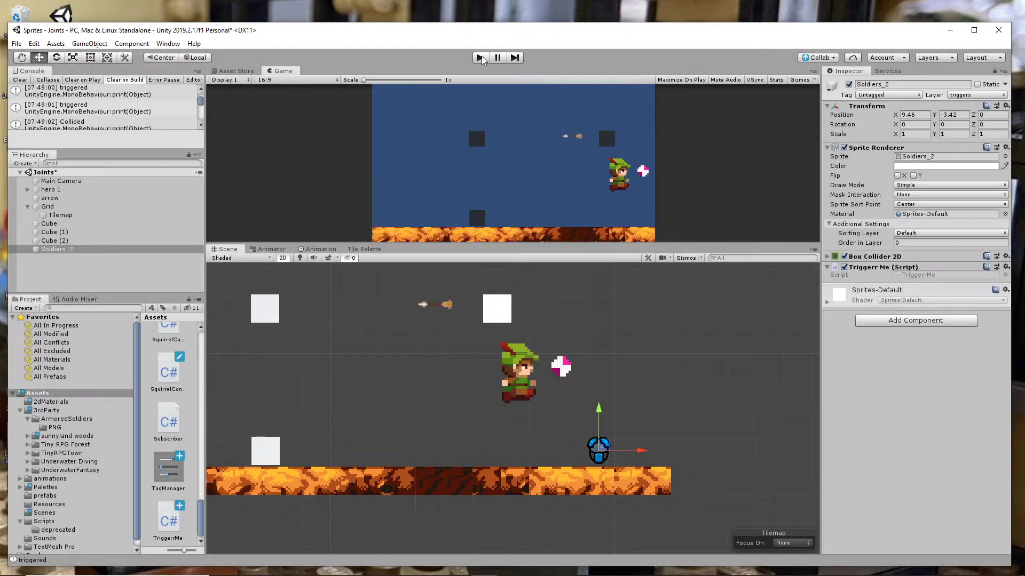